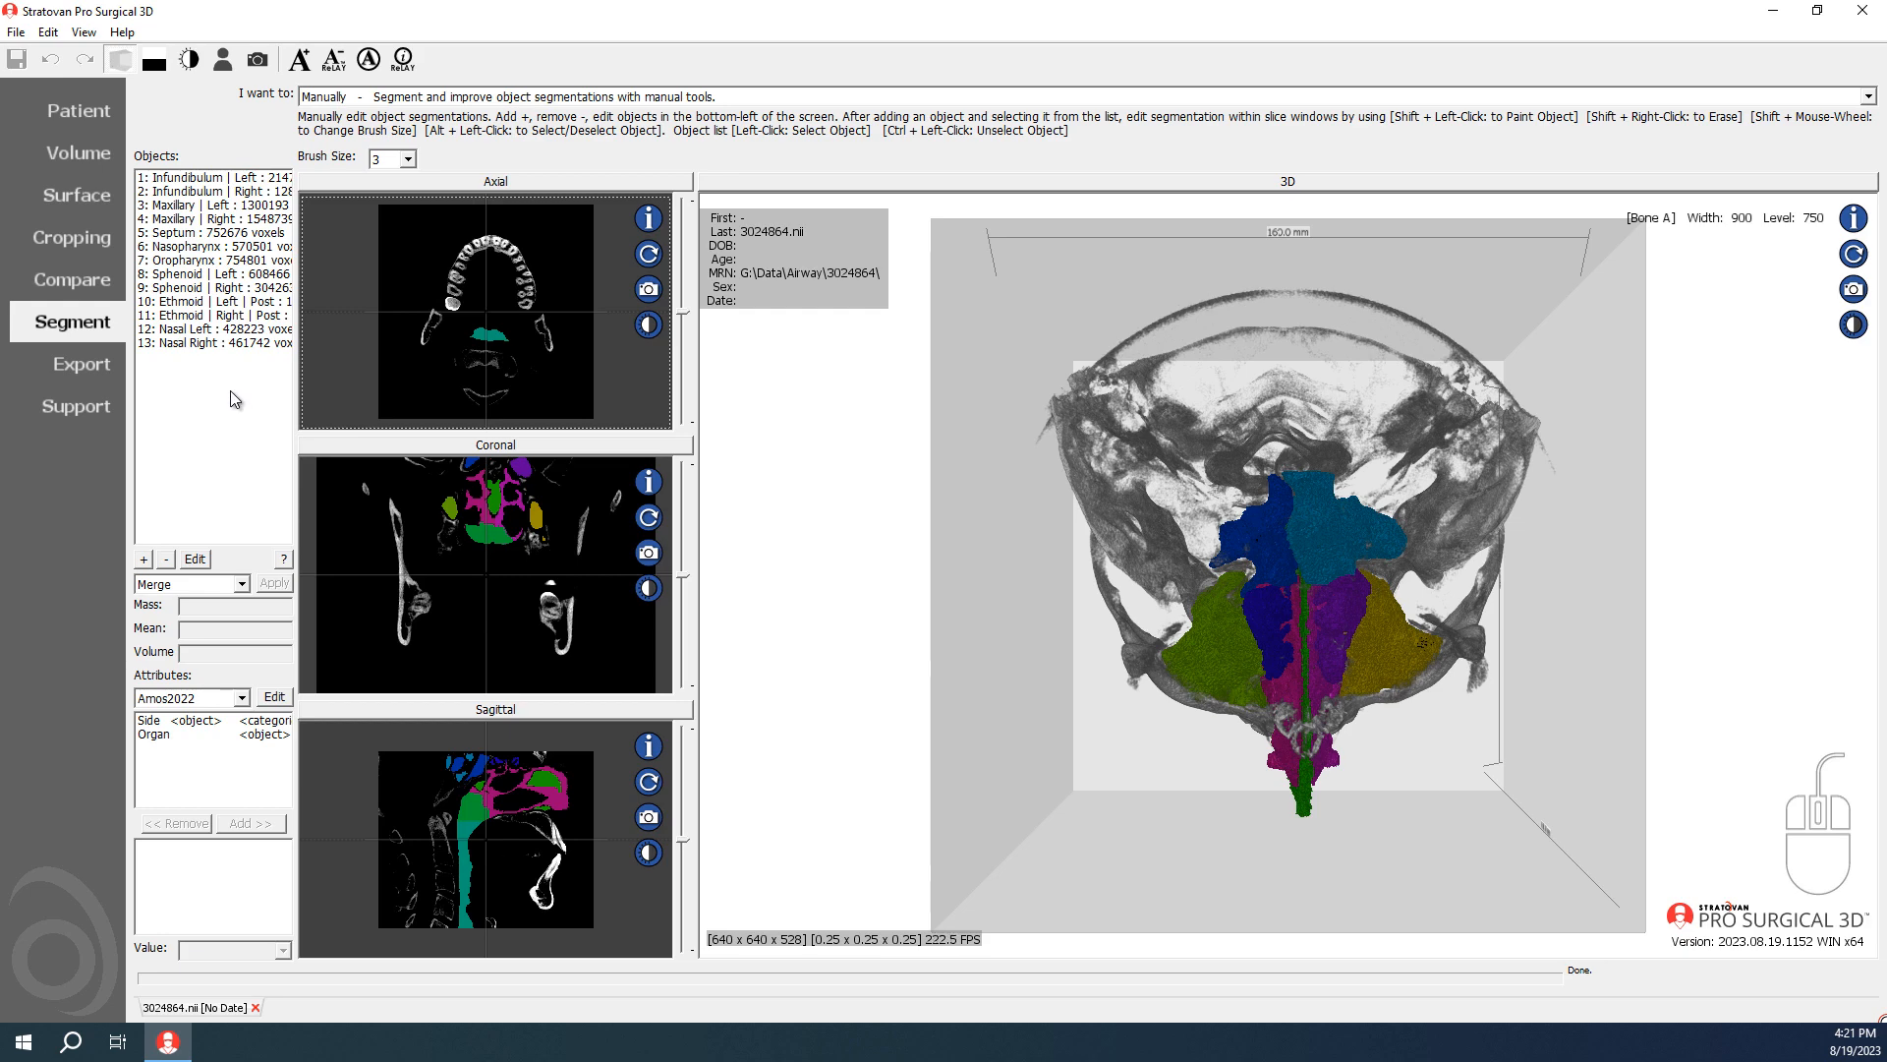
# Step: Inspect the Nasal Left and Nasal Right objects in the 3D view from several angles
pyautogui.click(187, 329)
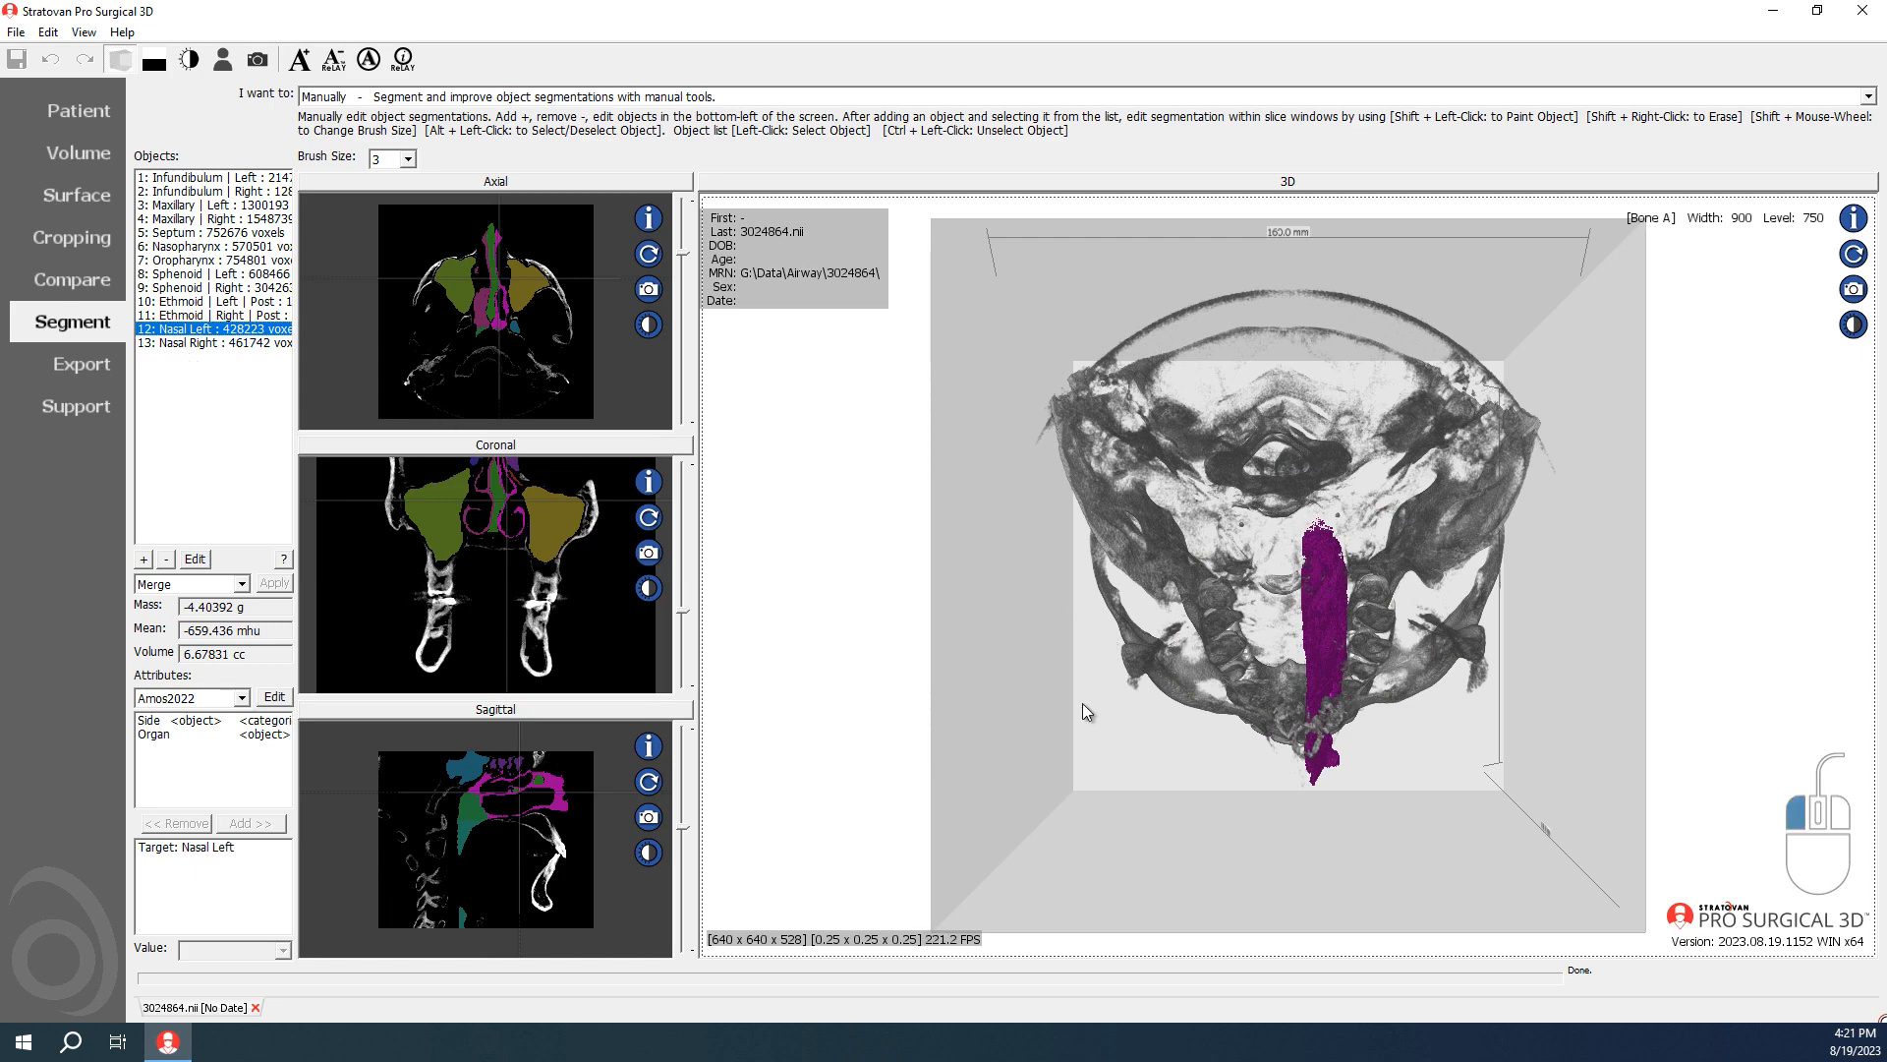
pyautogui.moveTo(1097, 729); pyautogui.dragTo(779, 444)
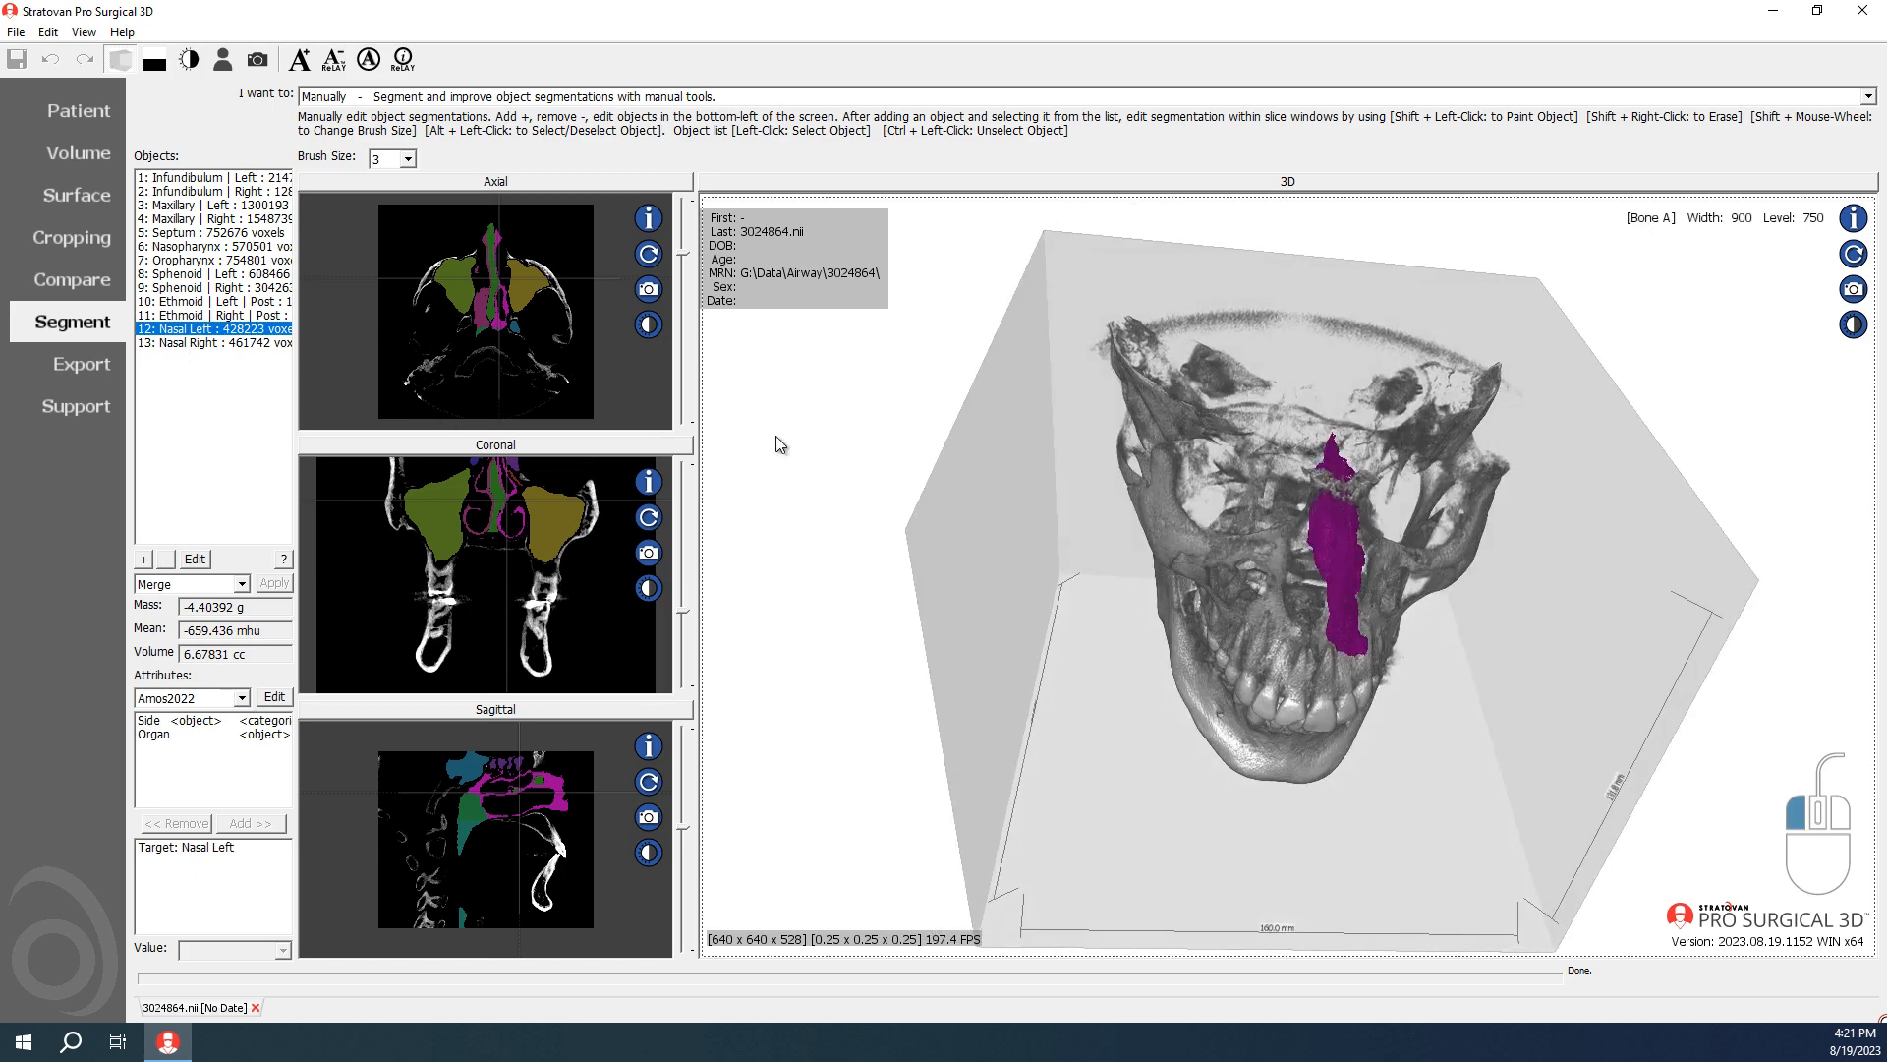
pyautogui.click(204, 343)
pyautogui.click(209, 332)
pyautogui.moveTo(1128, 499); pyautogui.dragTo(999, 763)
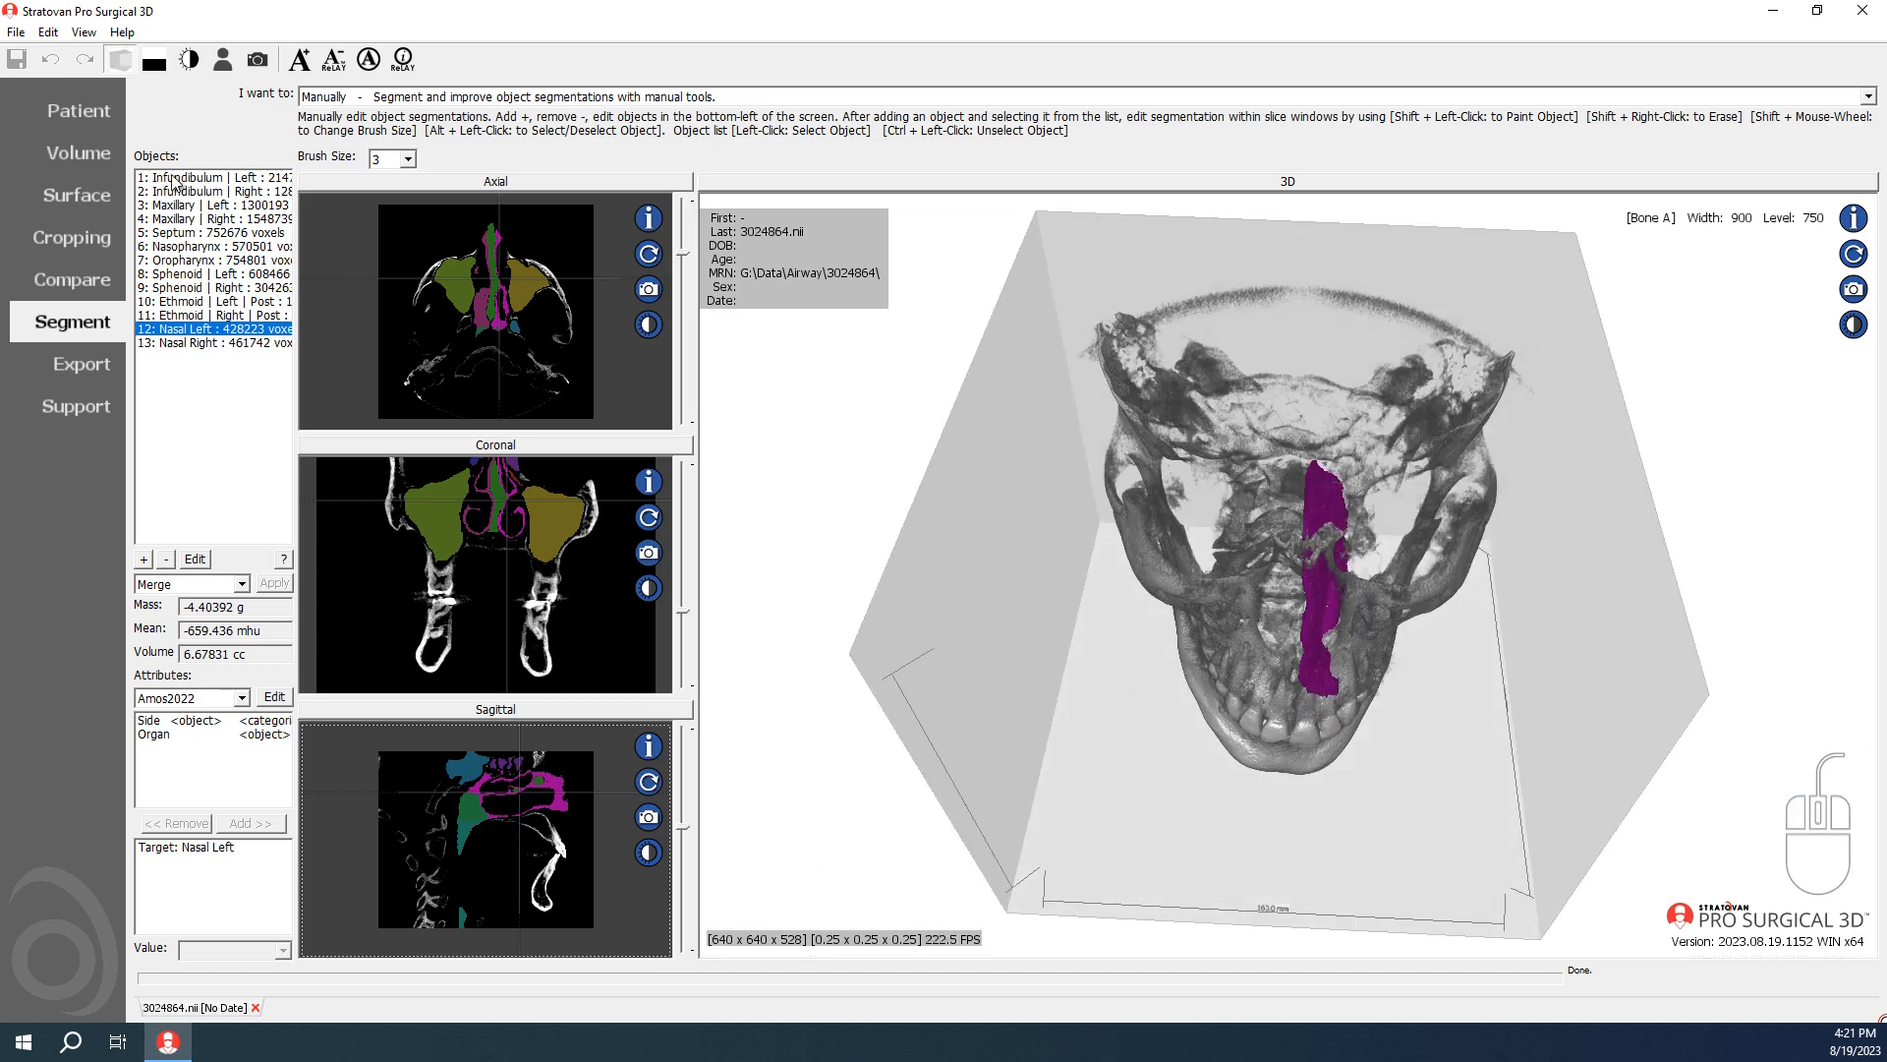
# Step: Switch to Batch Operations and load the 3043090.proseg scan for comparison
pyautogui.click(386, 98)
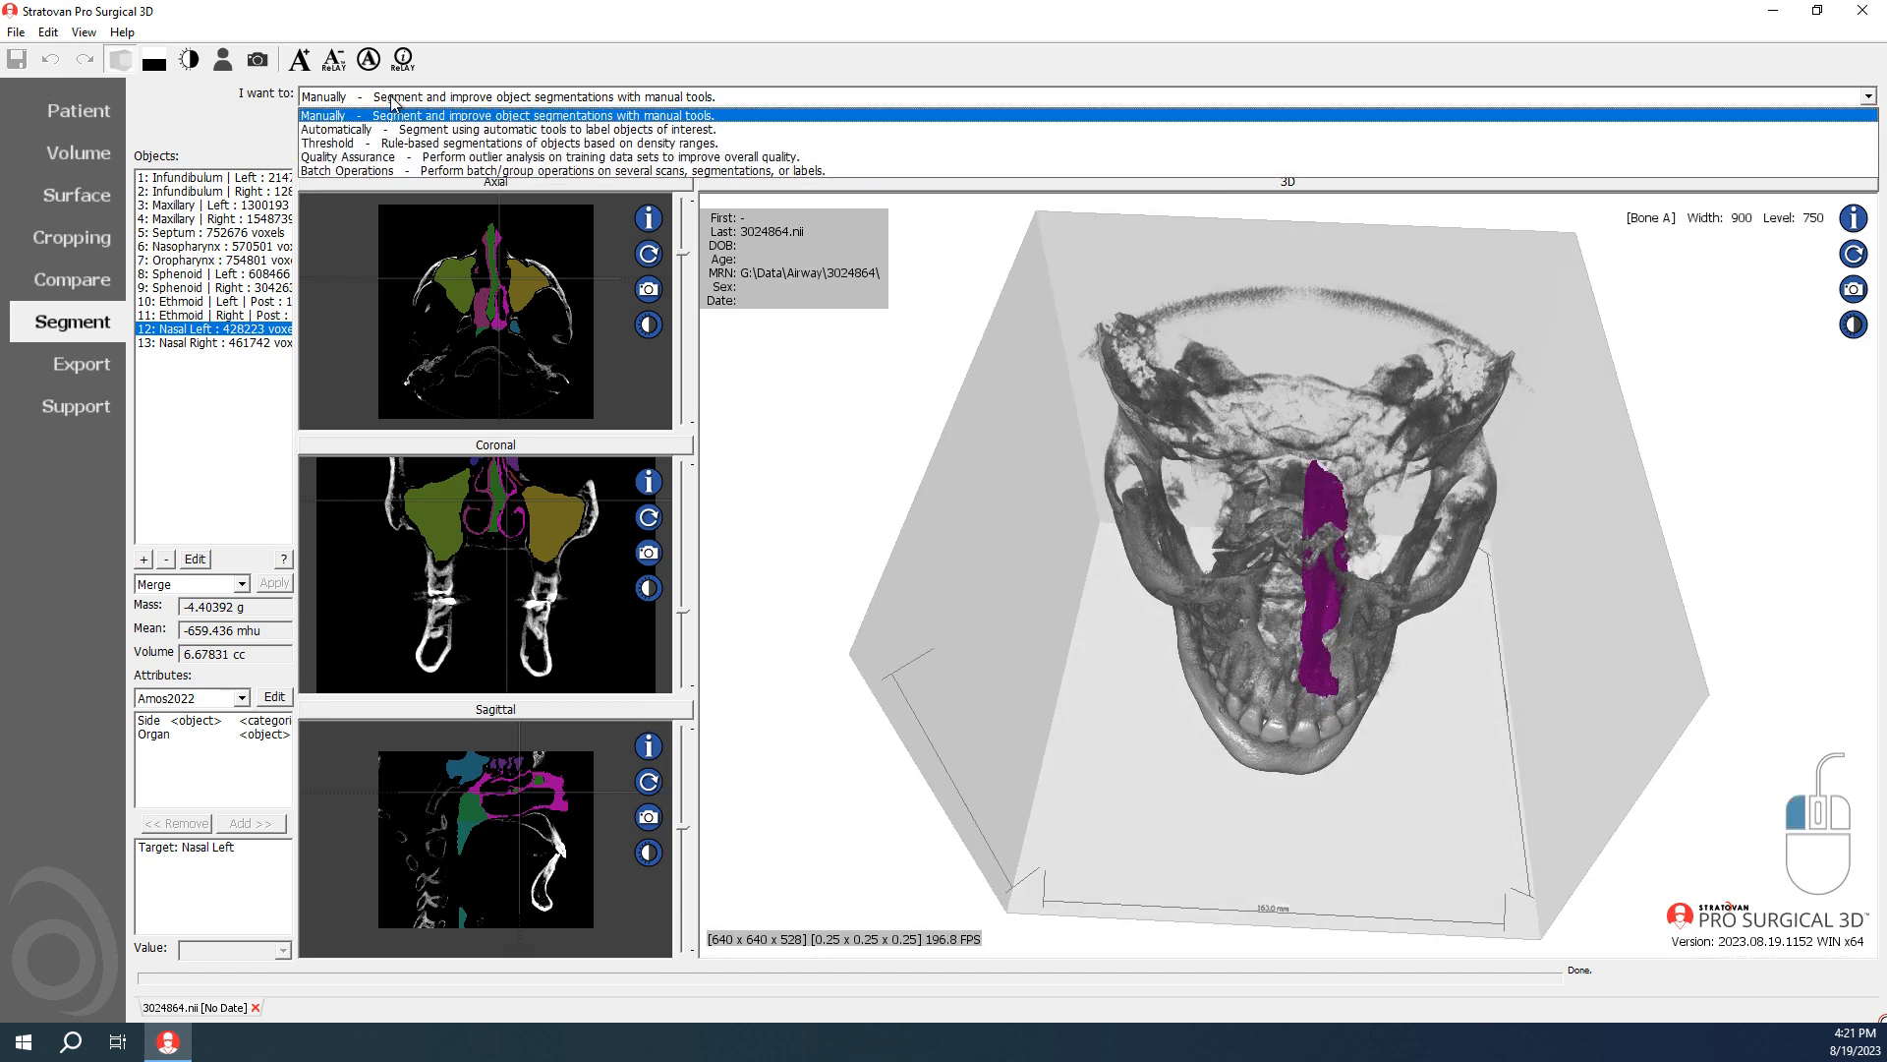
pyautogui.click(409, 167)
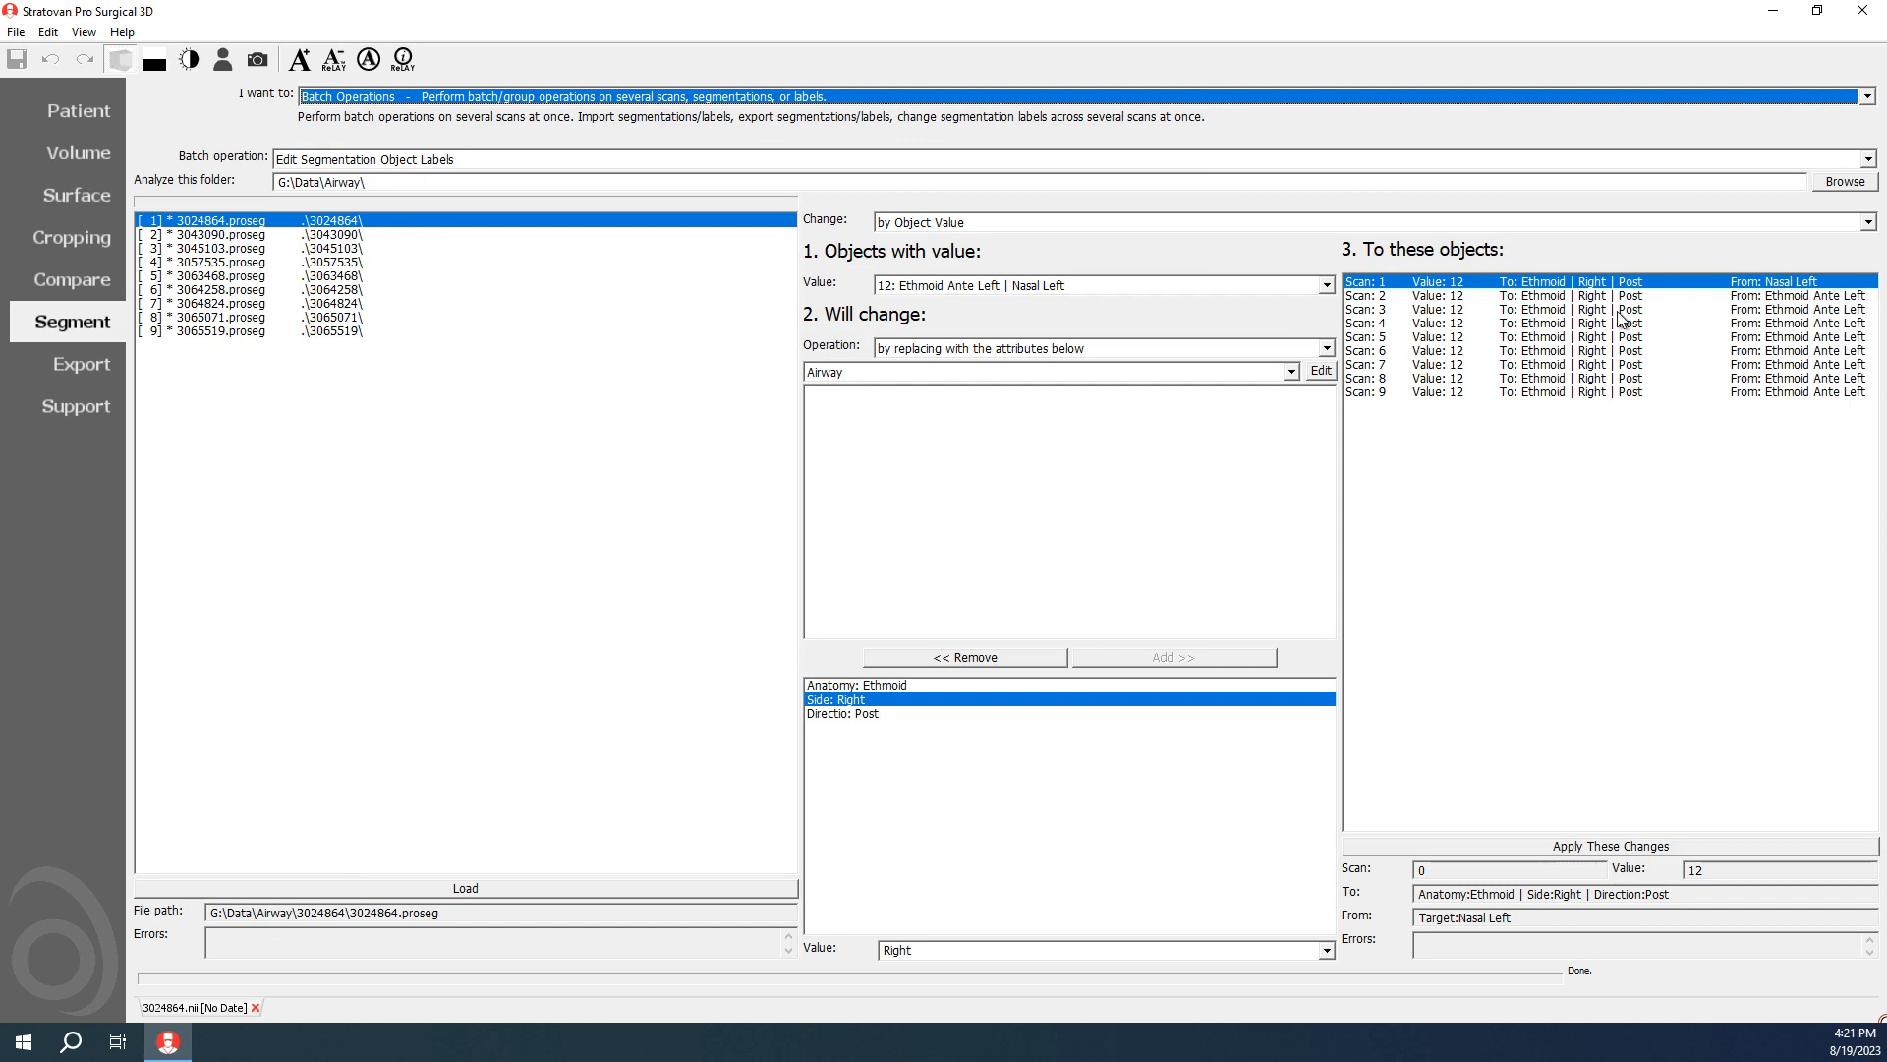
pyautogui.click(221, 234)
pyautogui.click(482, 888)
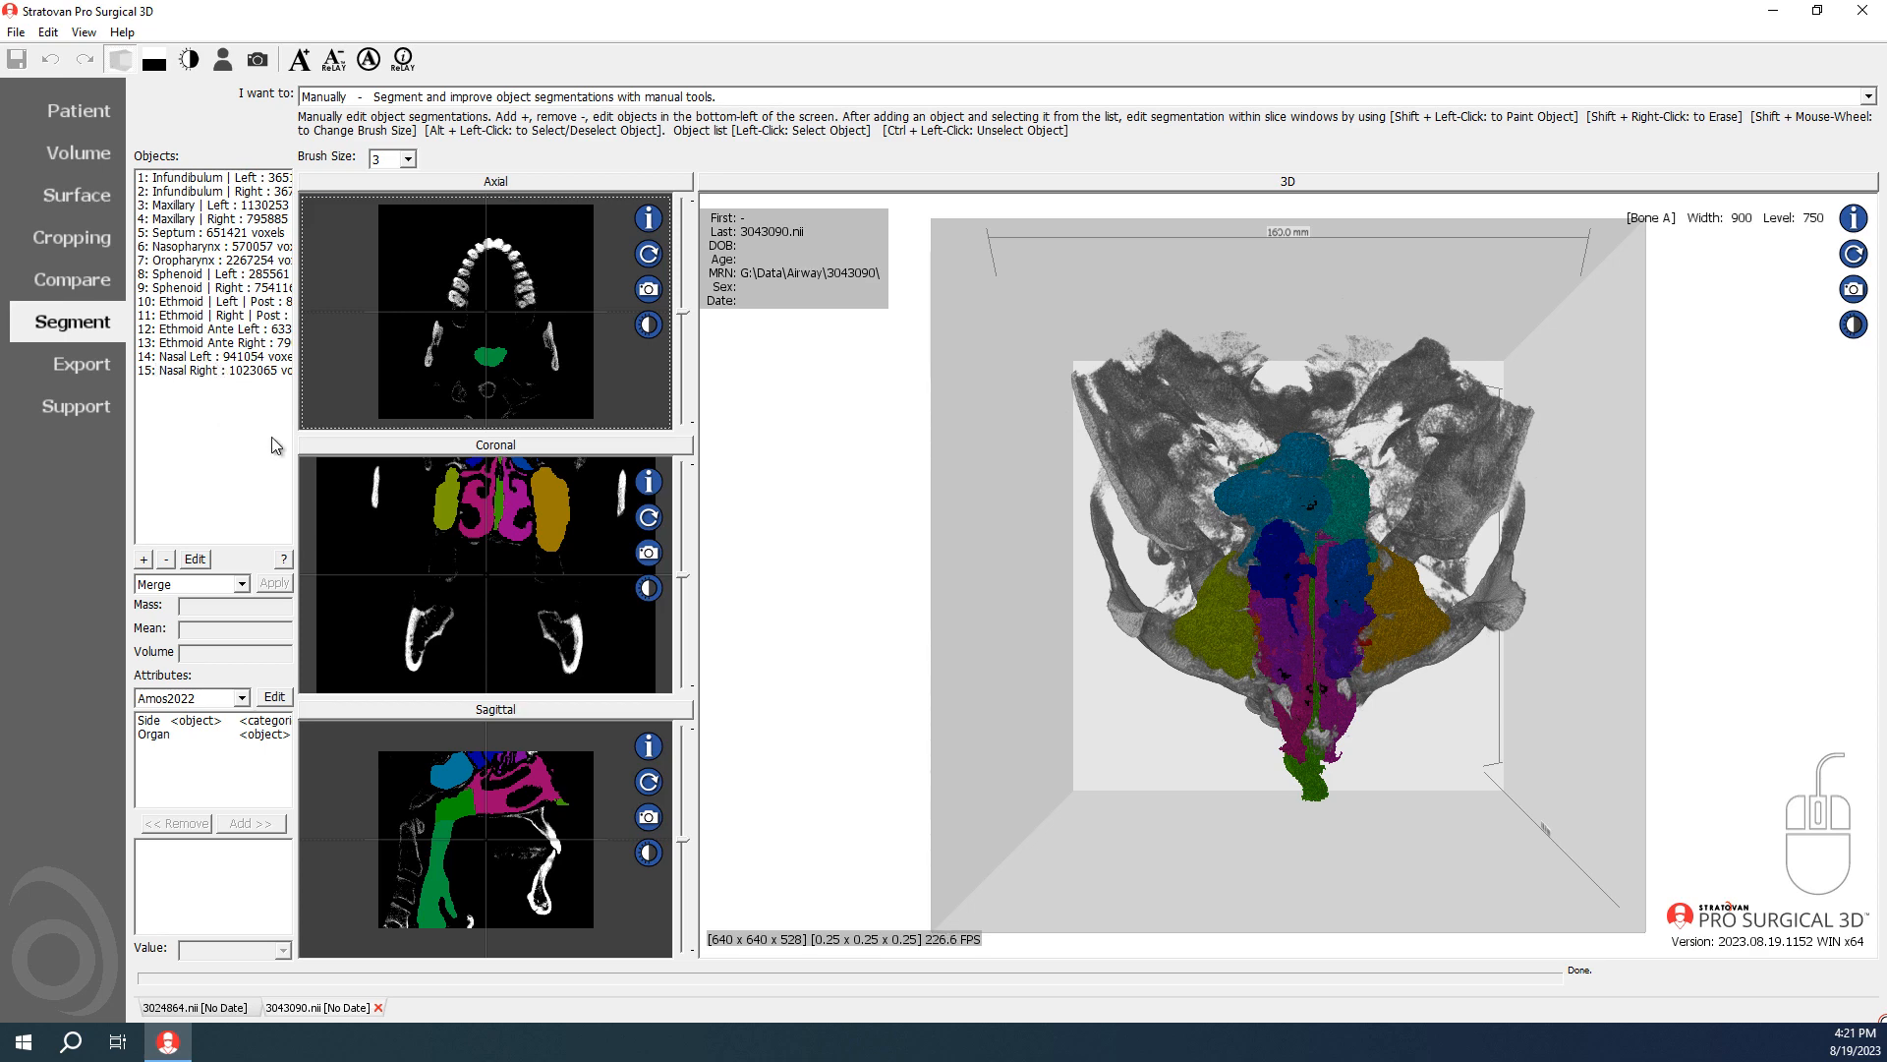
# Step: Compare the Nasal Left and Nasal Right object values between the 3043090.nii and 3024864.nii scans
pyautogui.click(189, 358)
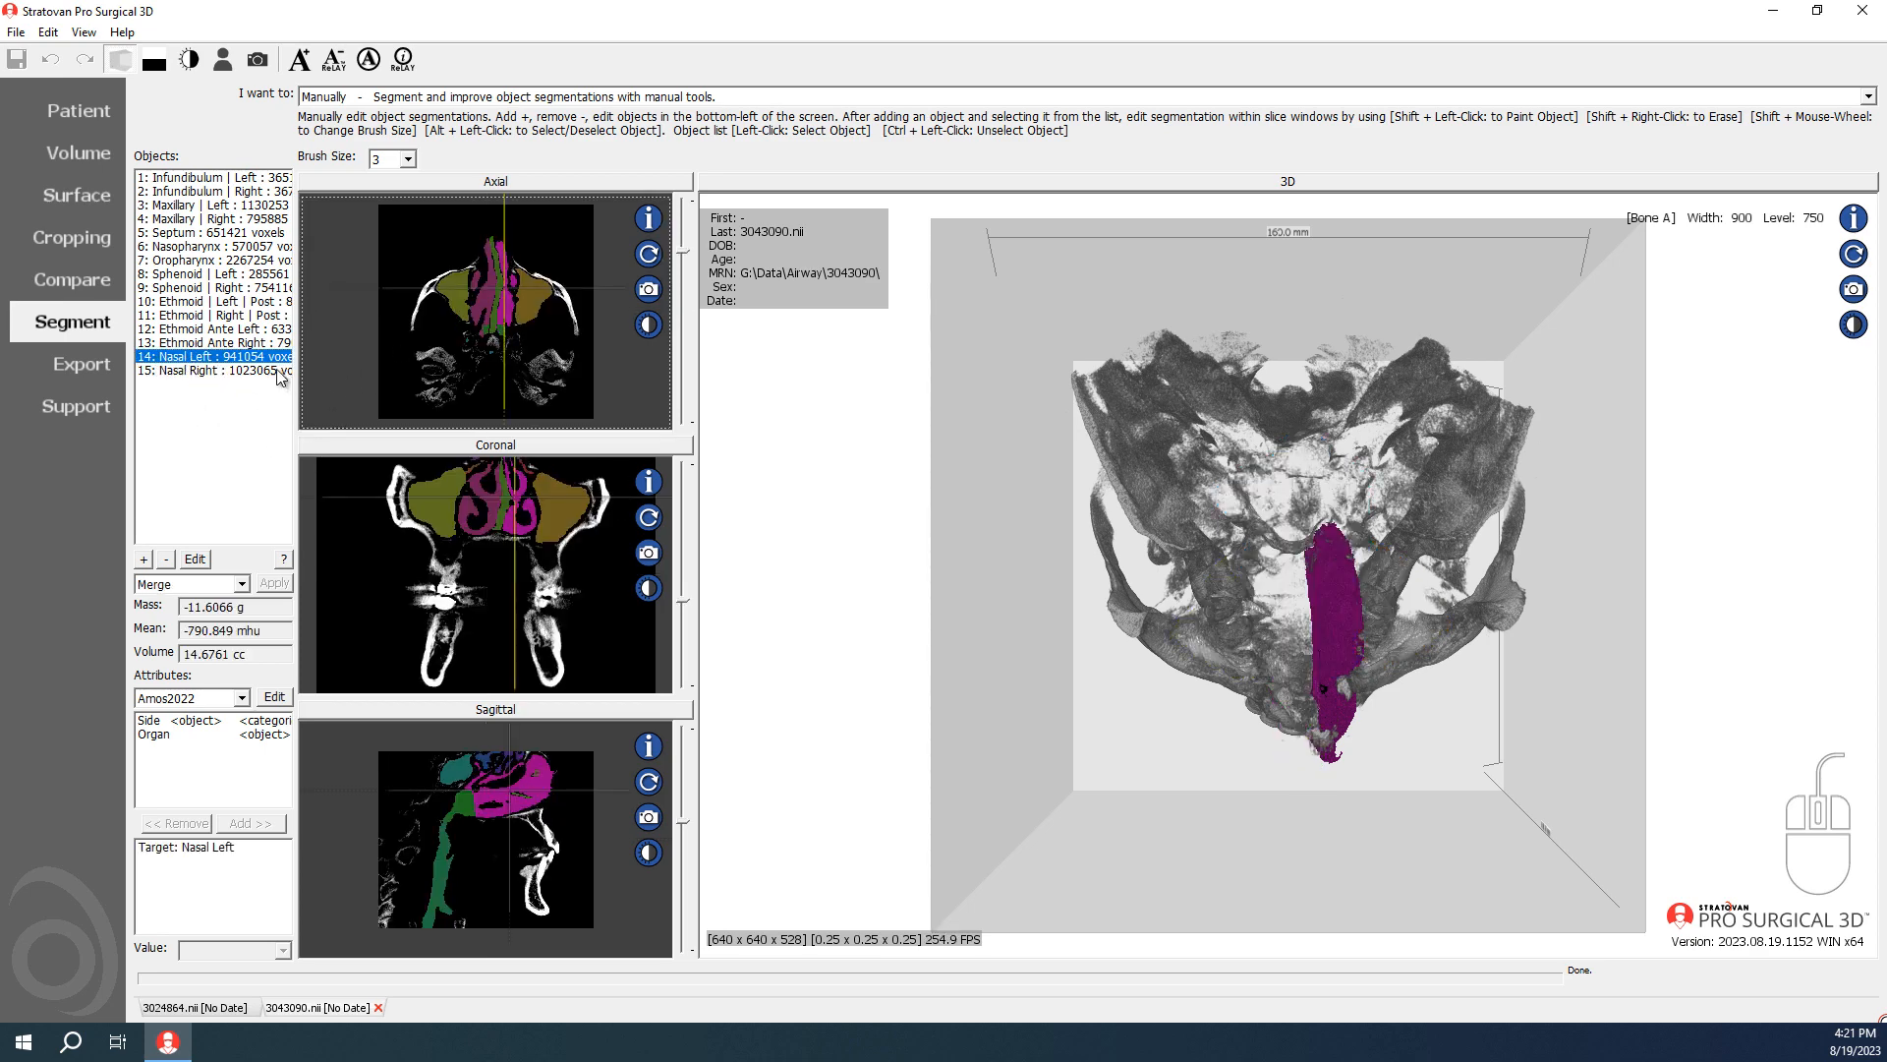
pyautogui.click(238, 371)
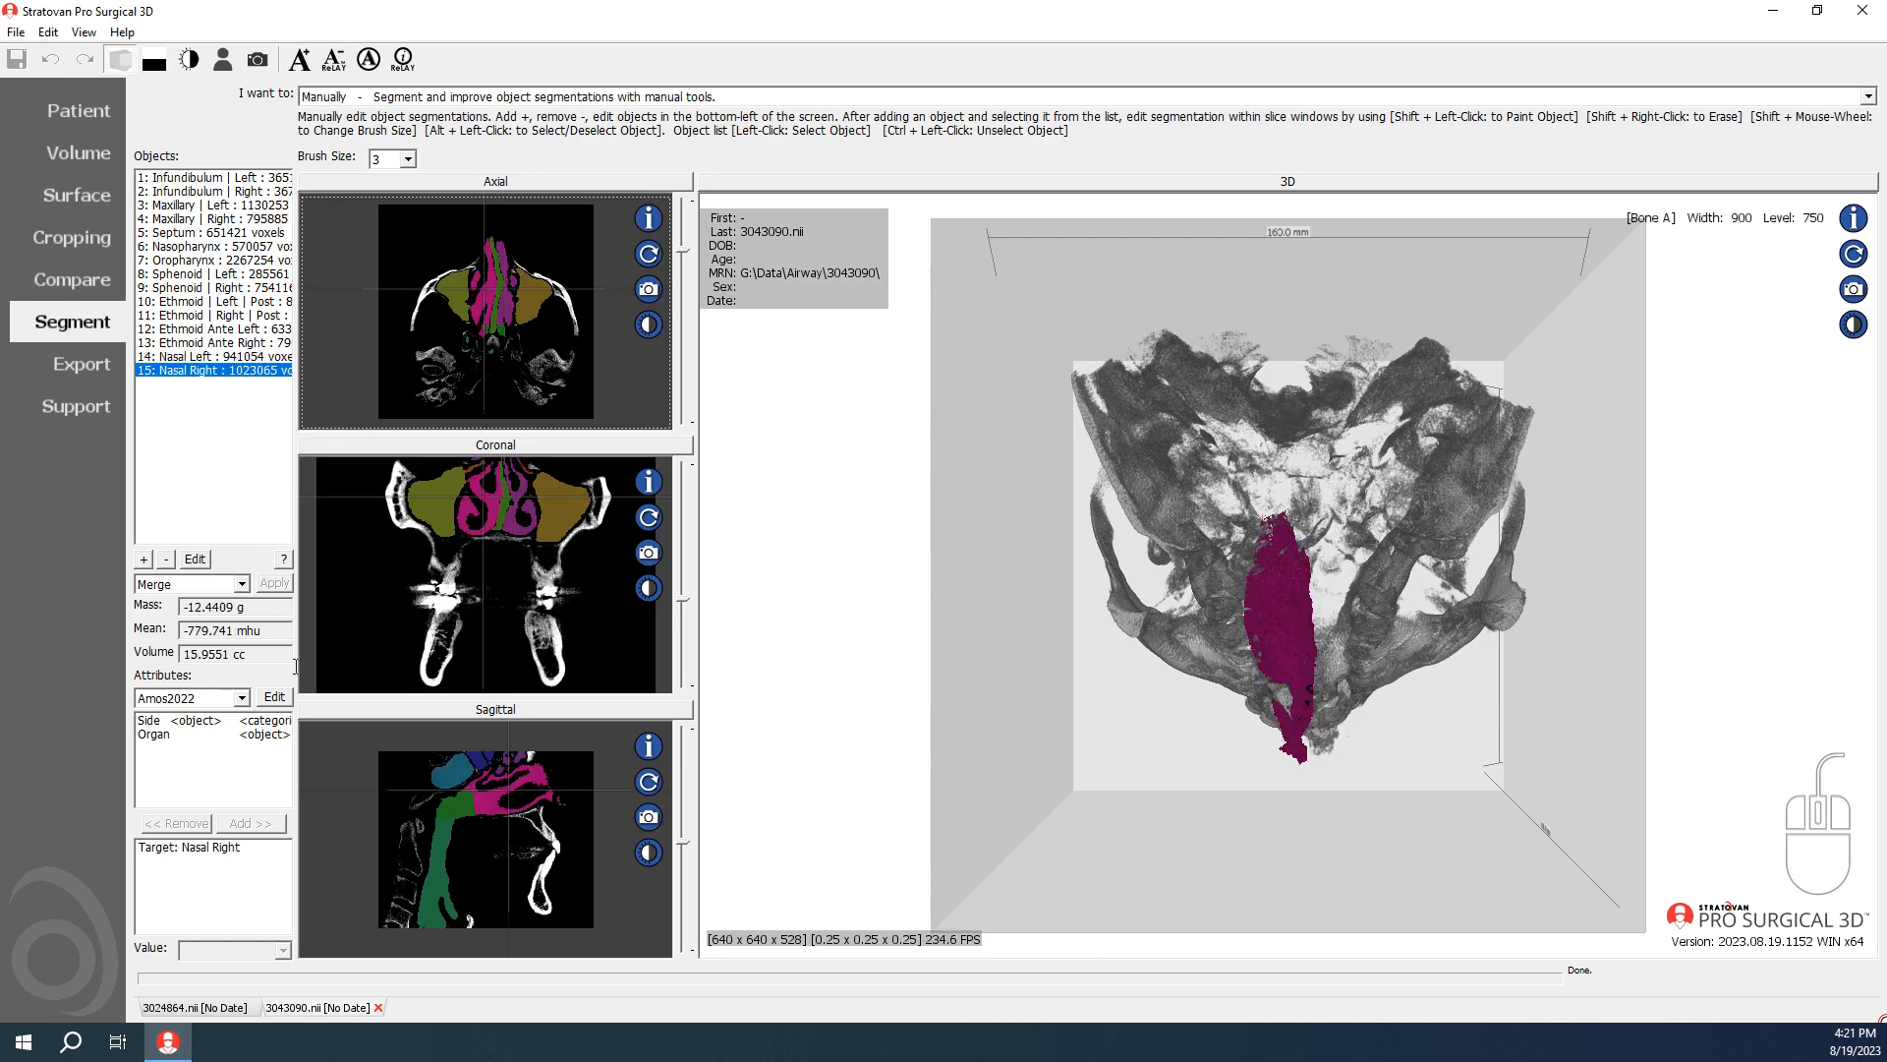
pyautogui.click(183, 1009)
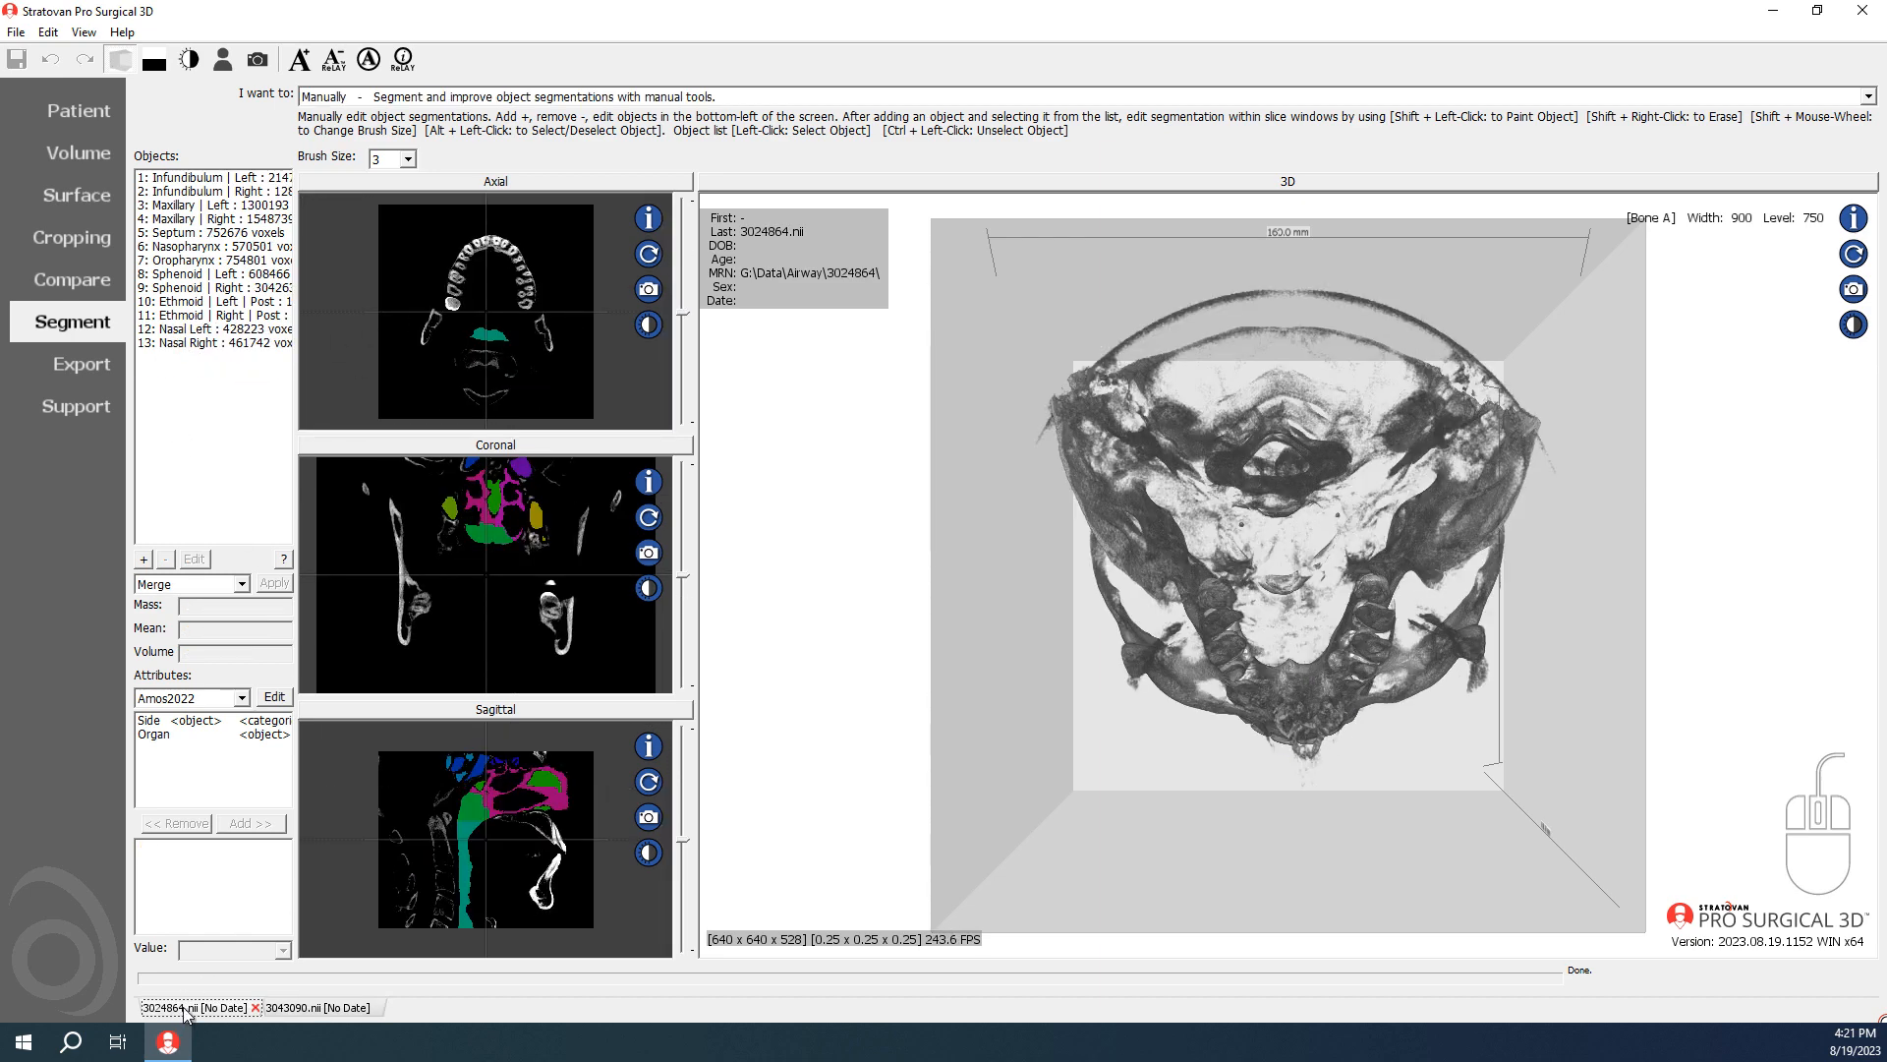
pyautogui.click(204, 332)
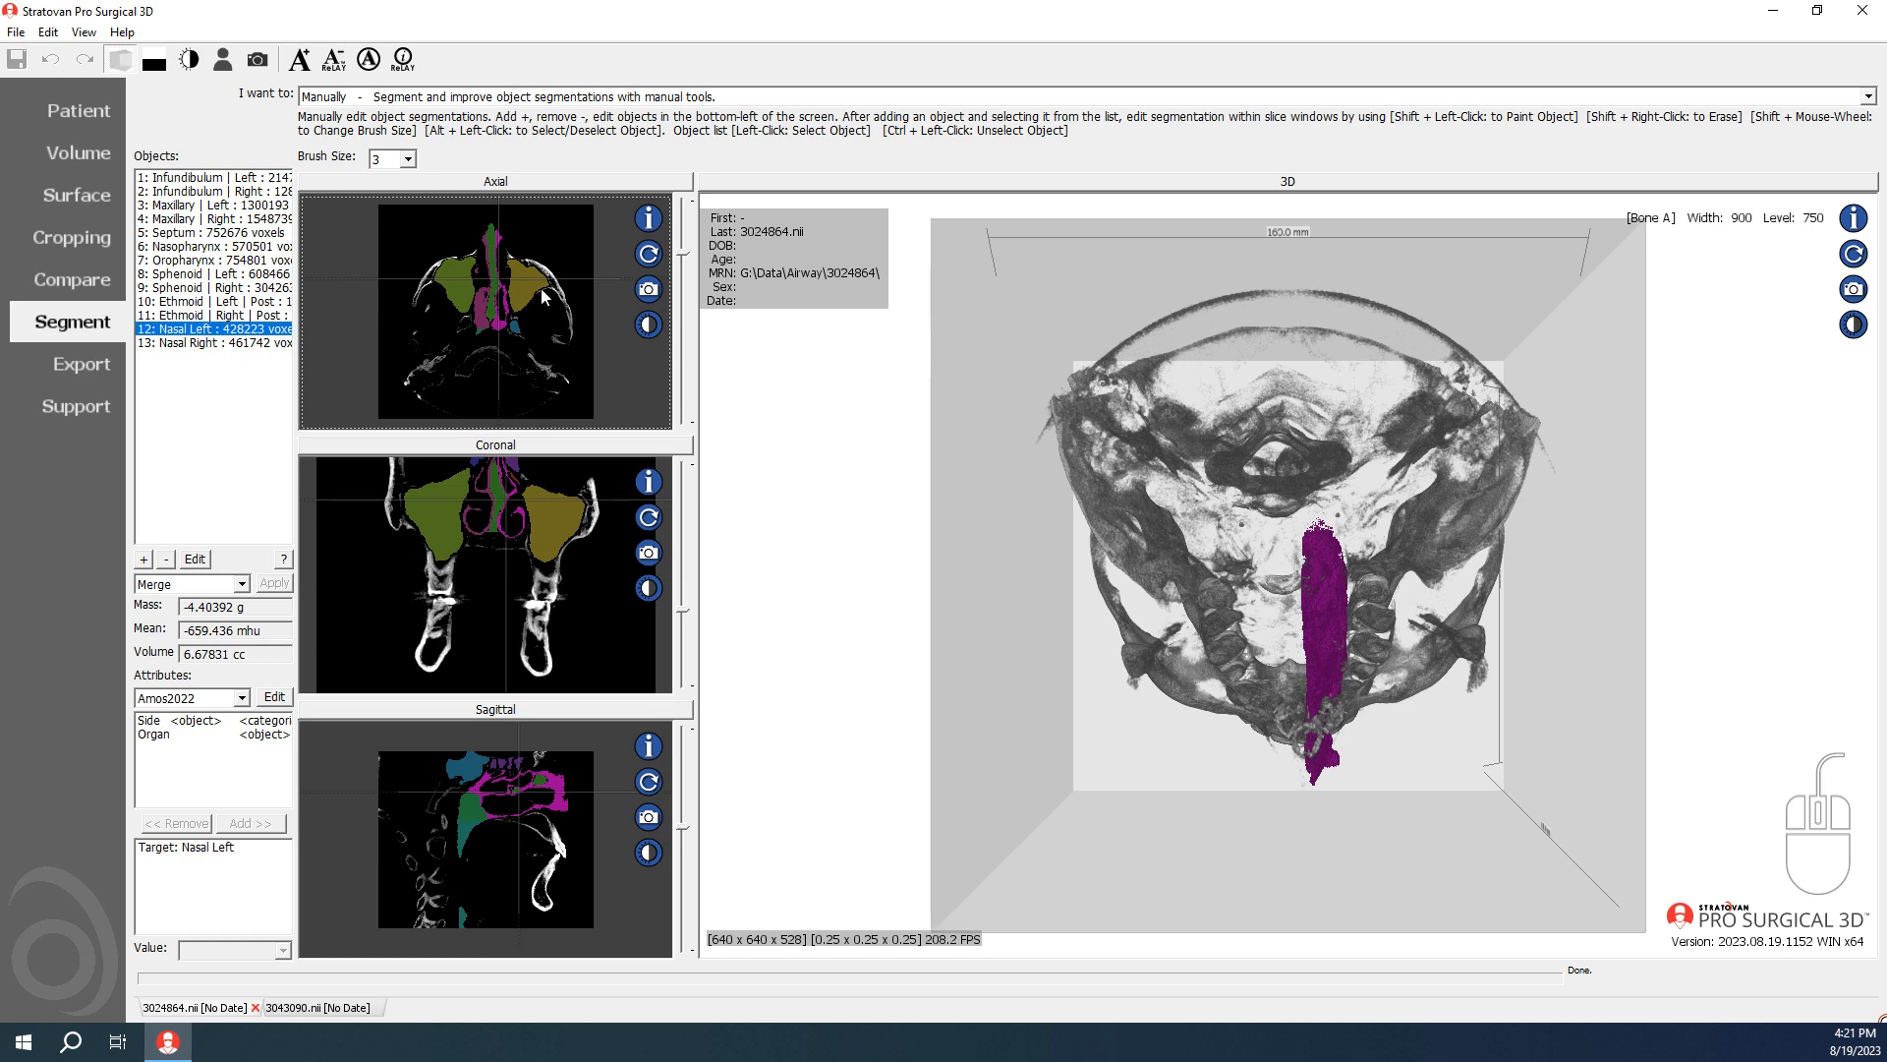
pyautogui.click(252, 343)
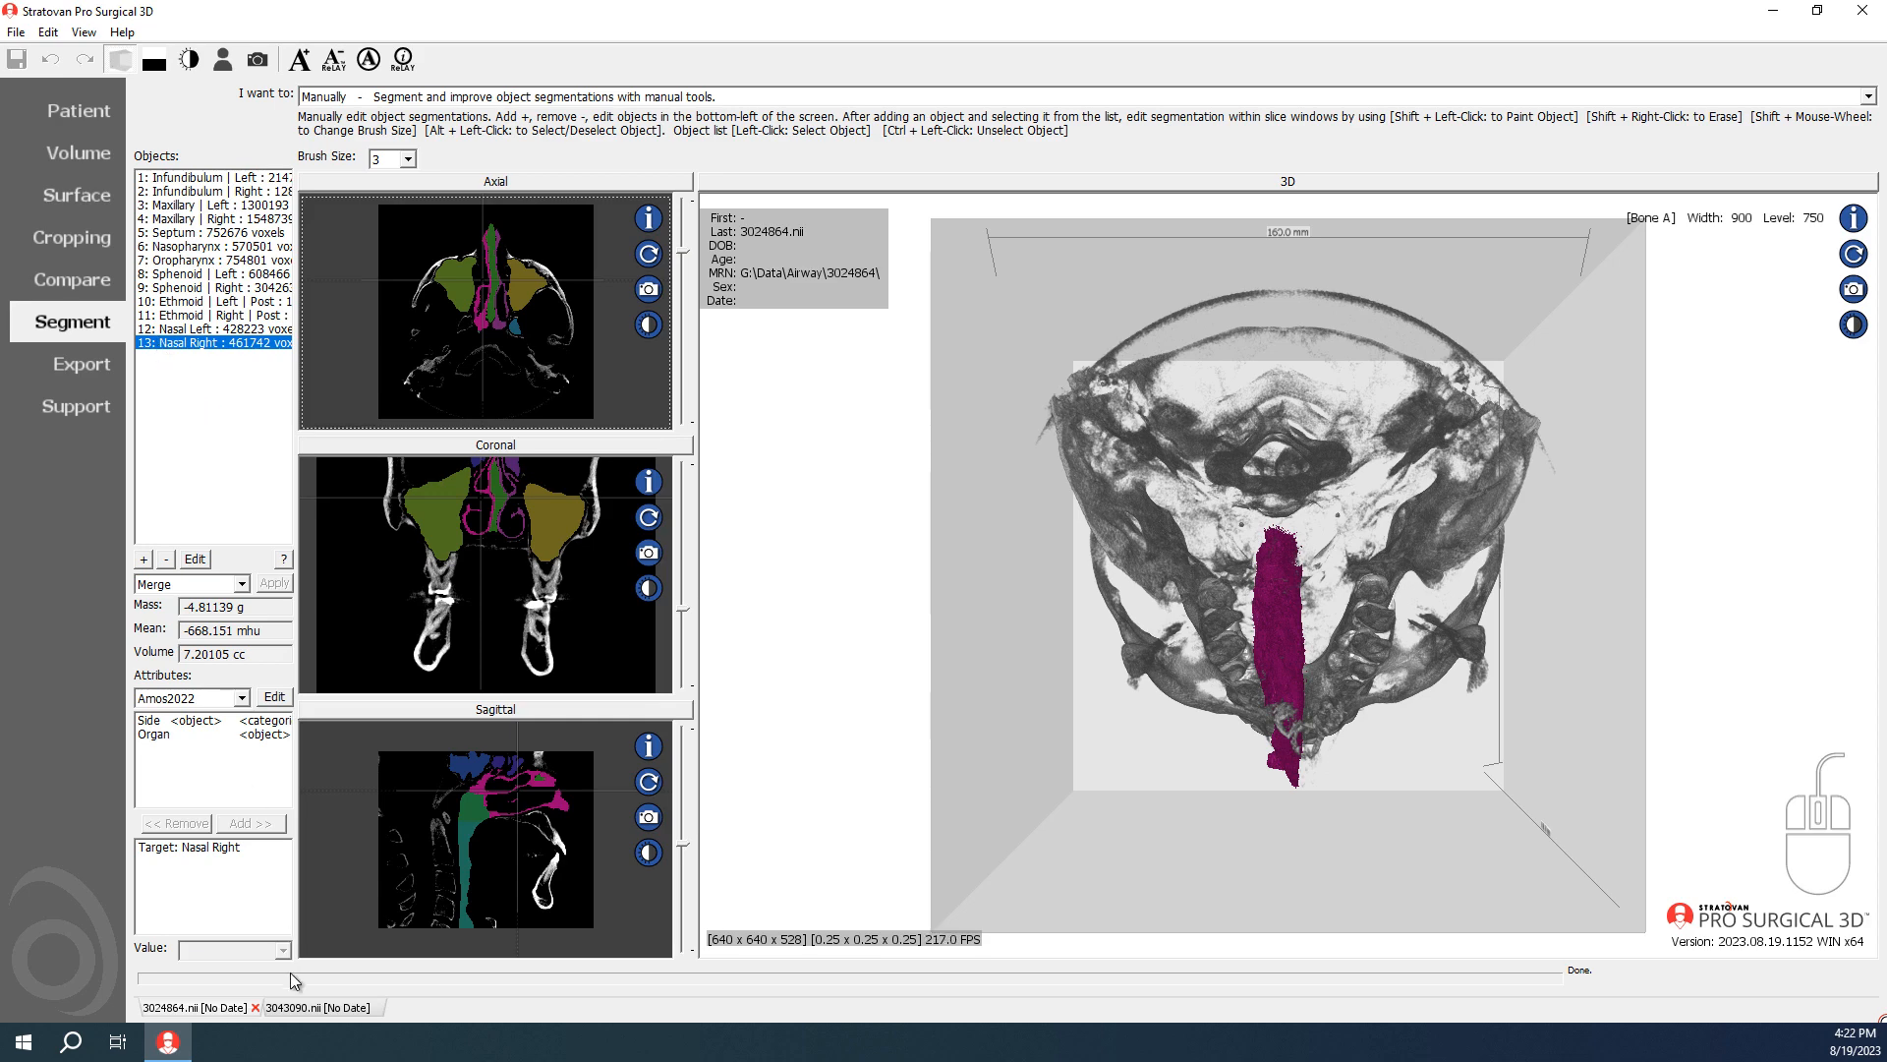
pyautogui.click(316, 1007)
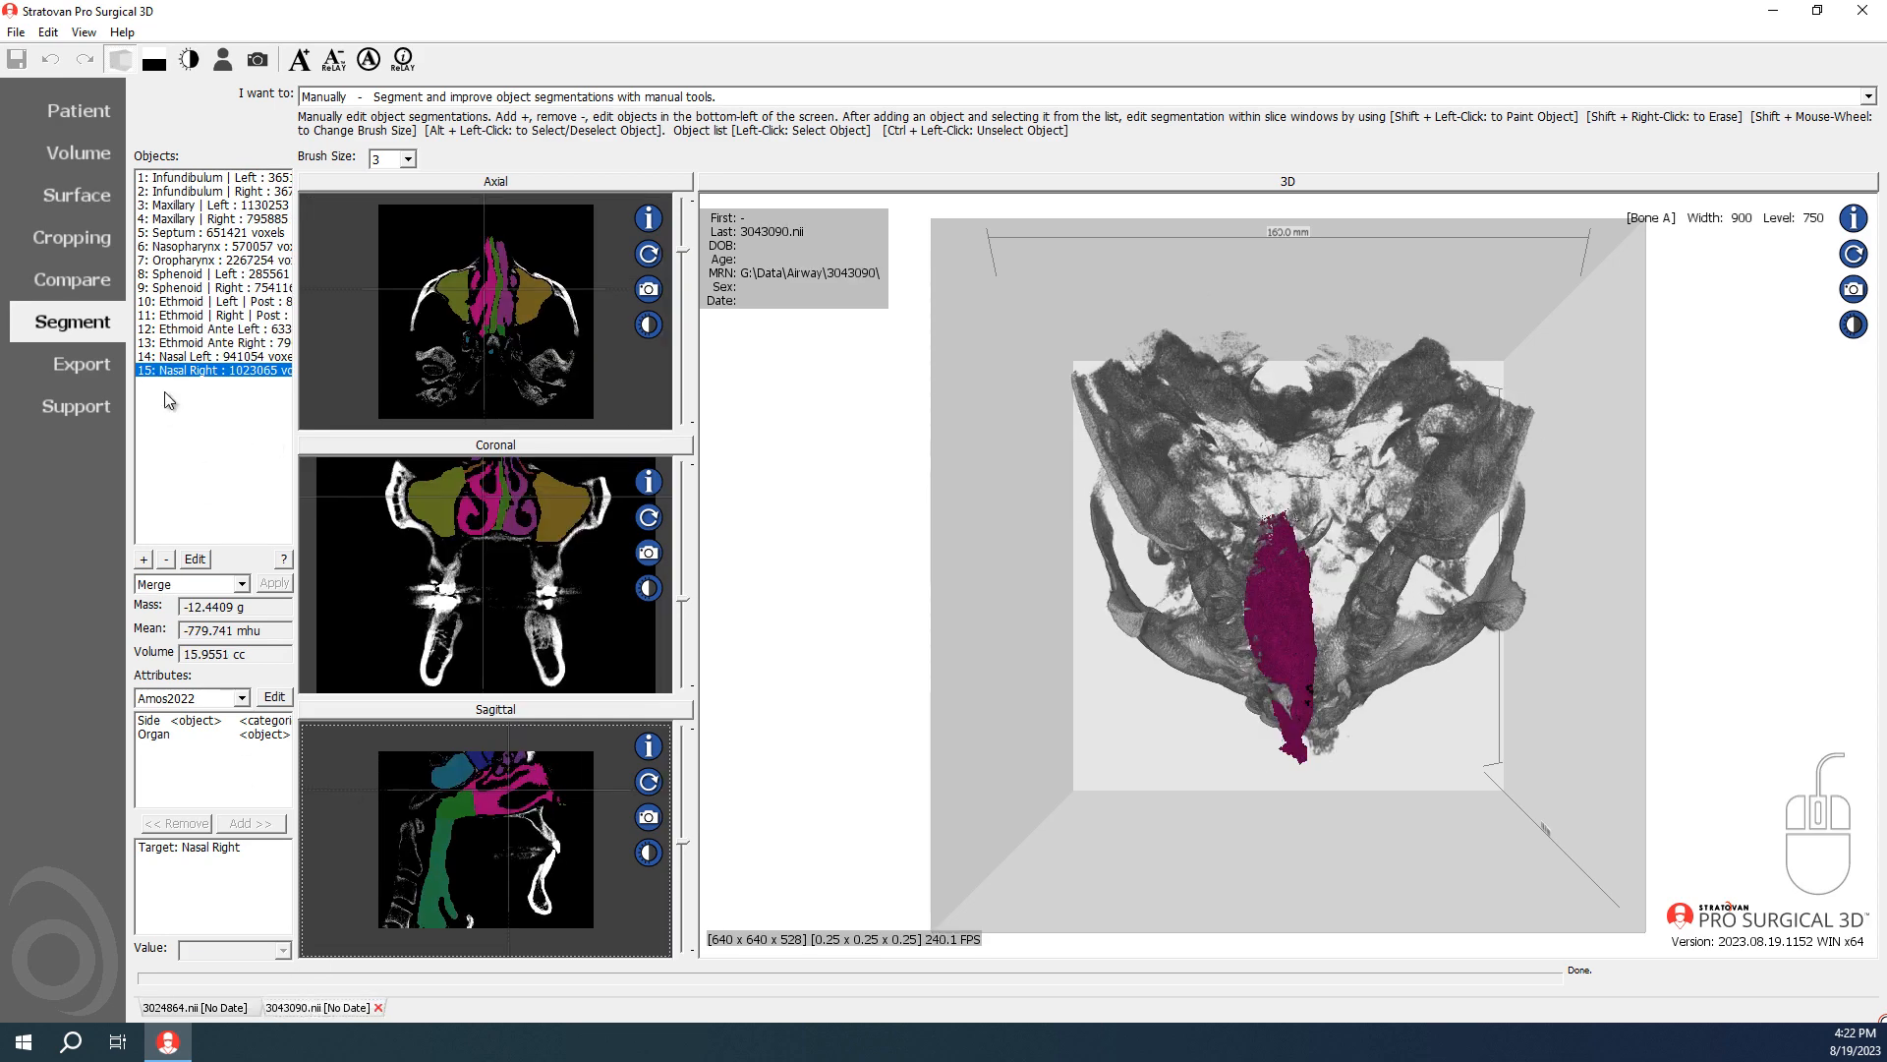
# Step: Set the Nasal Left object's value to 14 in the 3024864.nii scan
pyautogui.click(196, 1008)
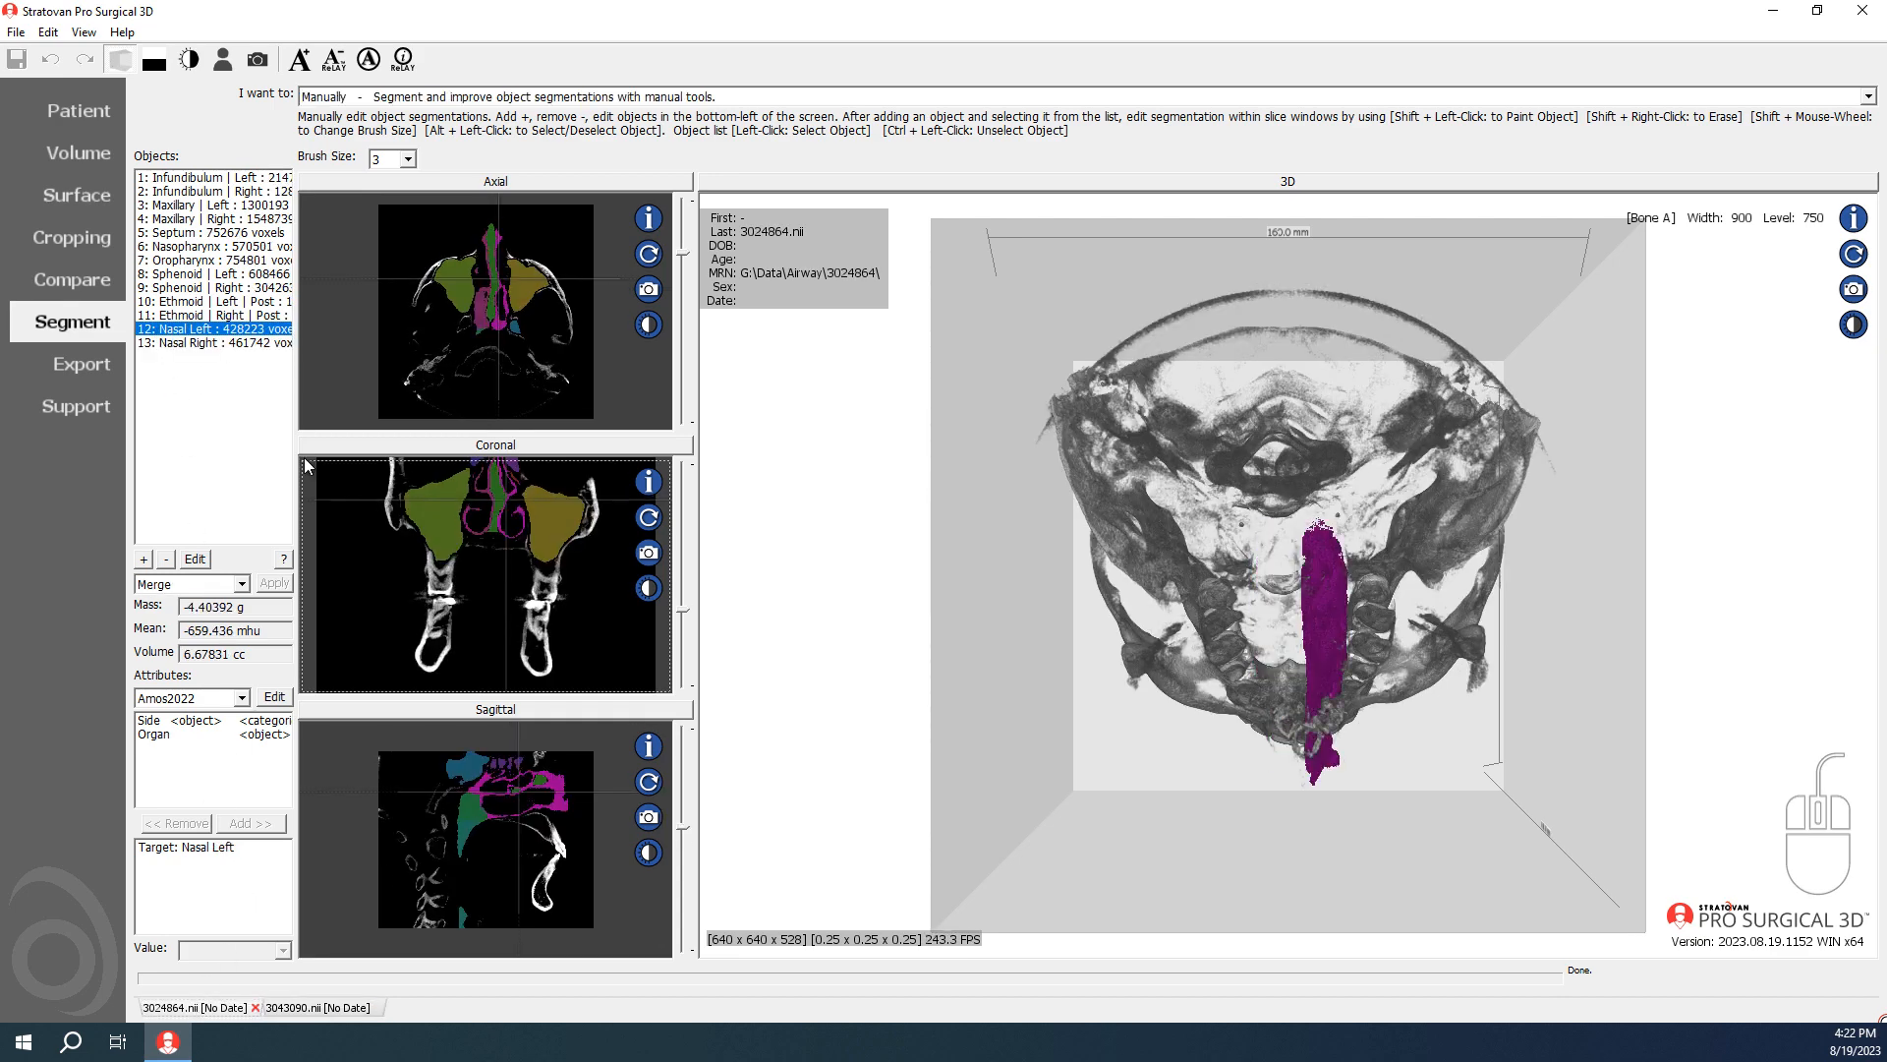
pyautogui.click(195, 558)
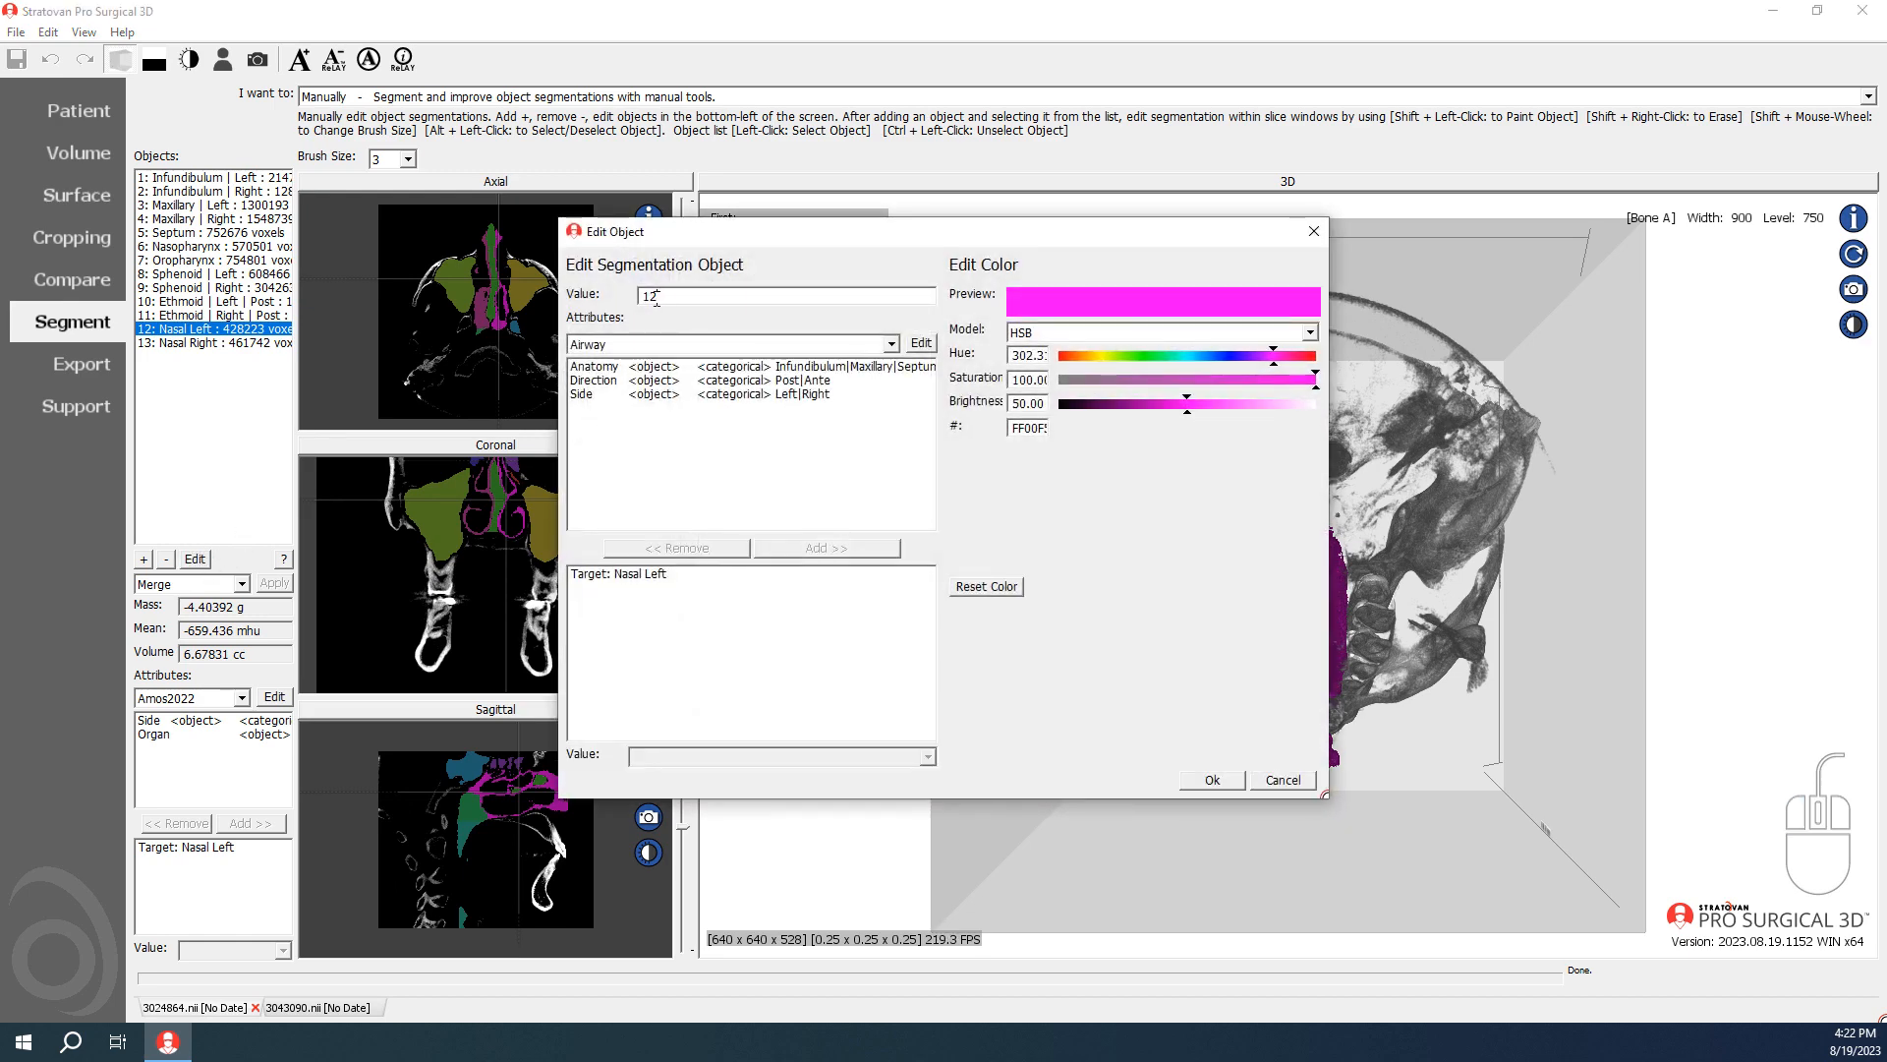
pyautogui.moveTo(652, 298); pyautogui.dragTo(699, 311)
pyautogui.write('4')
pyautogui.click(1212, 780)
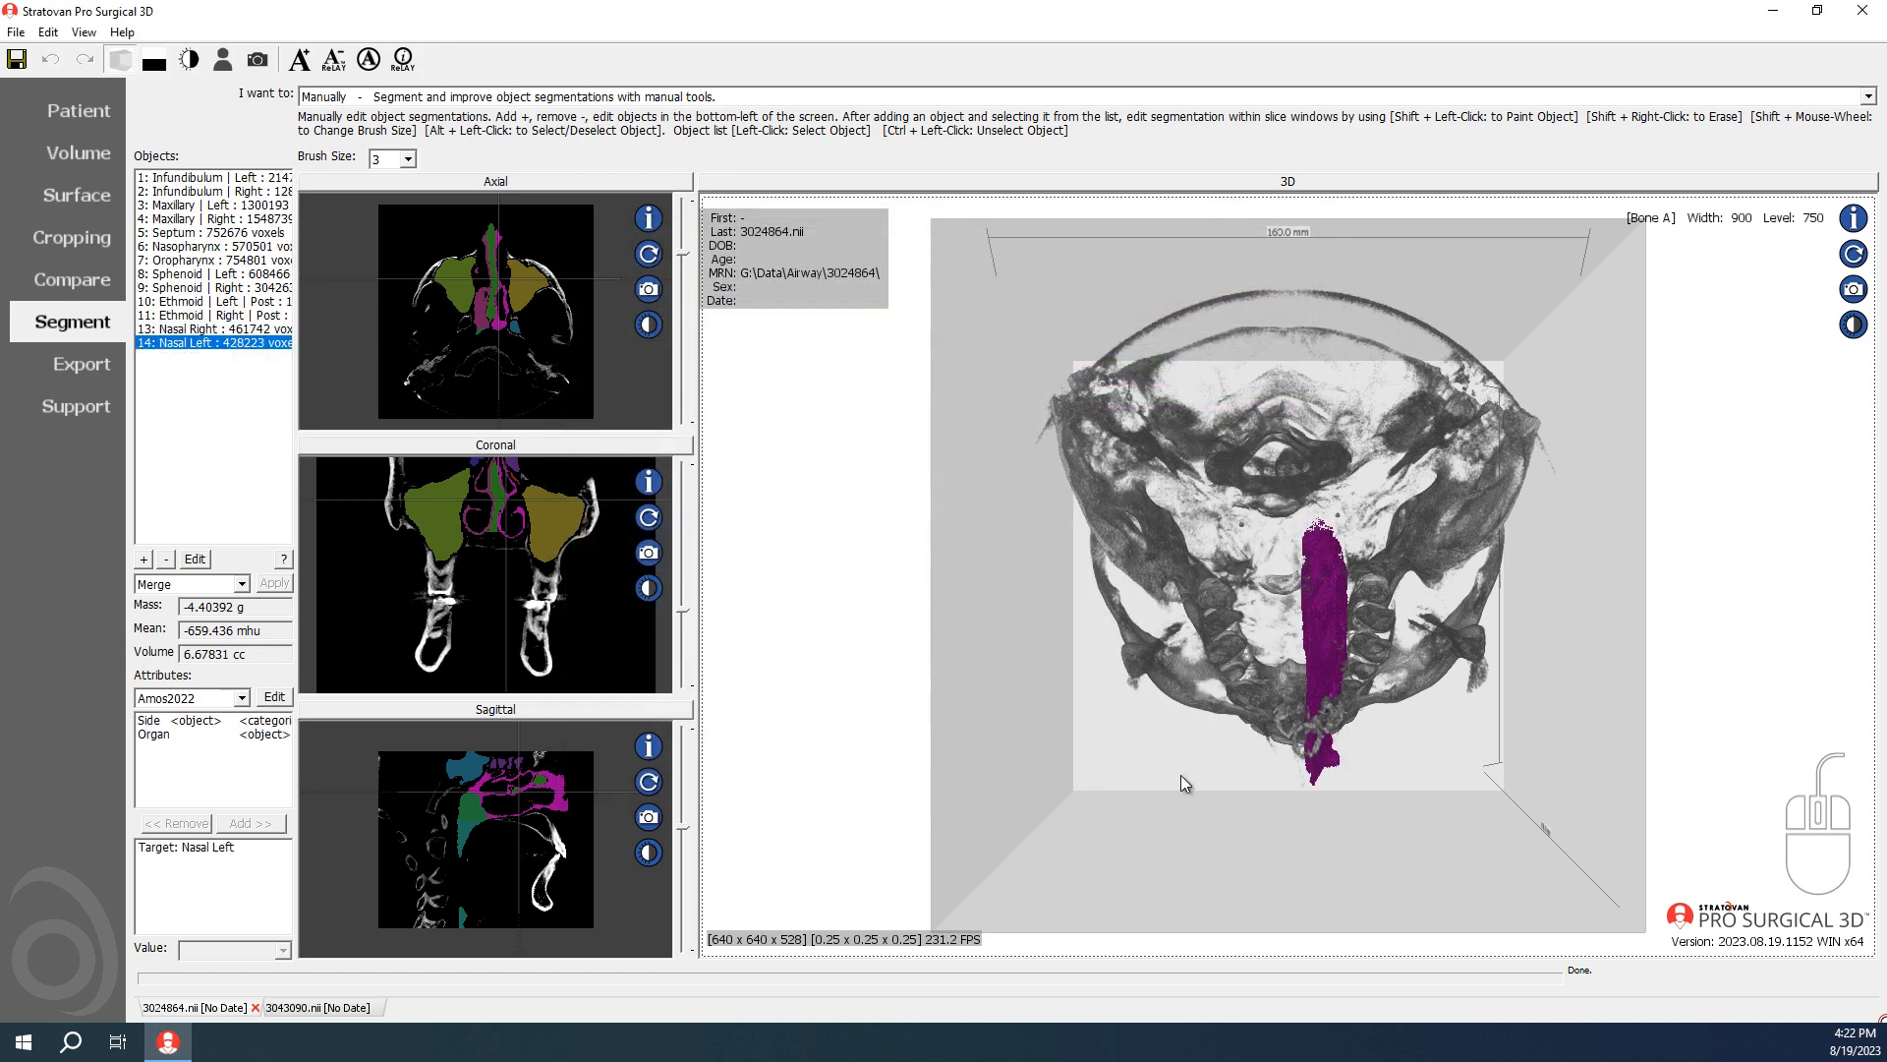
# Step: Set the Nasal Right object's value to 15 in the same scan
pyautogui.click(189, 328)
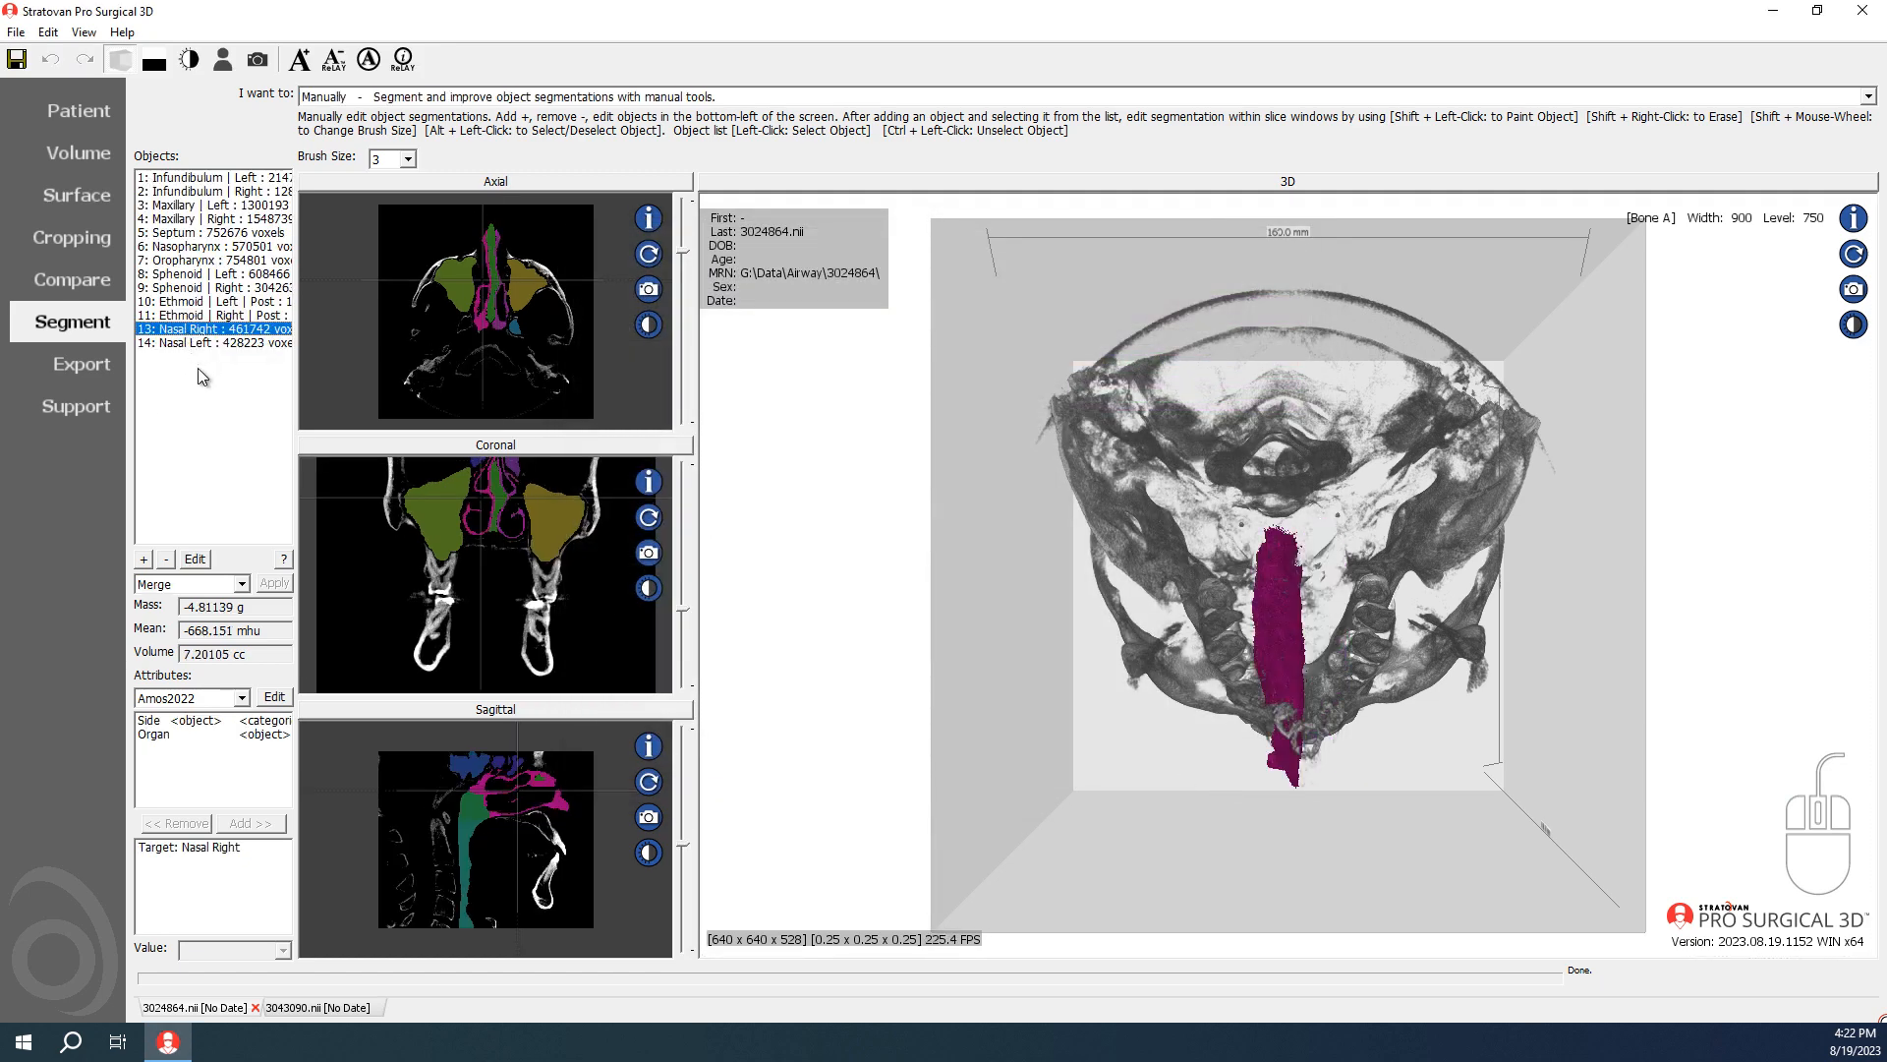
pyautogui.click(195, 558)
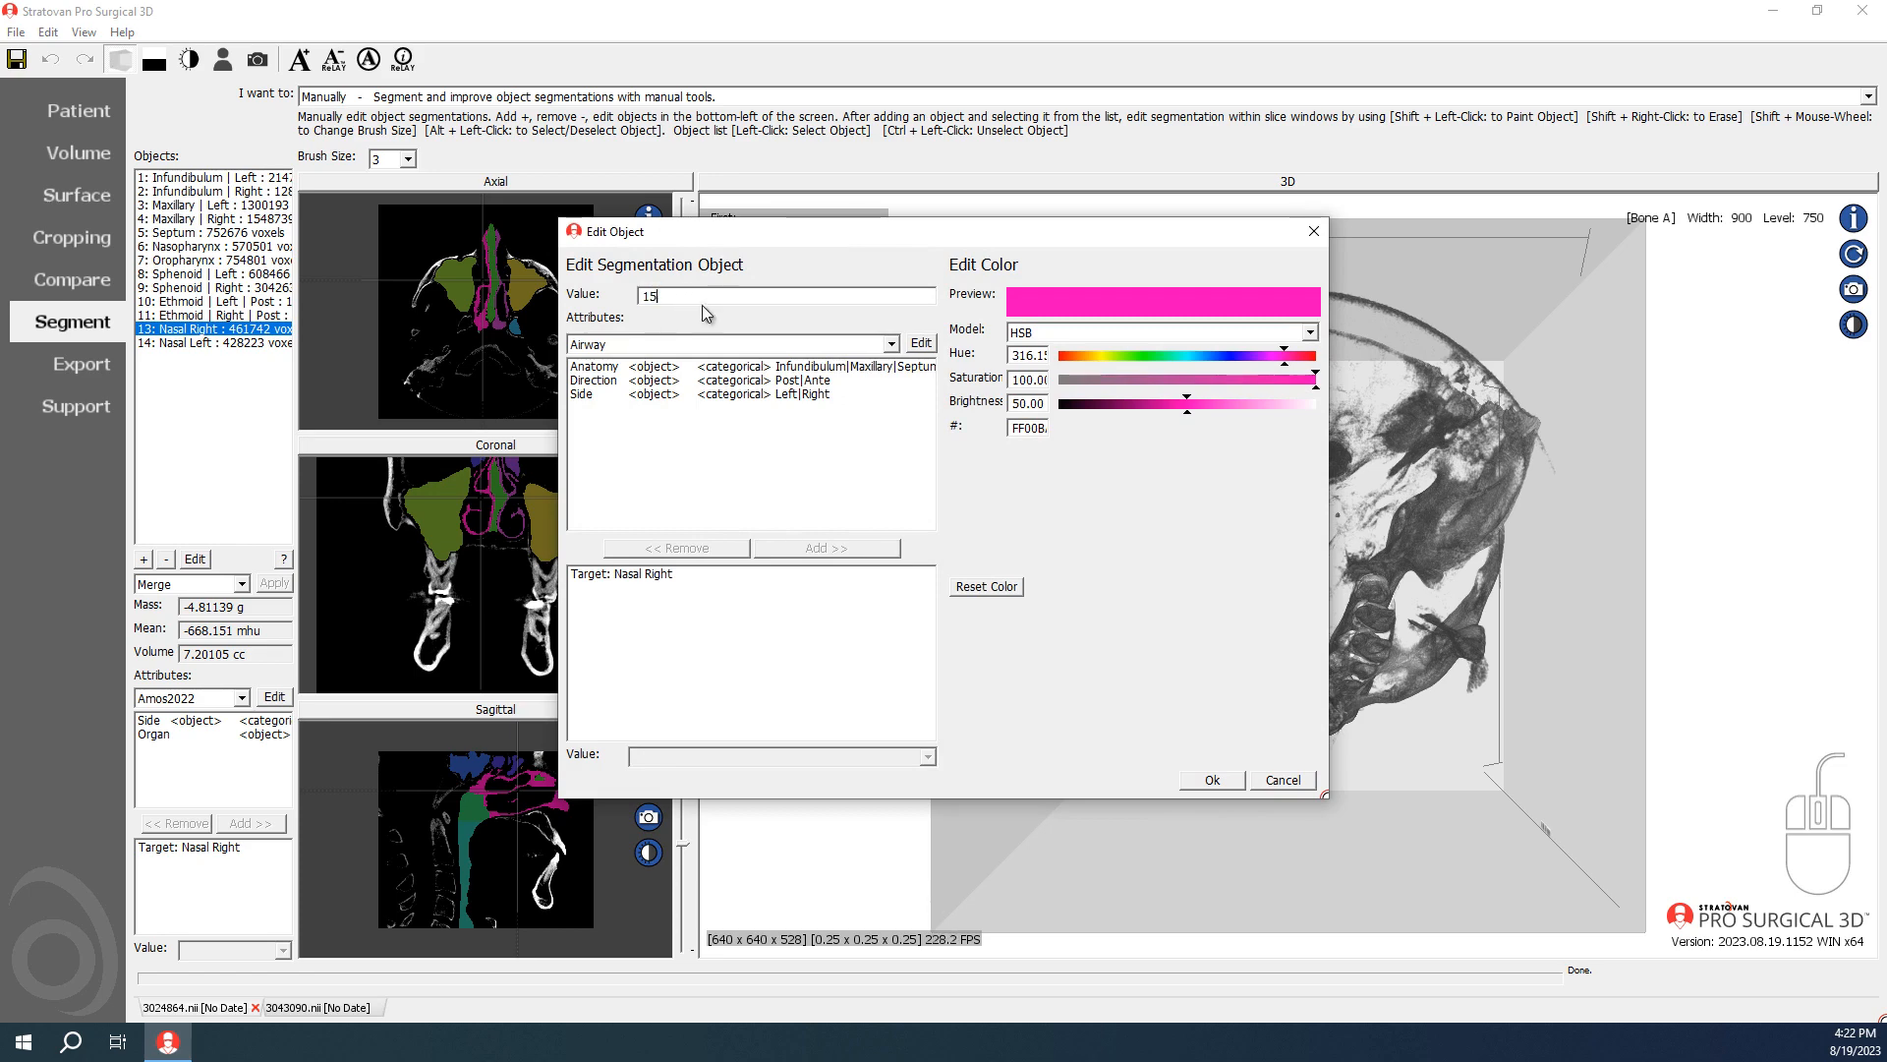
pyautogui.write('15')
pyautogui.click(1212, 779)
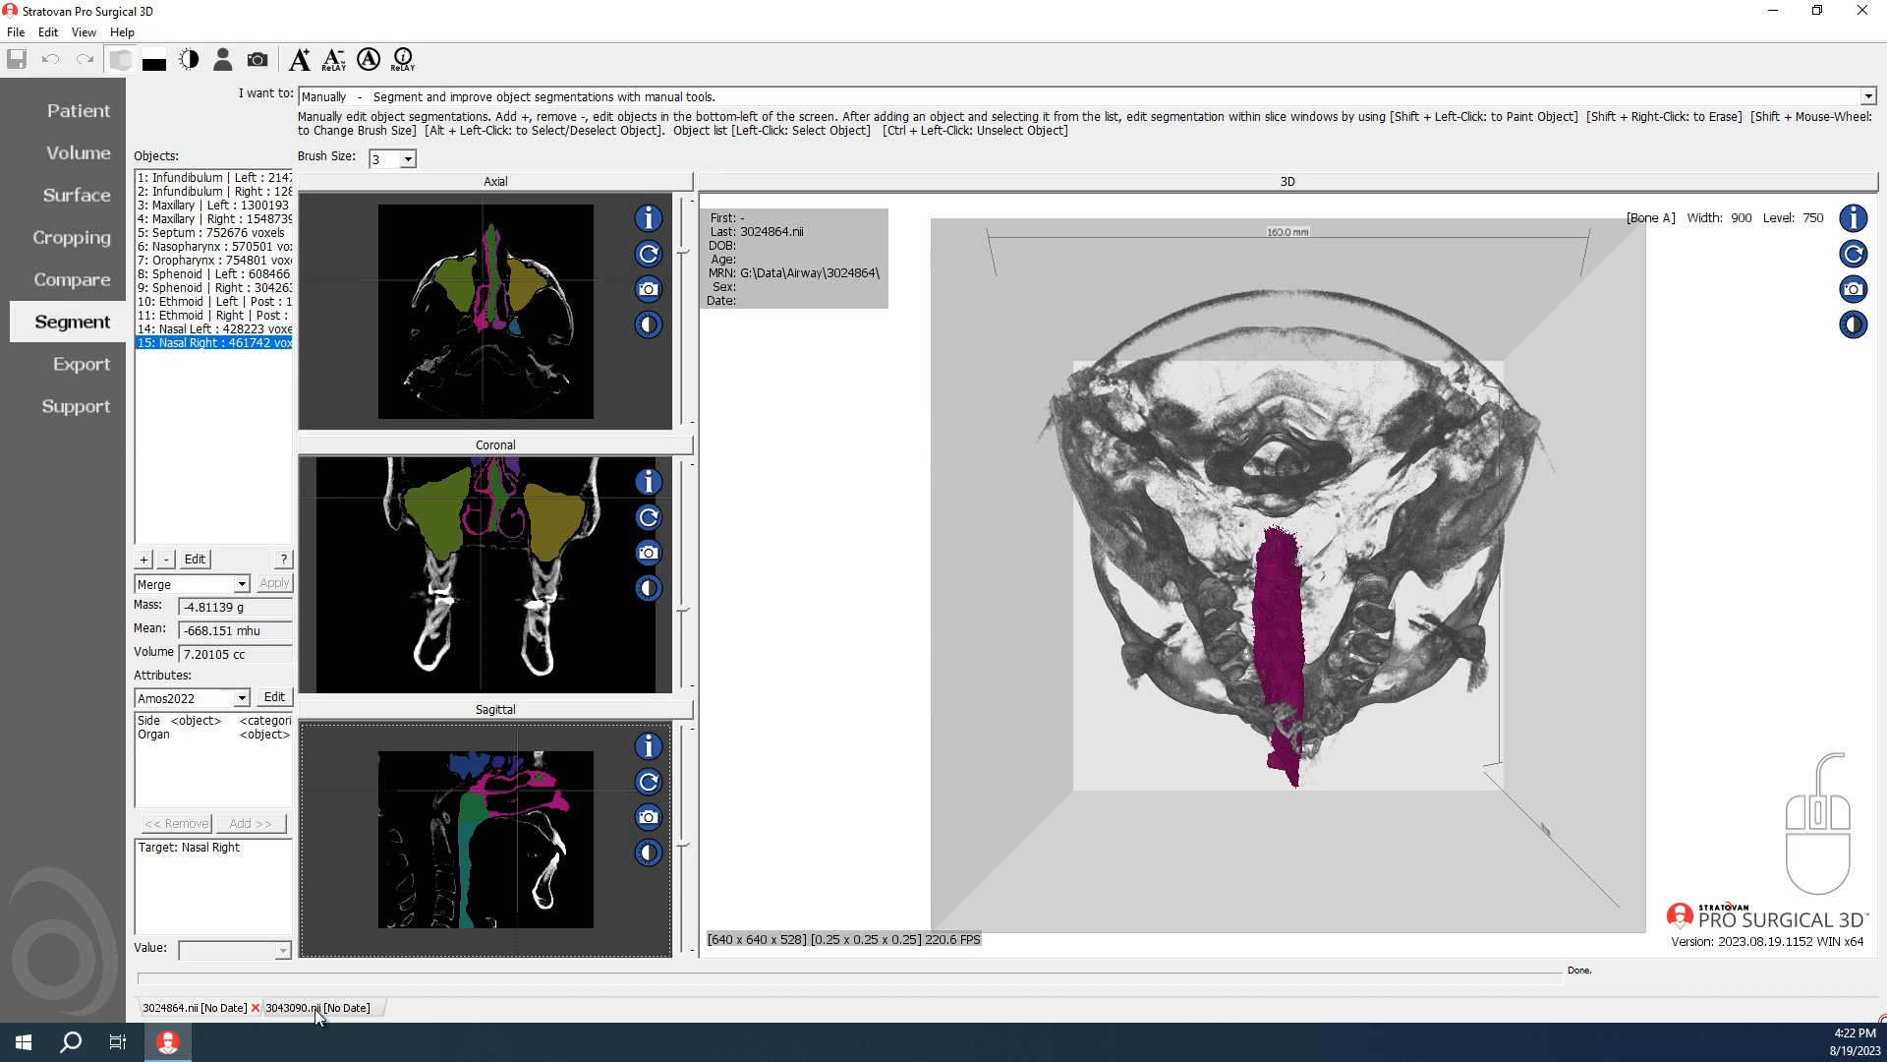
# Step: Check the object list against the 3043090.nii scan and save the 3024864.nii segmentation
pyautogui.click(315, 1008)
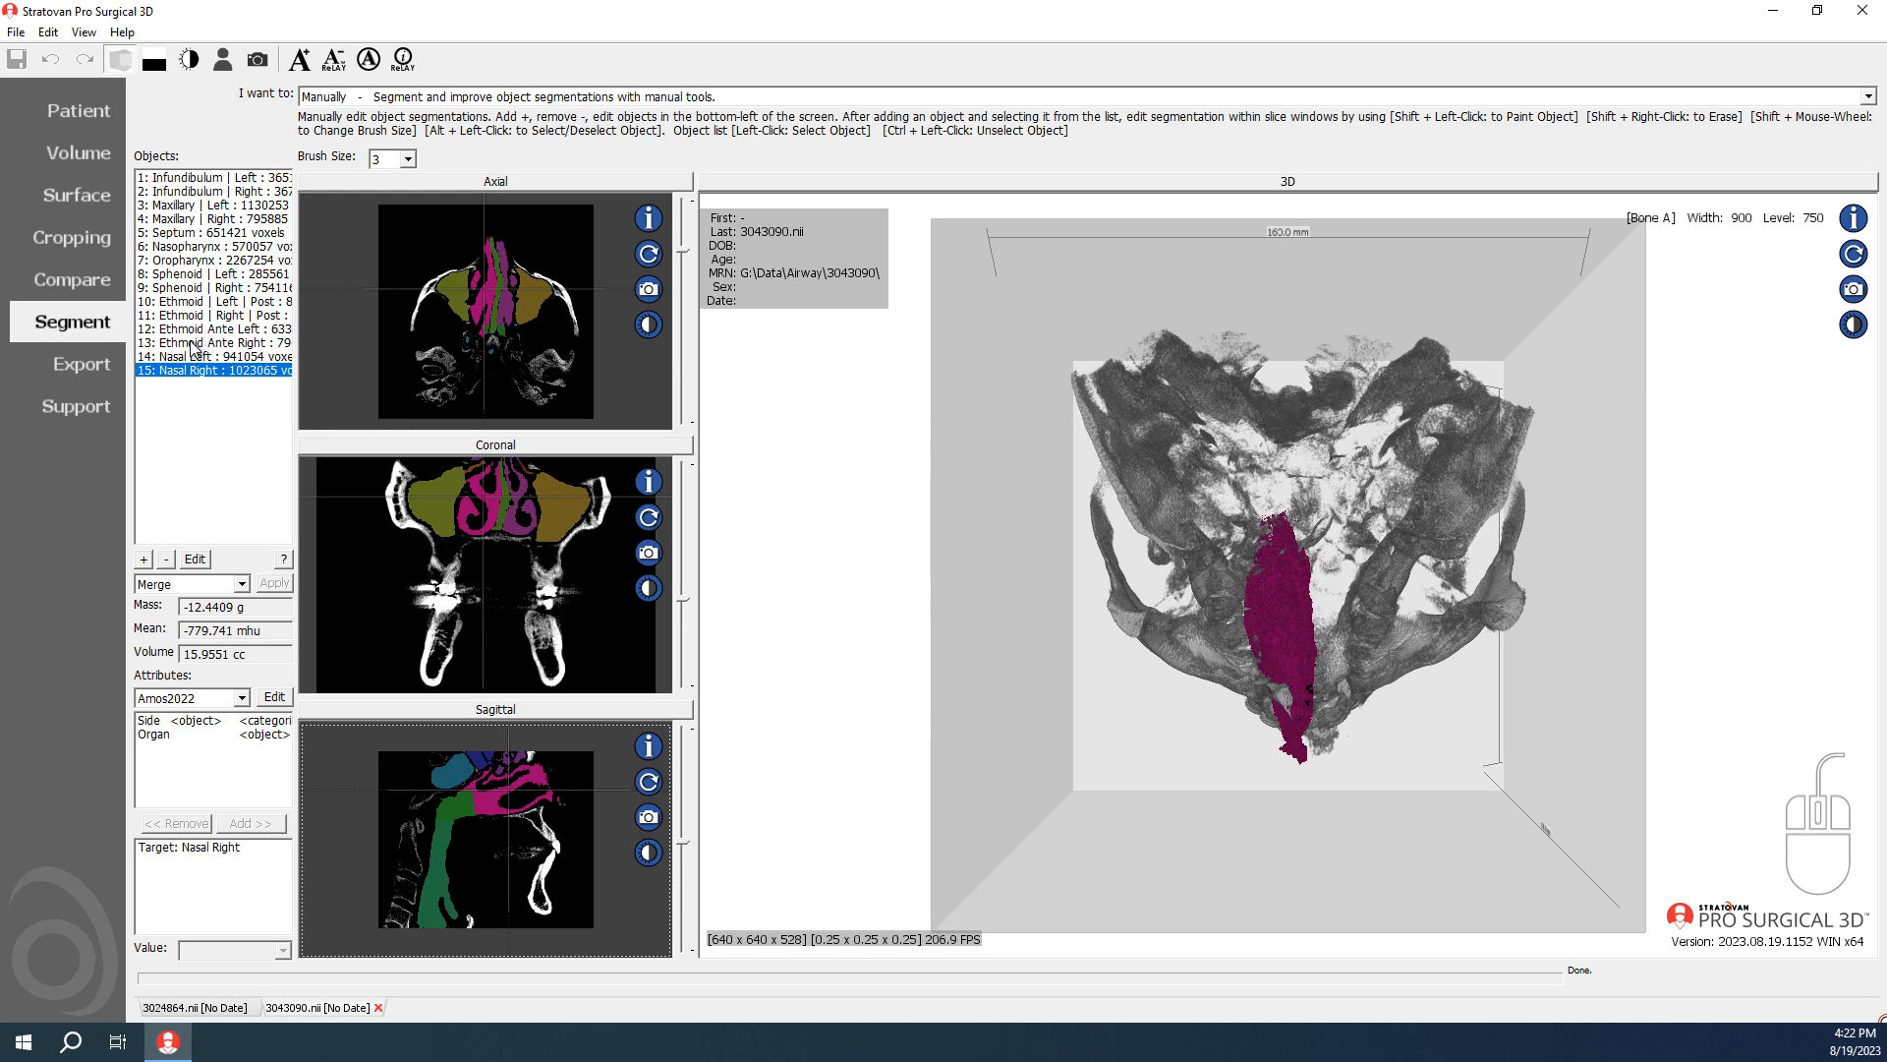
pyautogui.click(194, 1010)
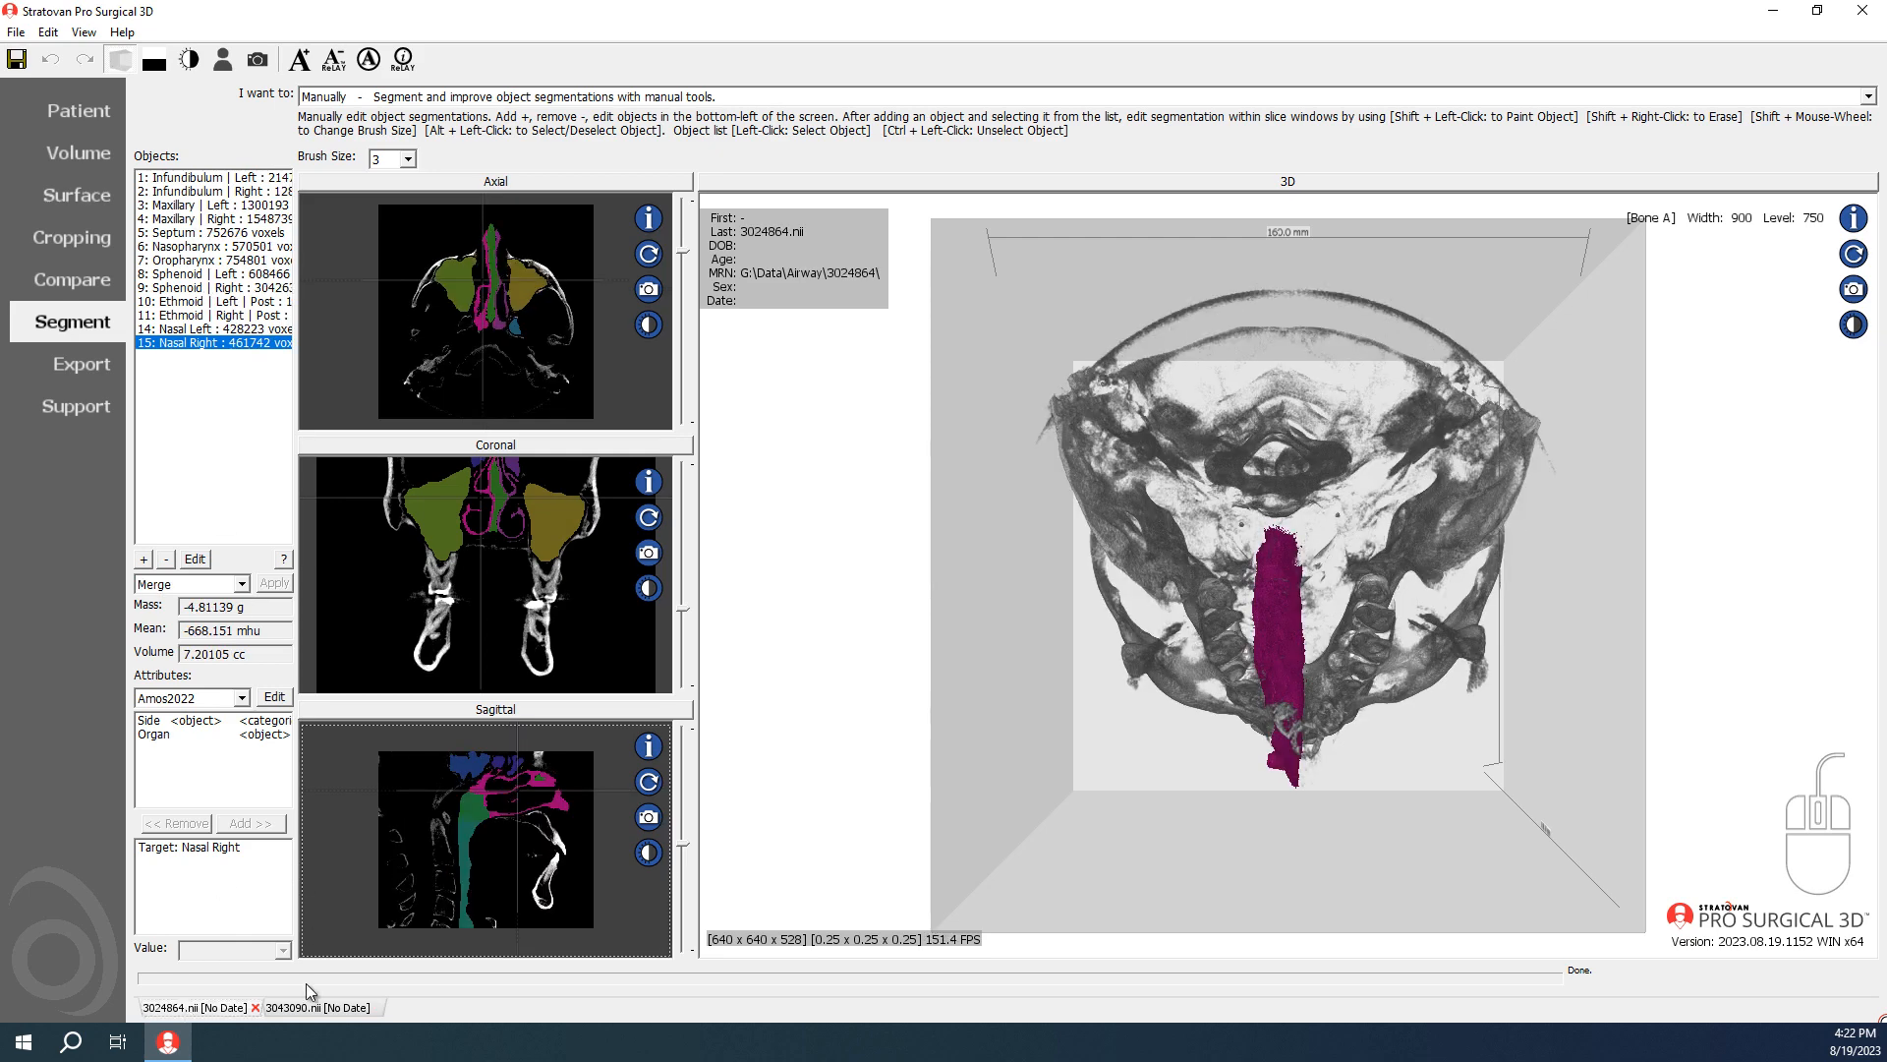
pyautogui.click(17, 61)
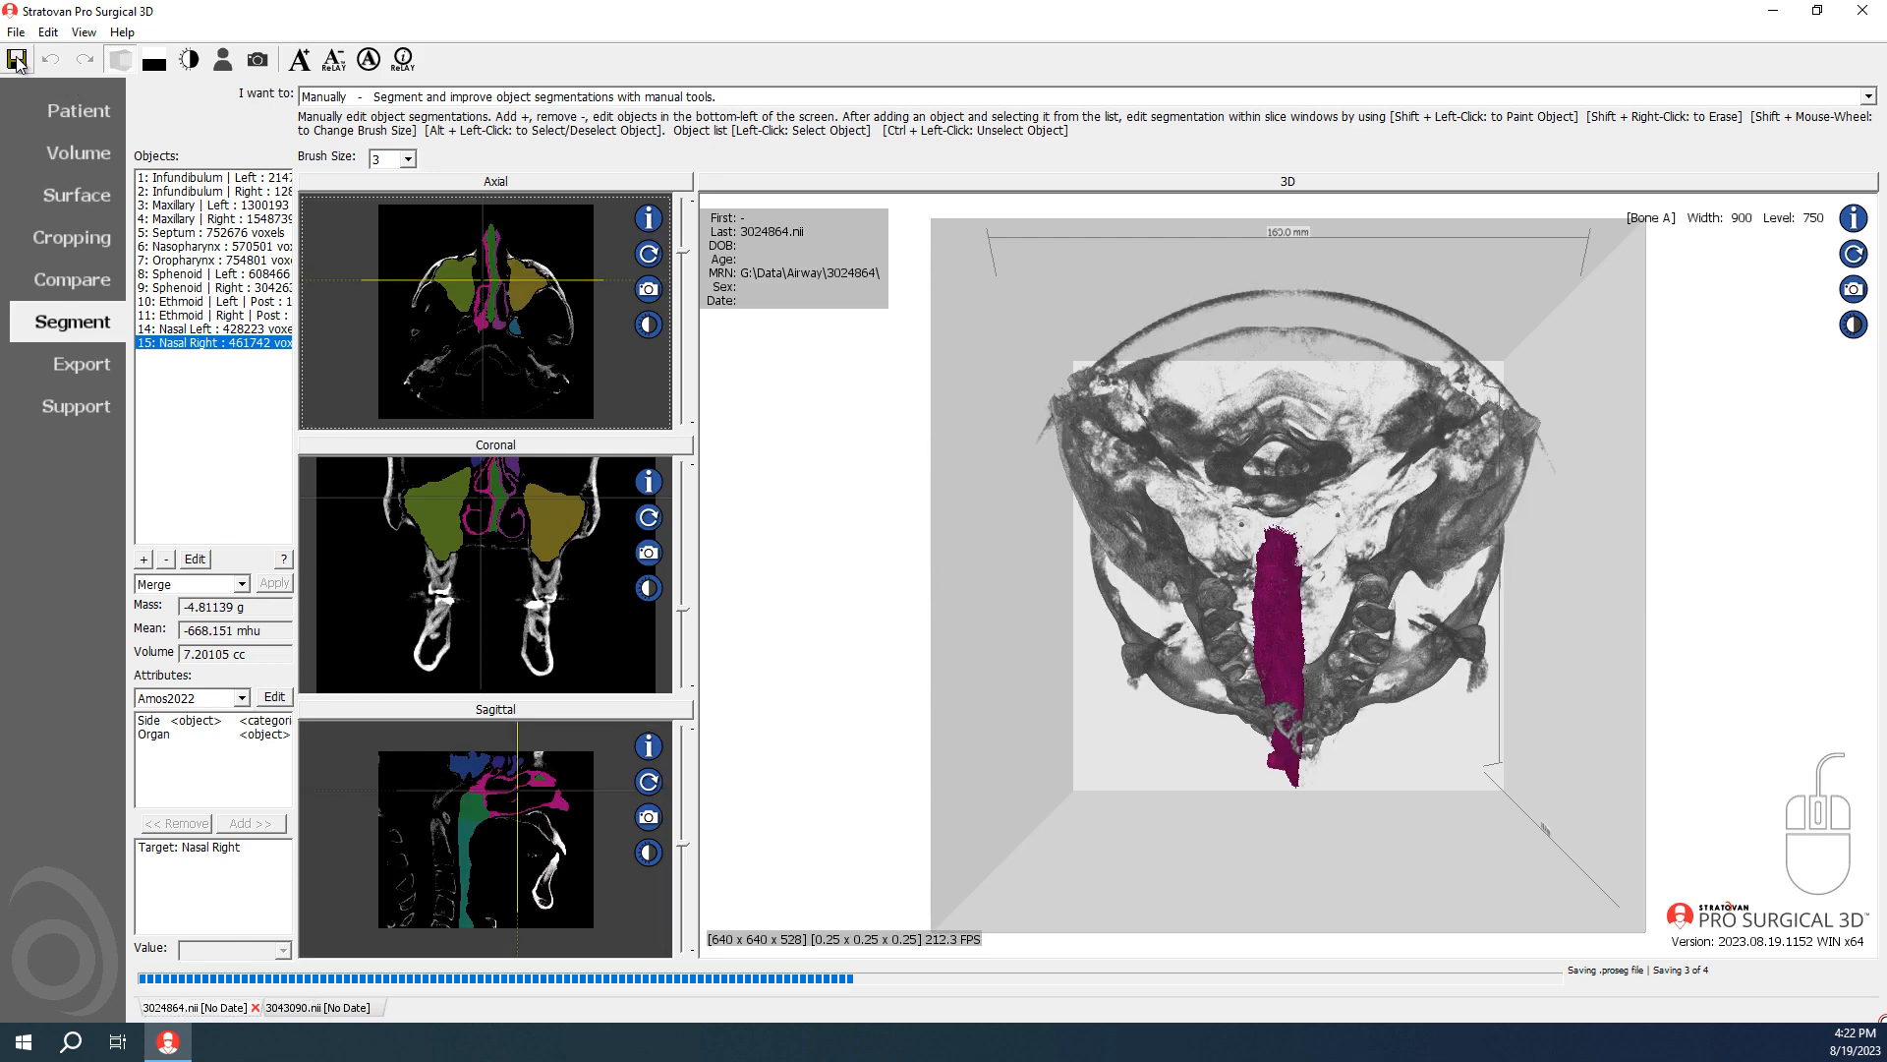
# Step: Close both open scans, 3043090.nii and 3024864.nii, confirming each closure
pyautogui.click(325, 1010)
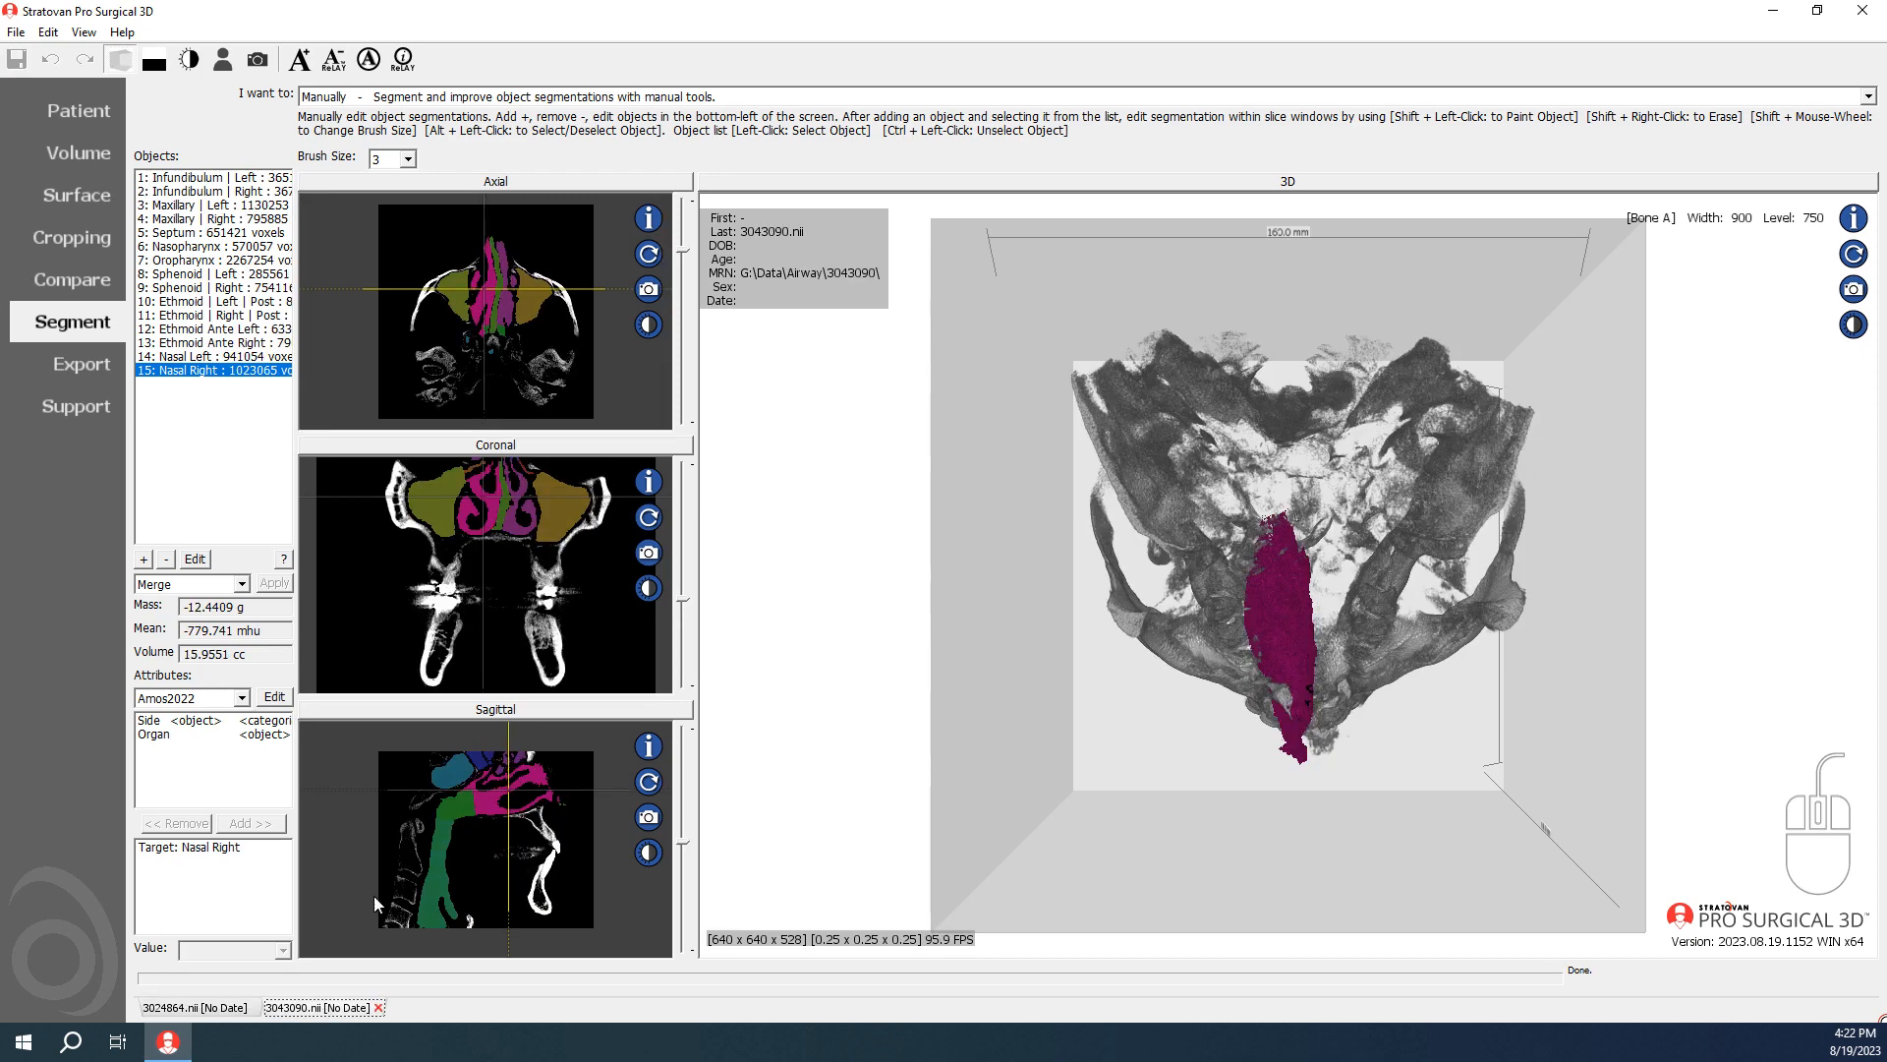
pyautogui.click(378, 1007)
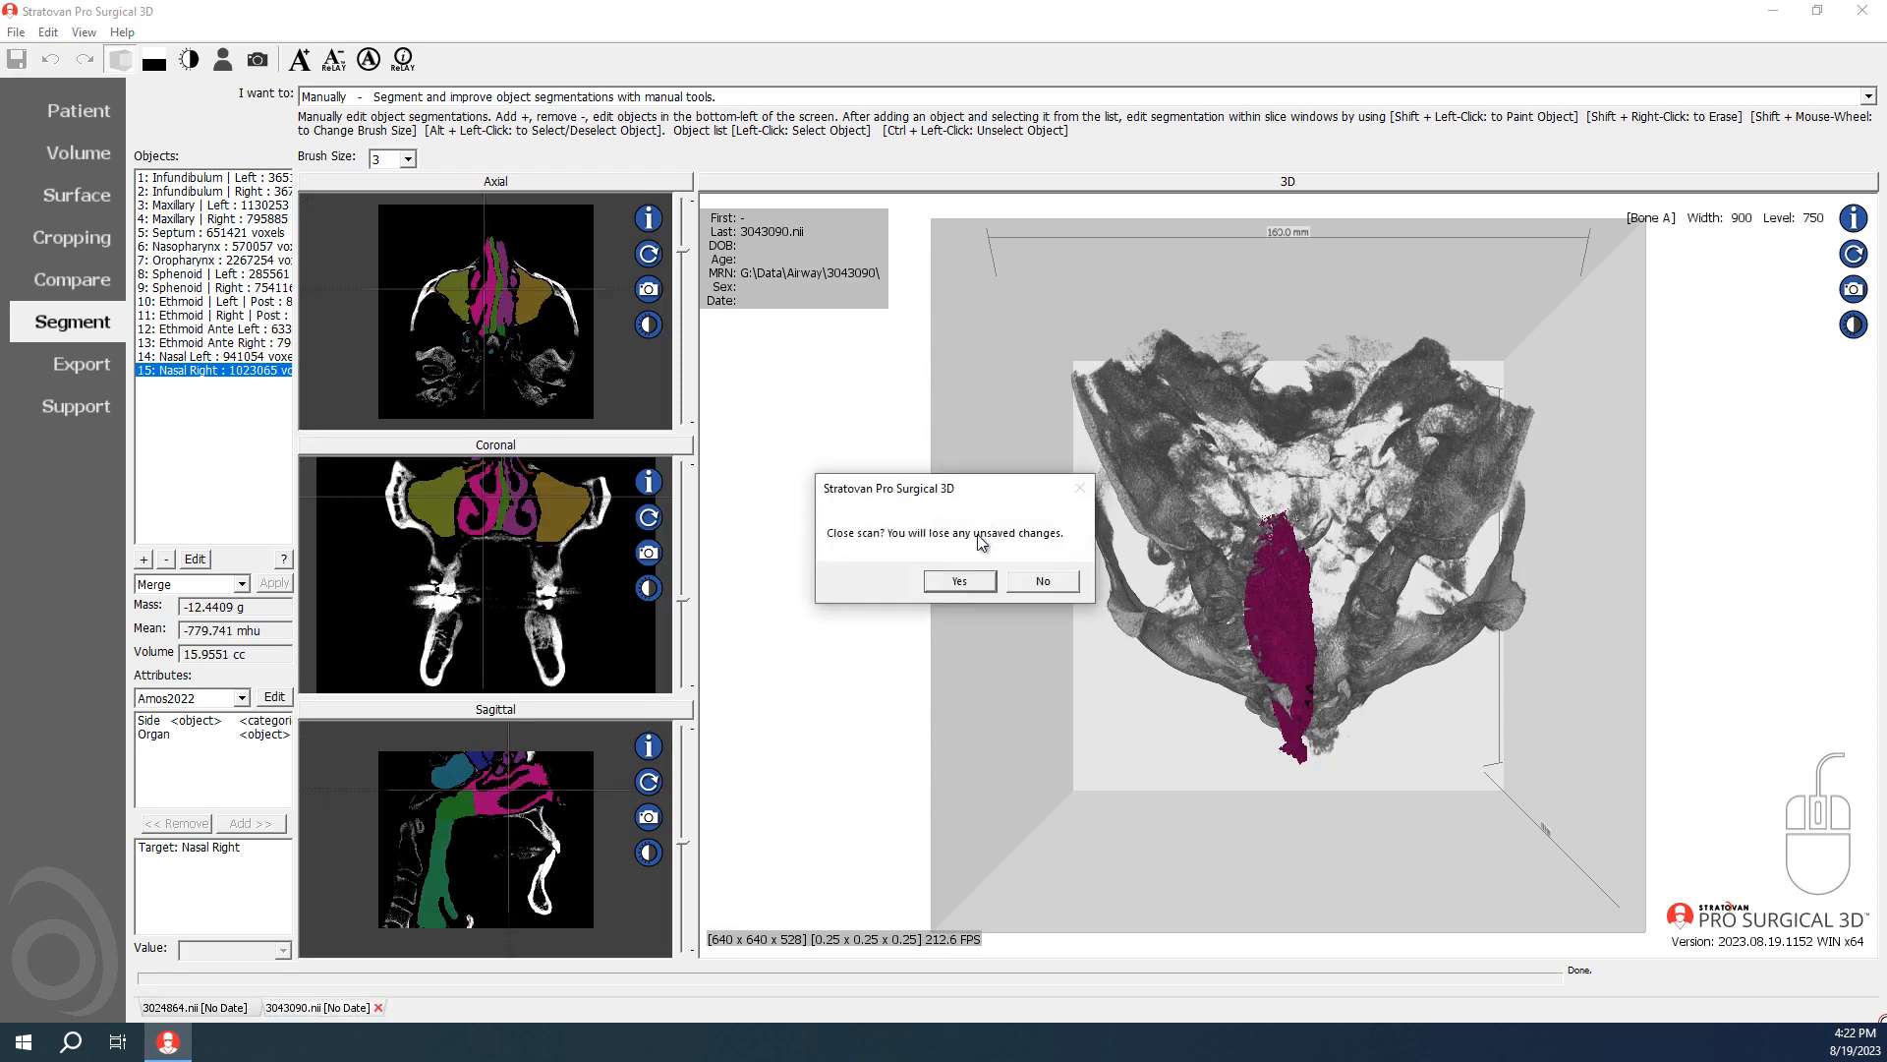
pyautogui.click(960, 579)
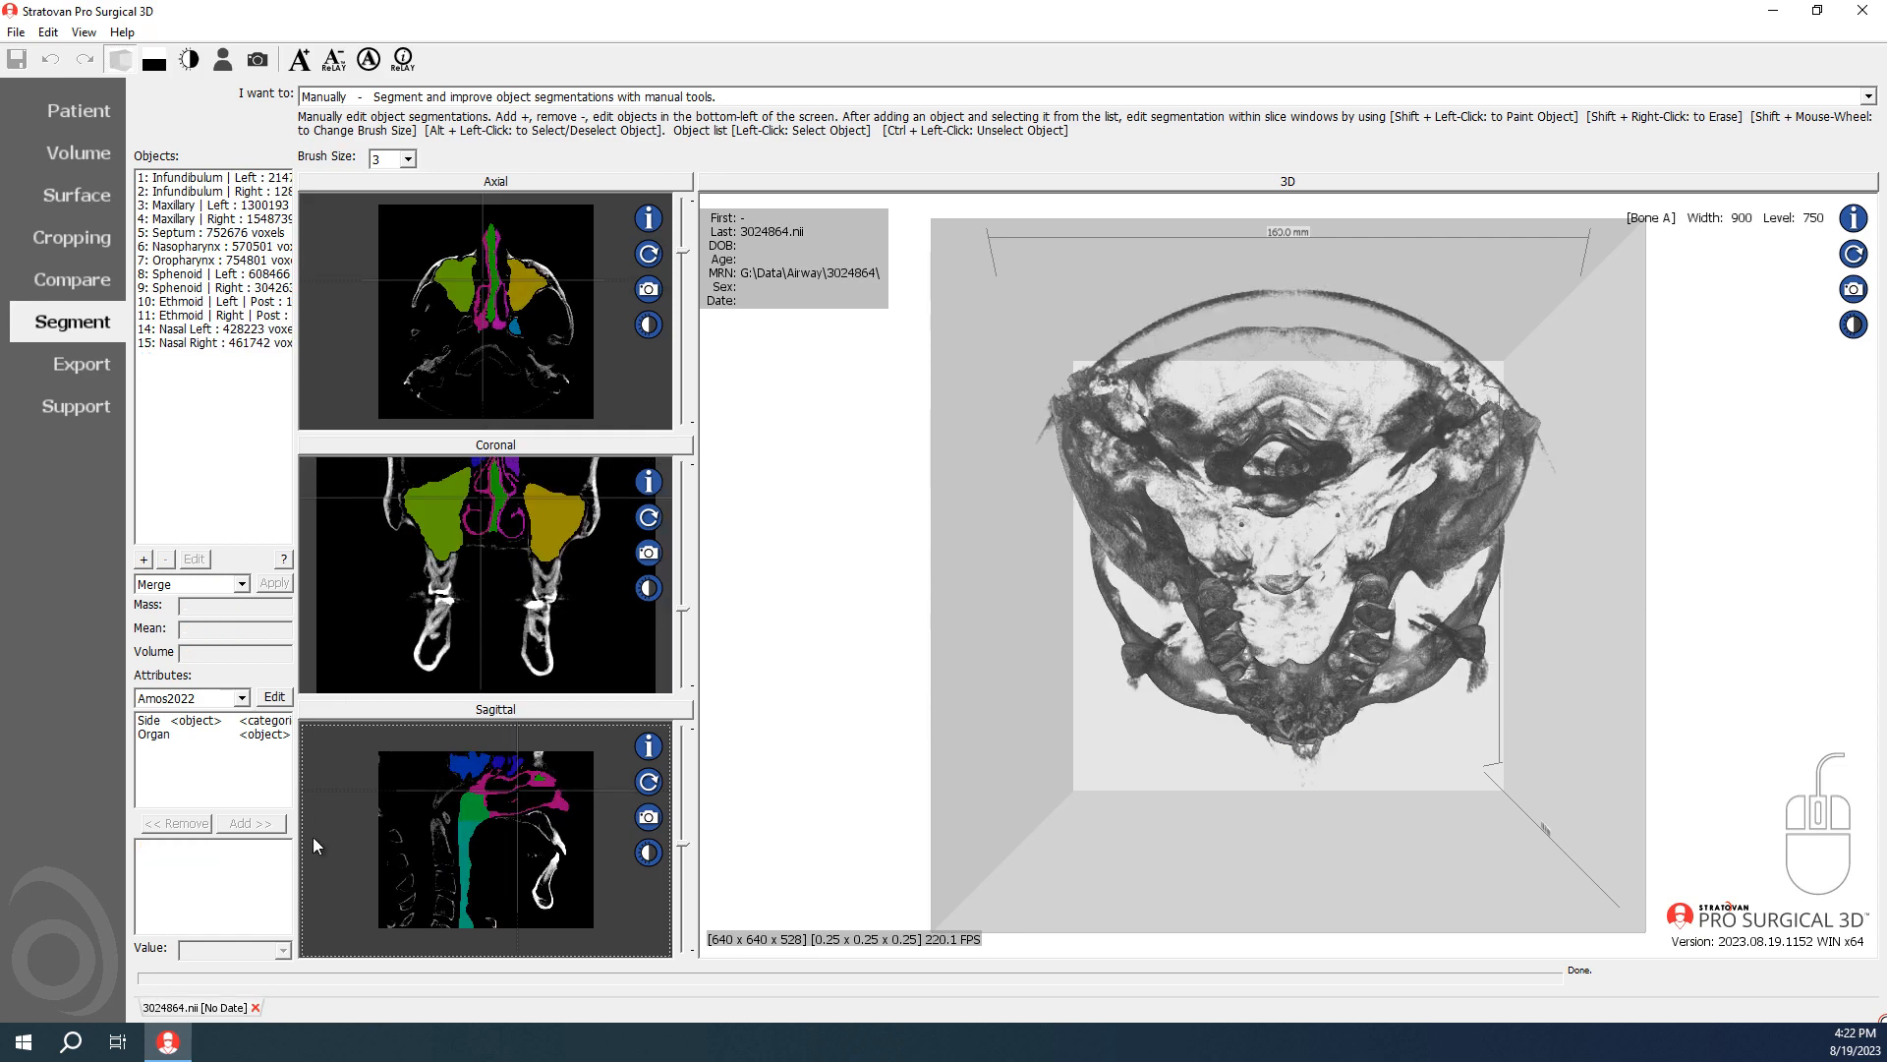
pyautogui.click(255, 1007)
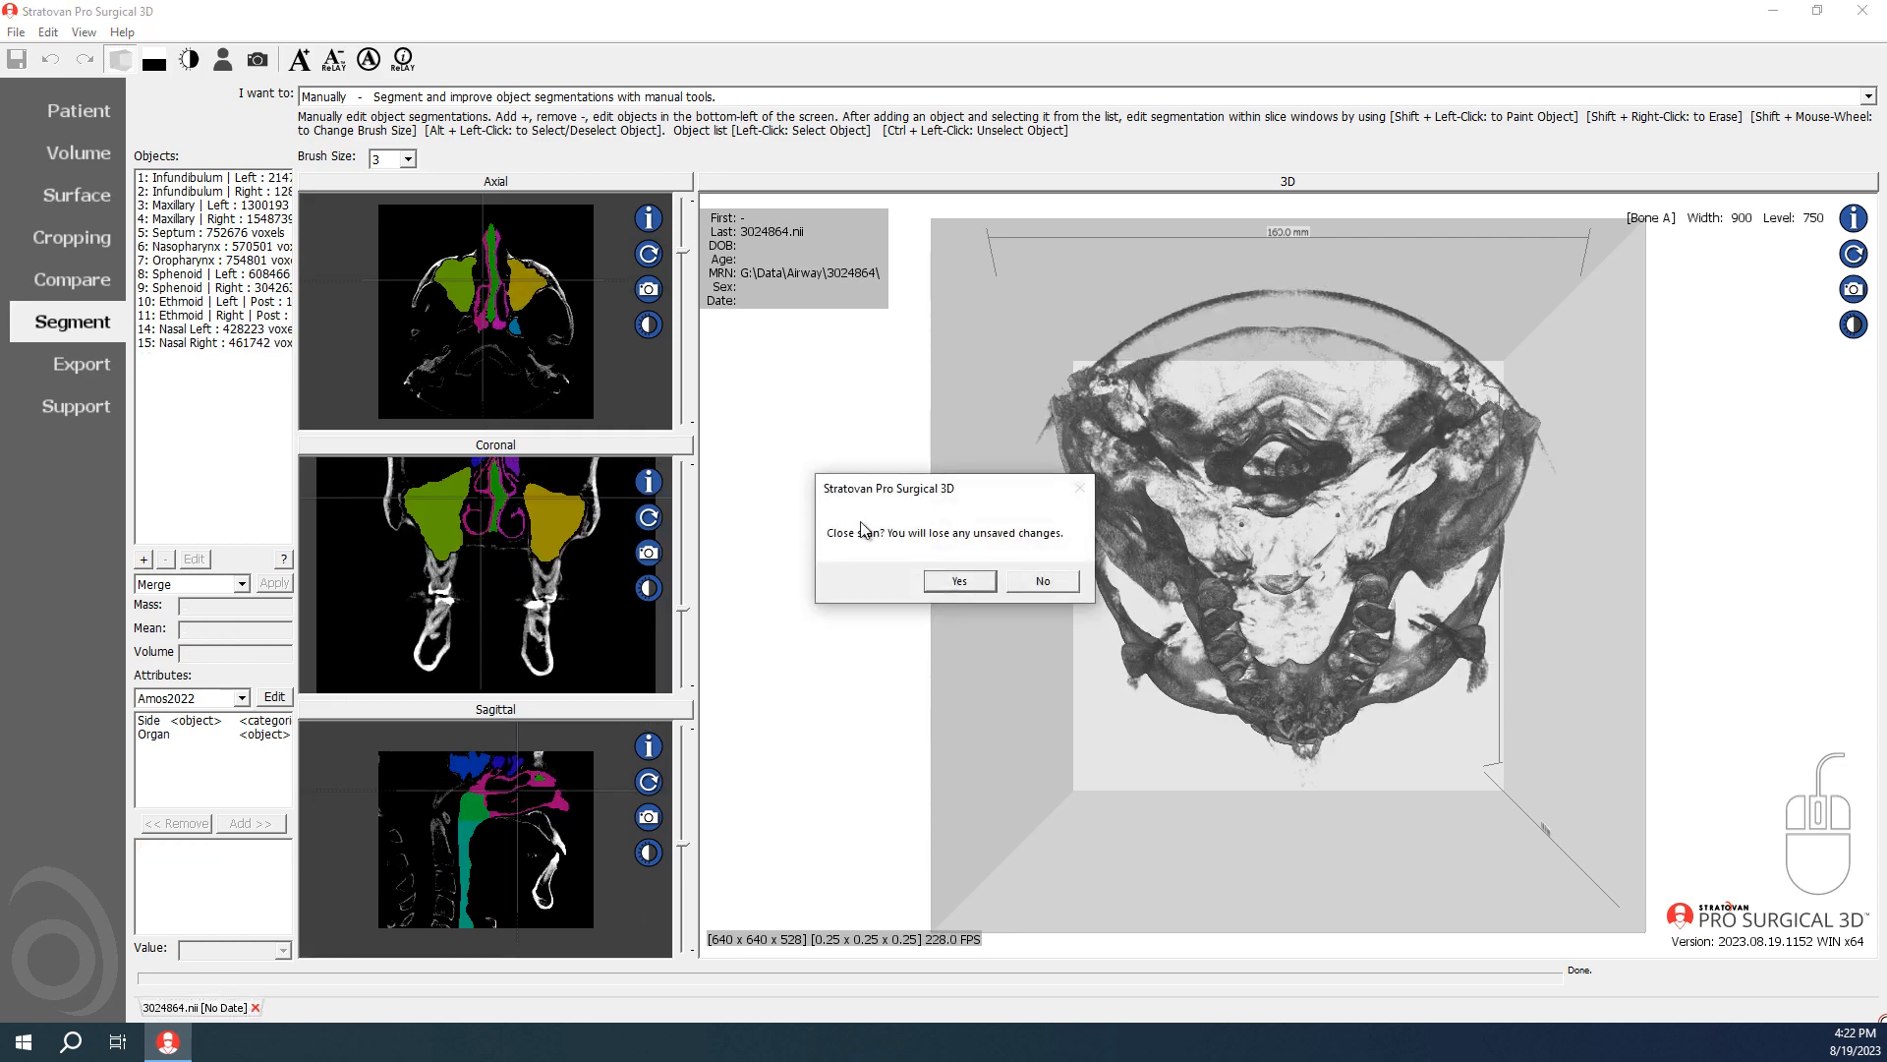
pyautogui.click(954, 581)
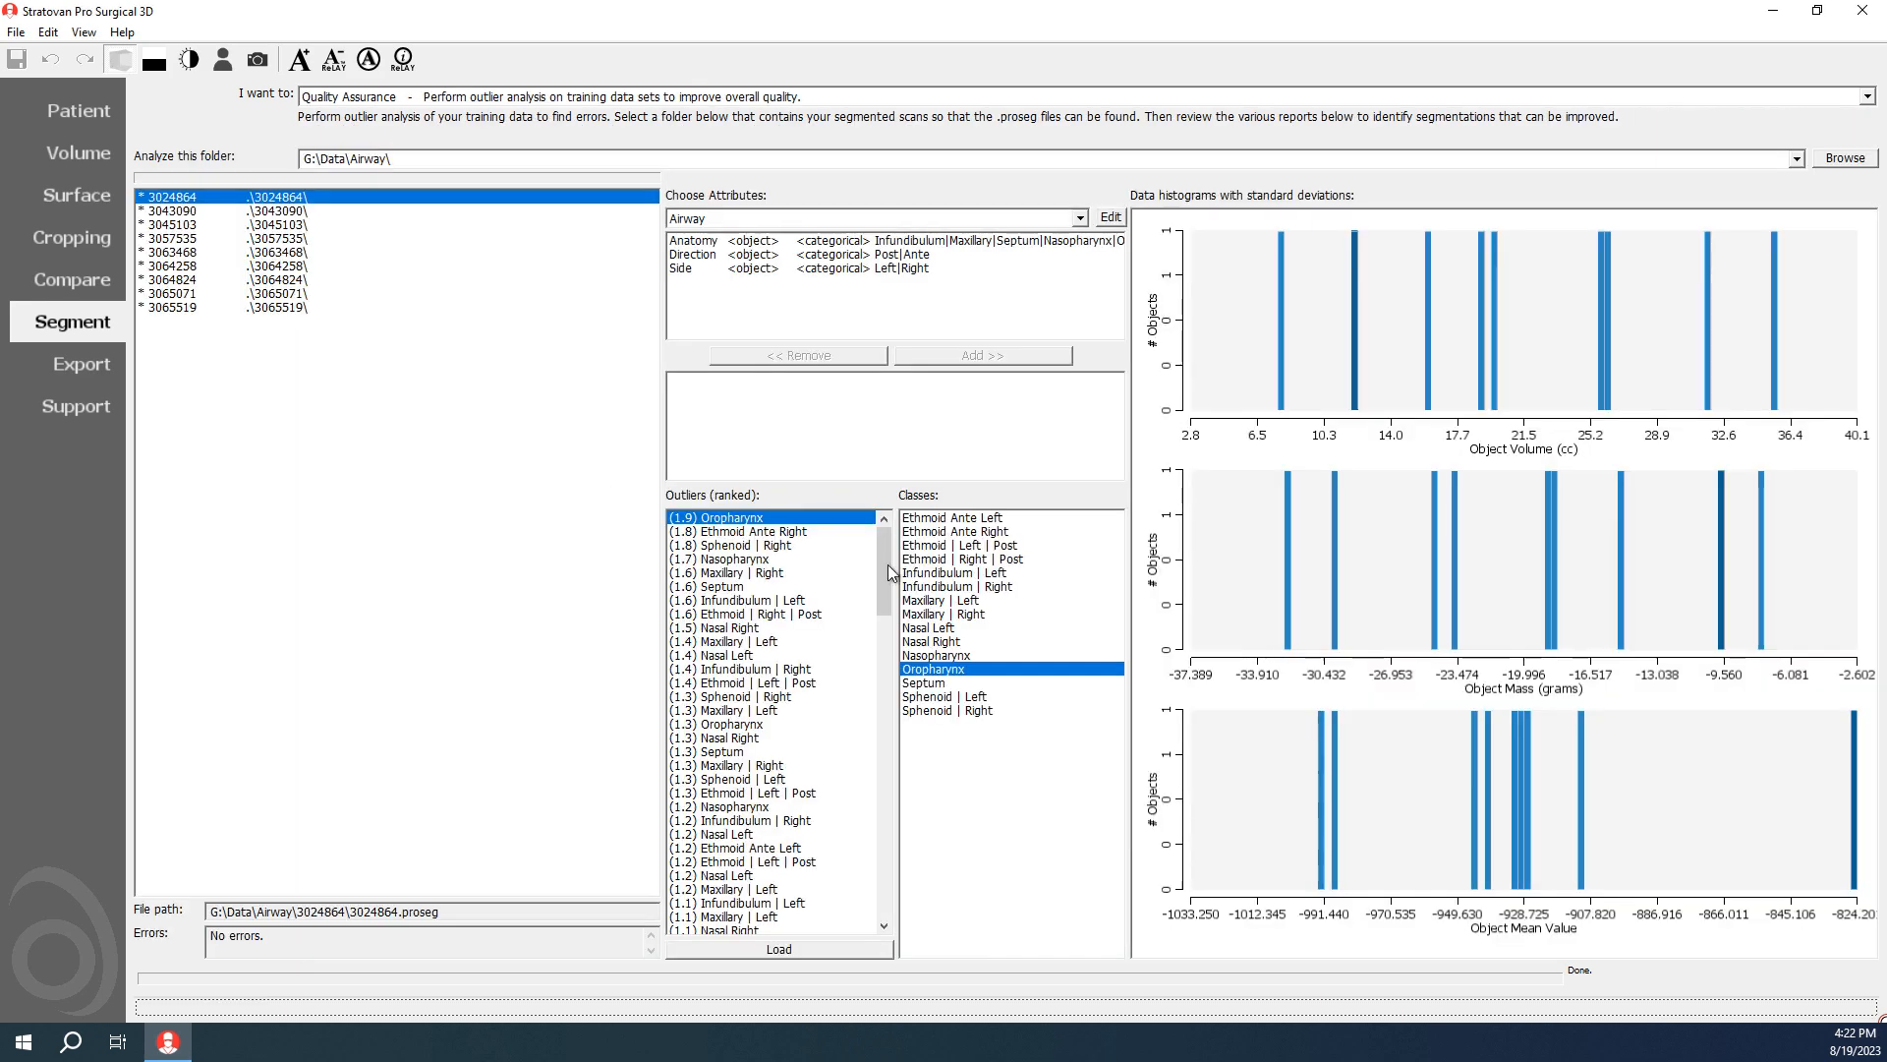
# Step: Return to Batch Operations and reload the scans by re-entering the folder path G:\Data\Airway\
pyautogui.click(414, 98)
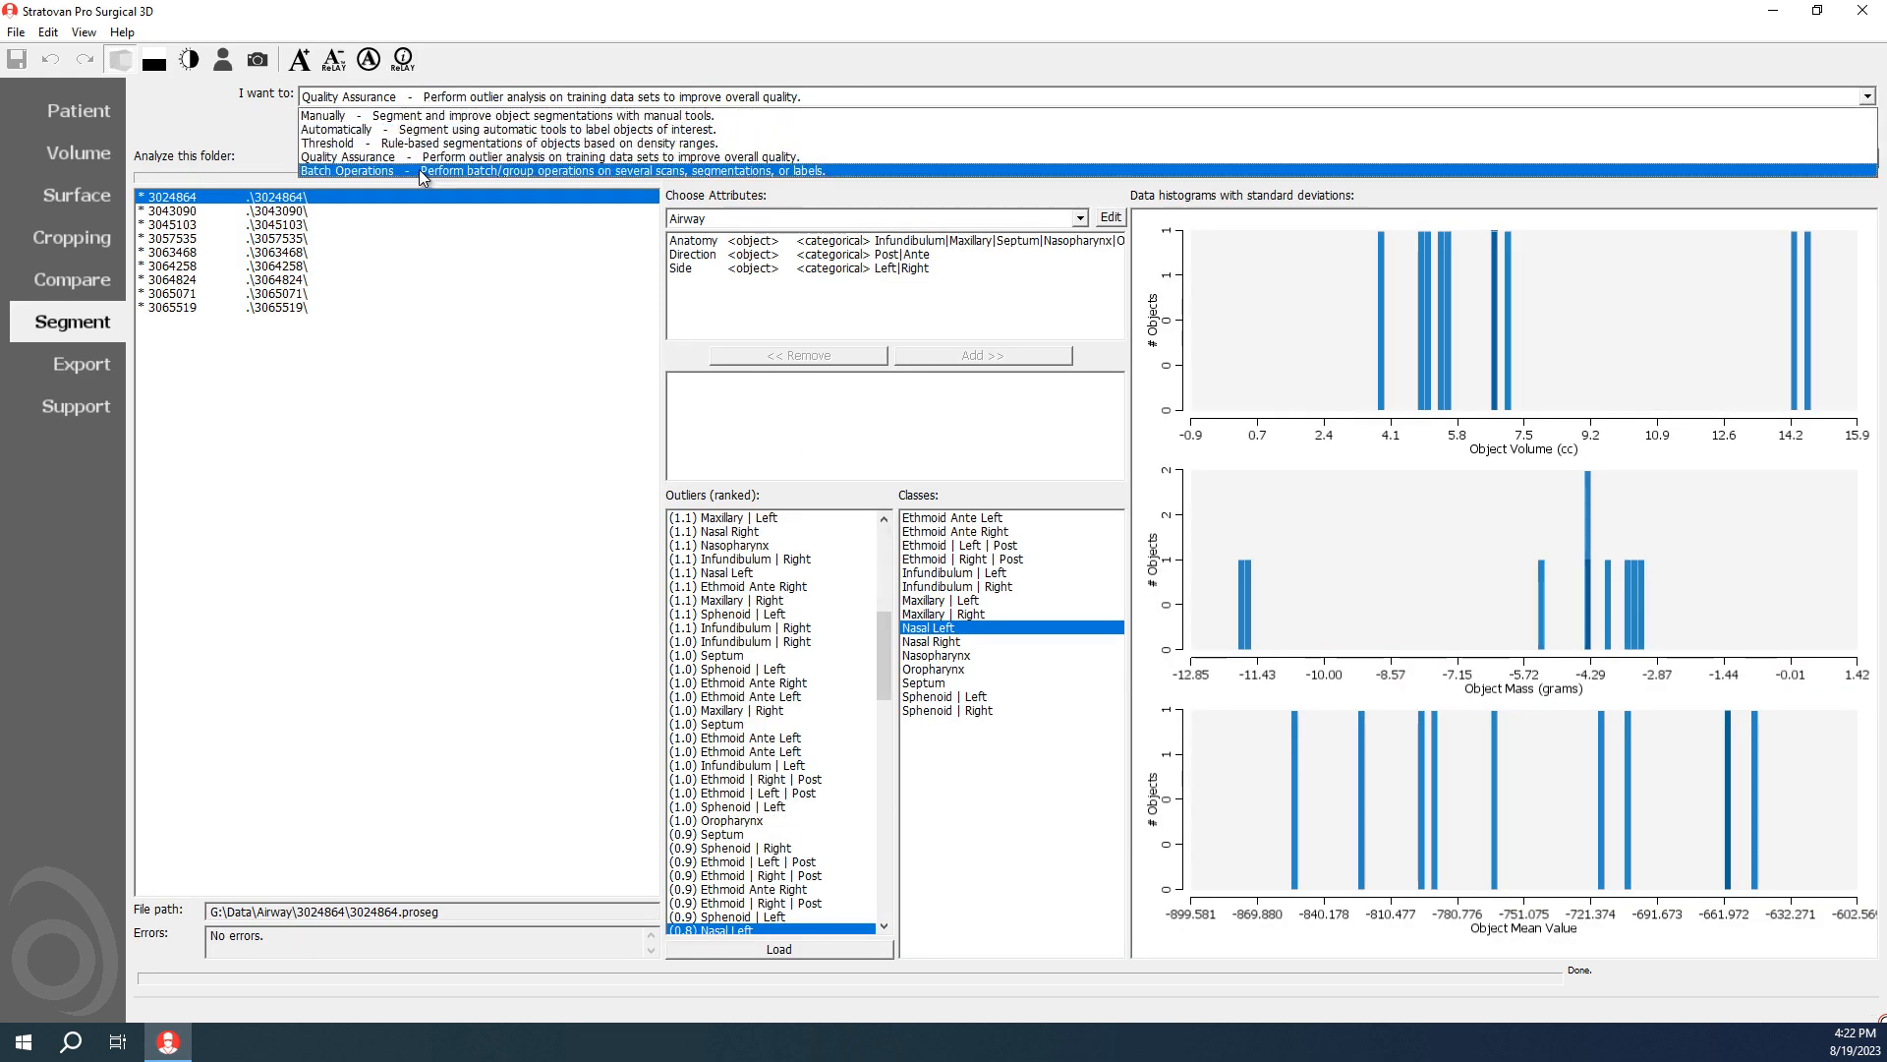
pyautogui.click(422, 171)
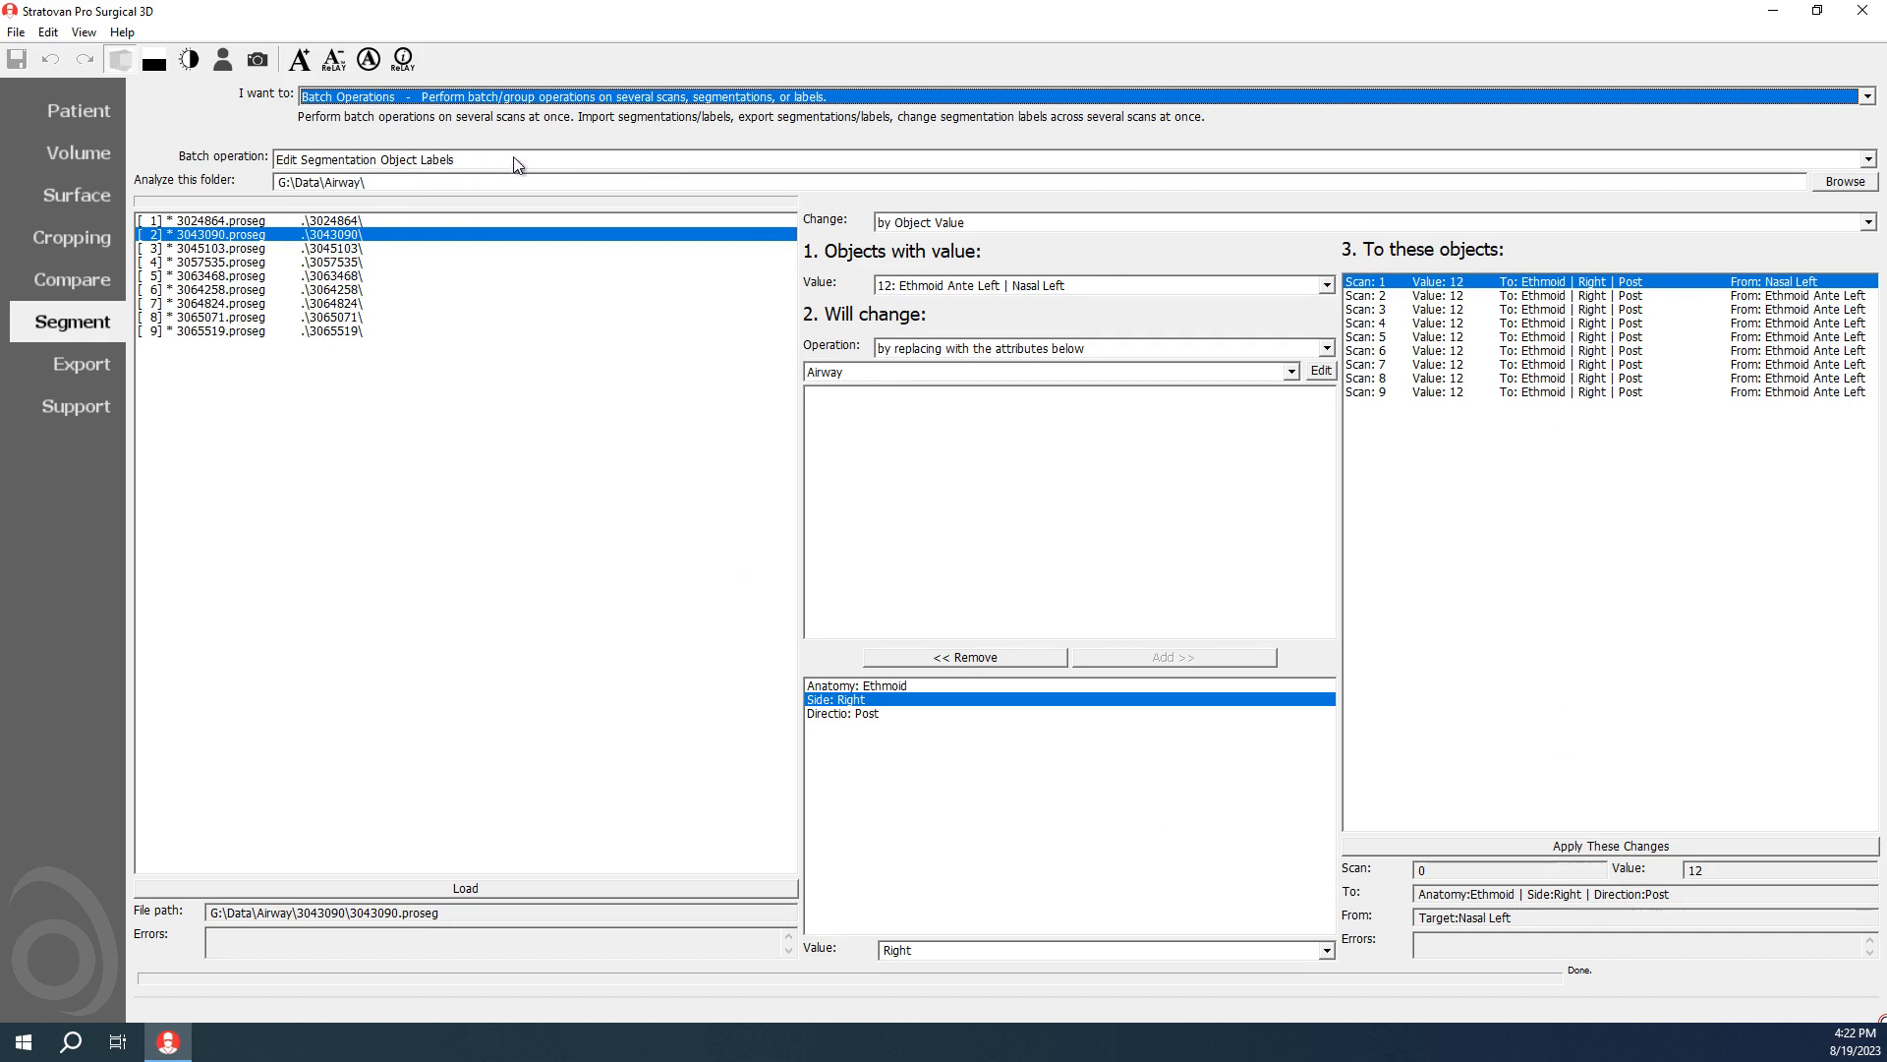
pyautogui.click(388, 185)
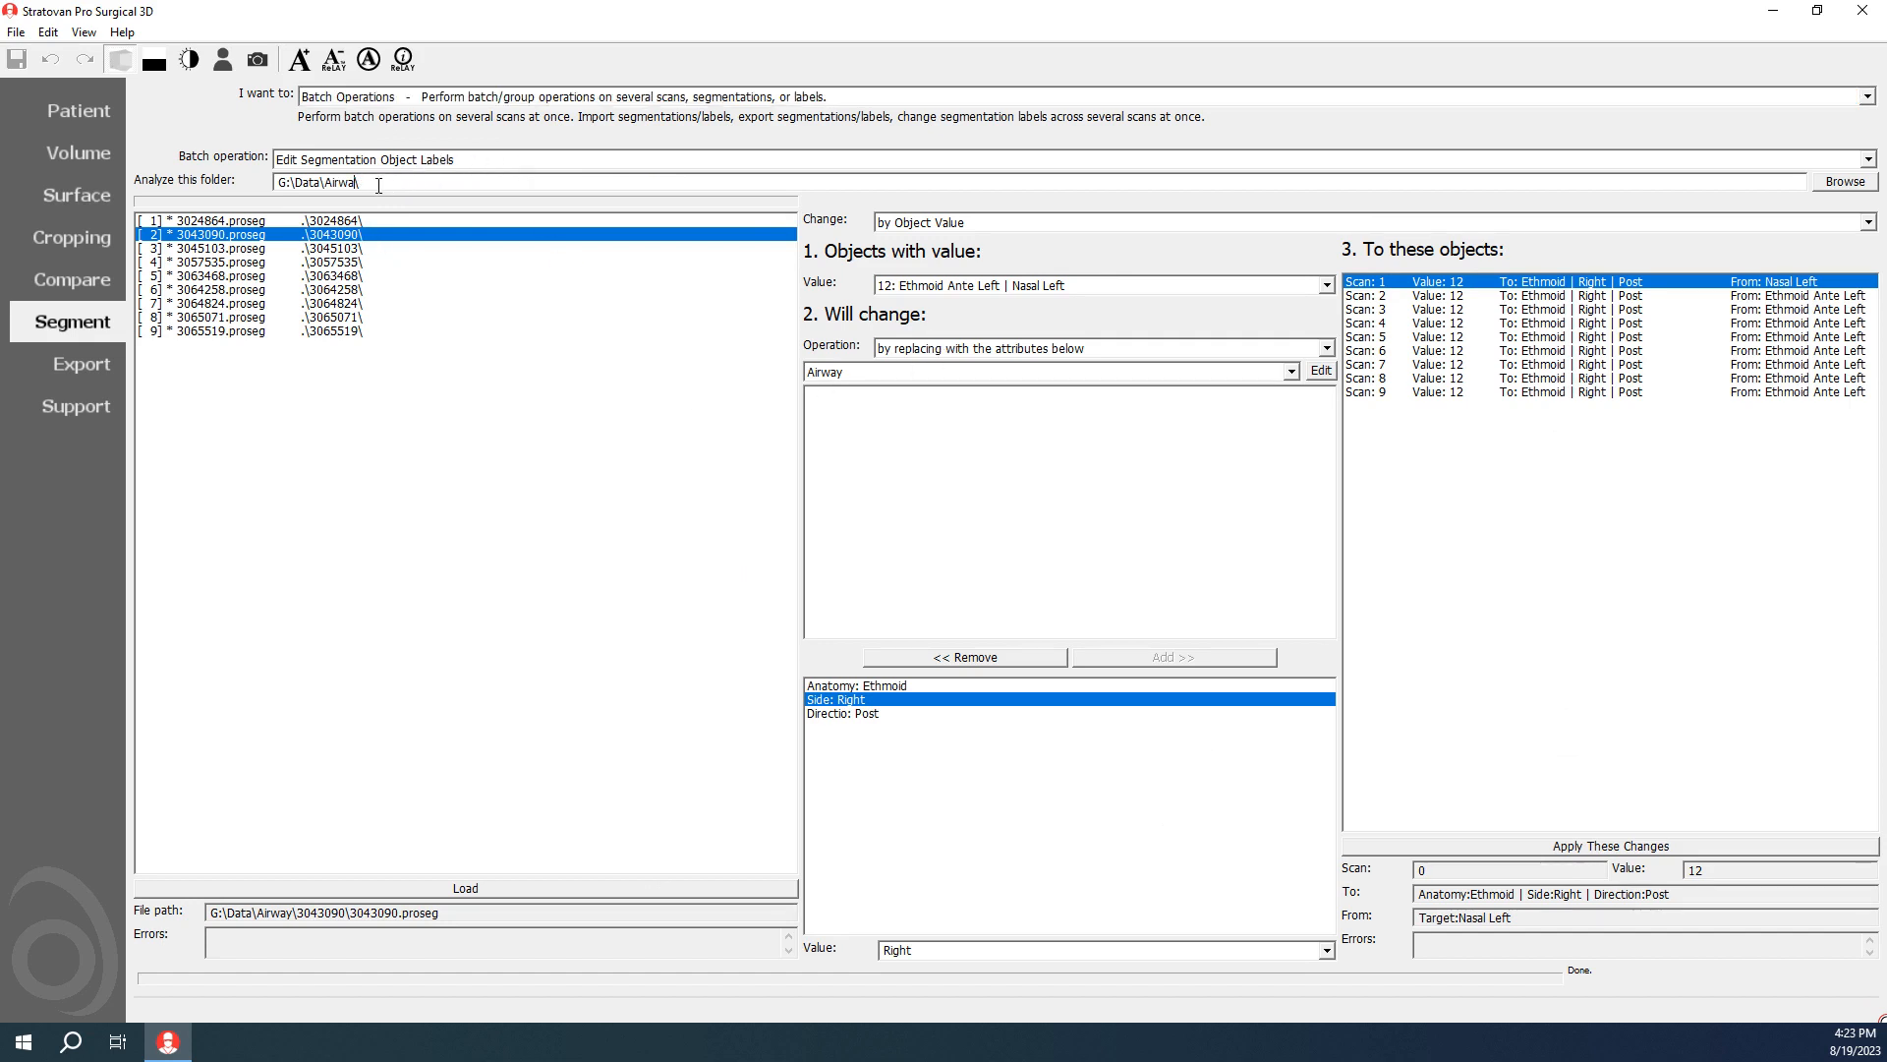
pyautogui.press('Return')
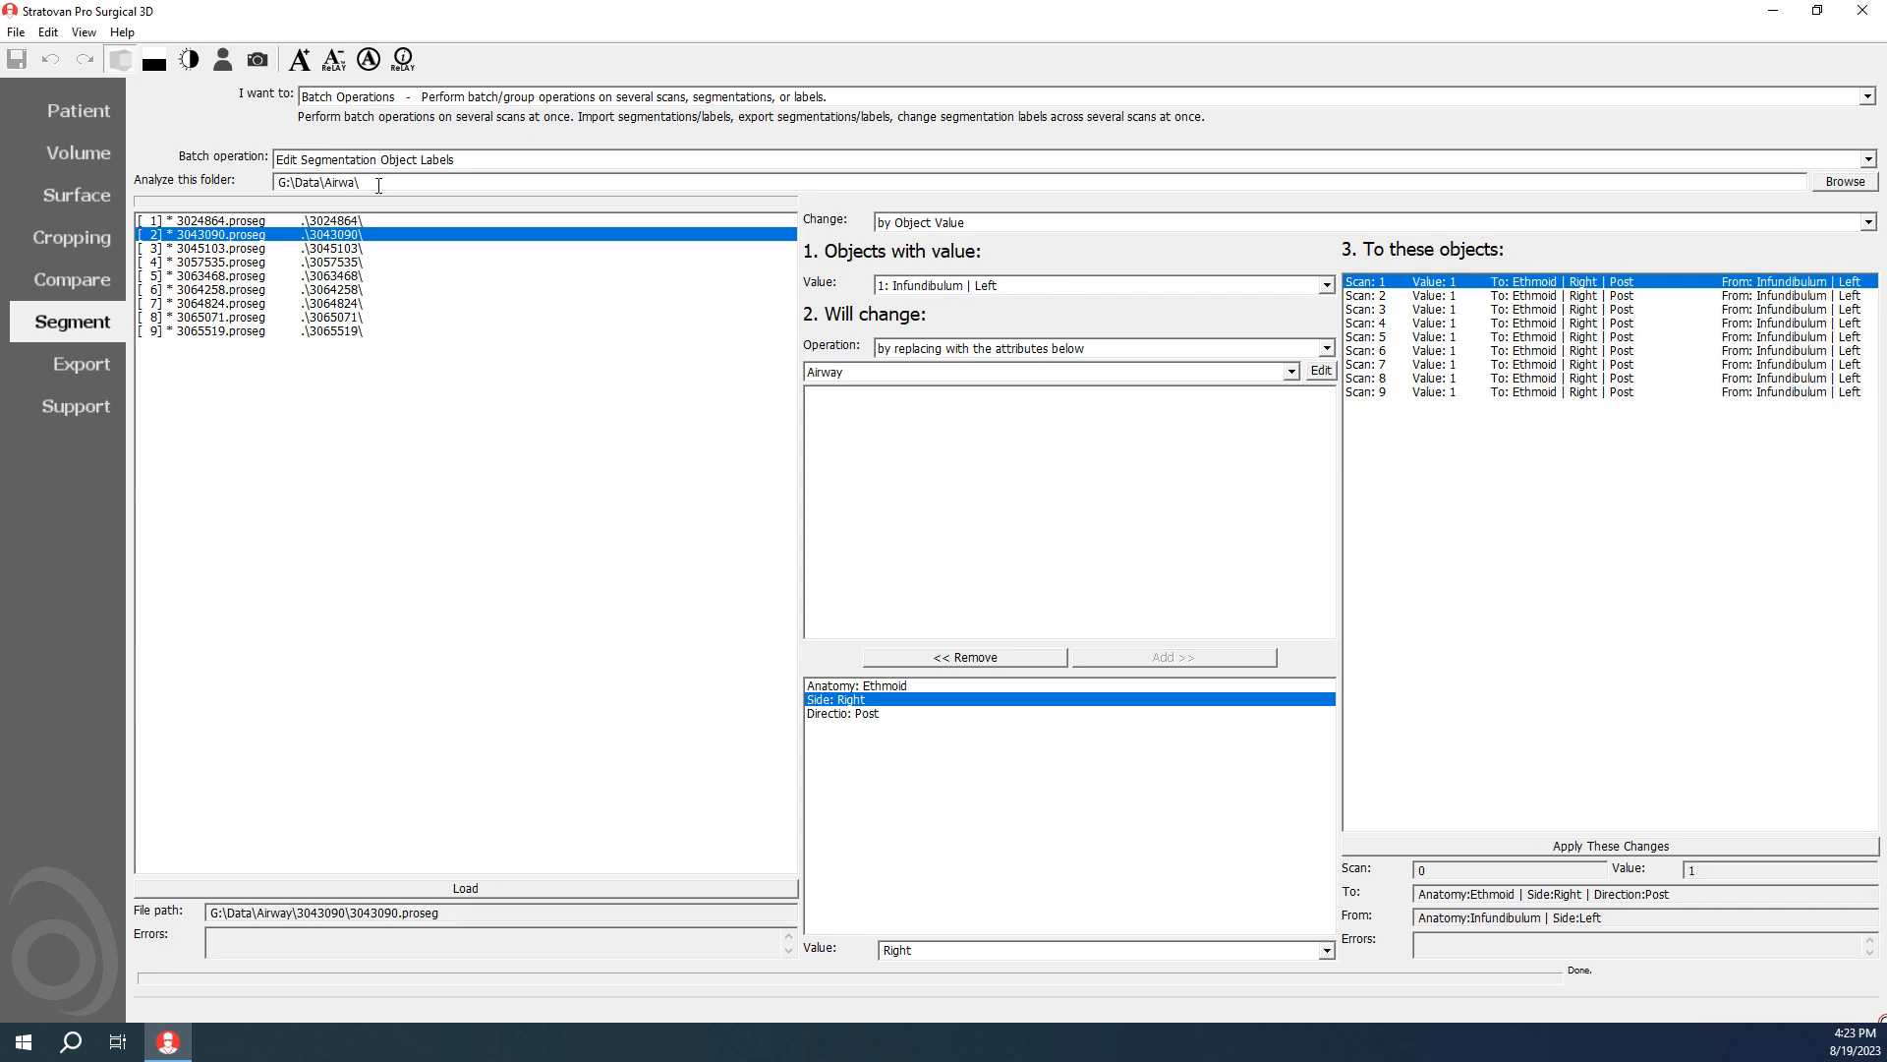
pyautogui.write('y')
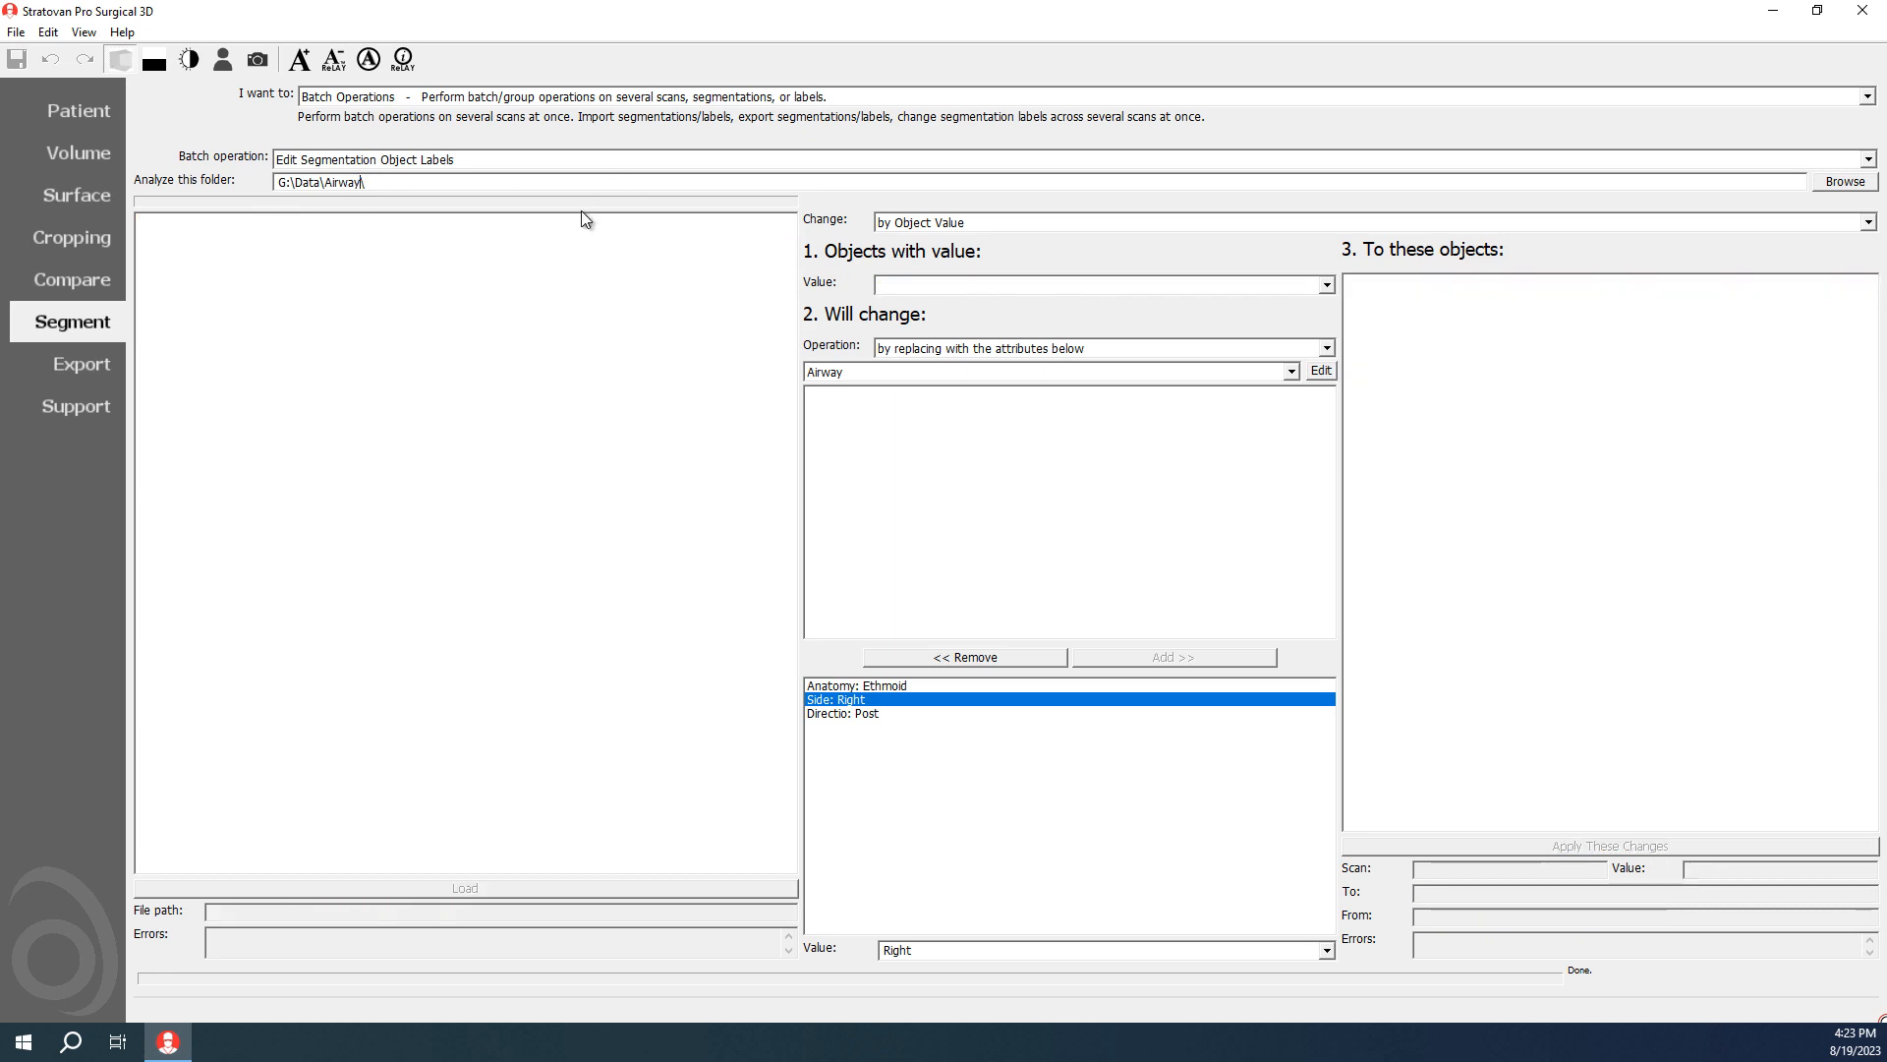
# Step: Choose value 12: Ethmoid Ante Left as the objects for the batch label change
pyautogui.click(971, 287)
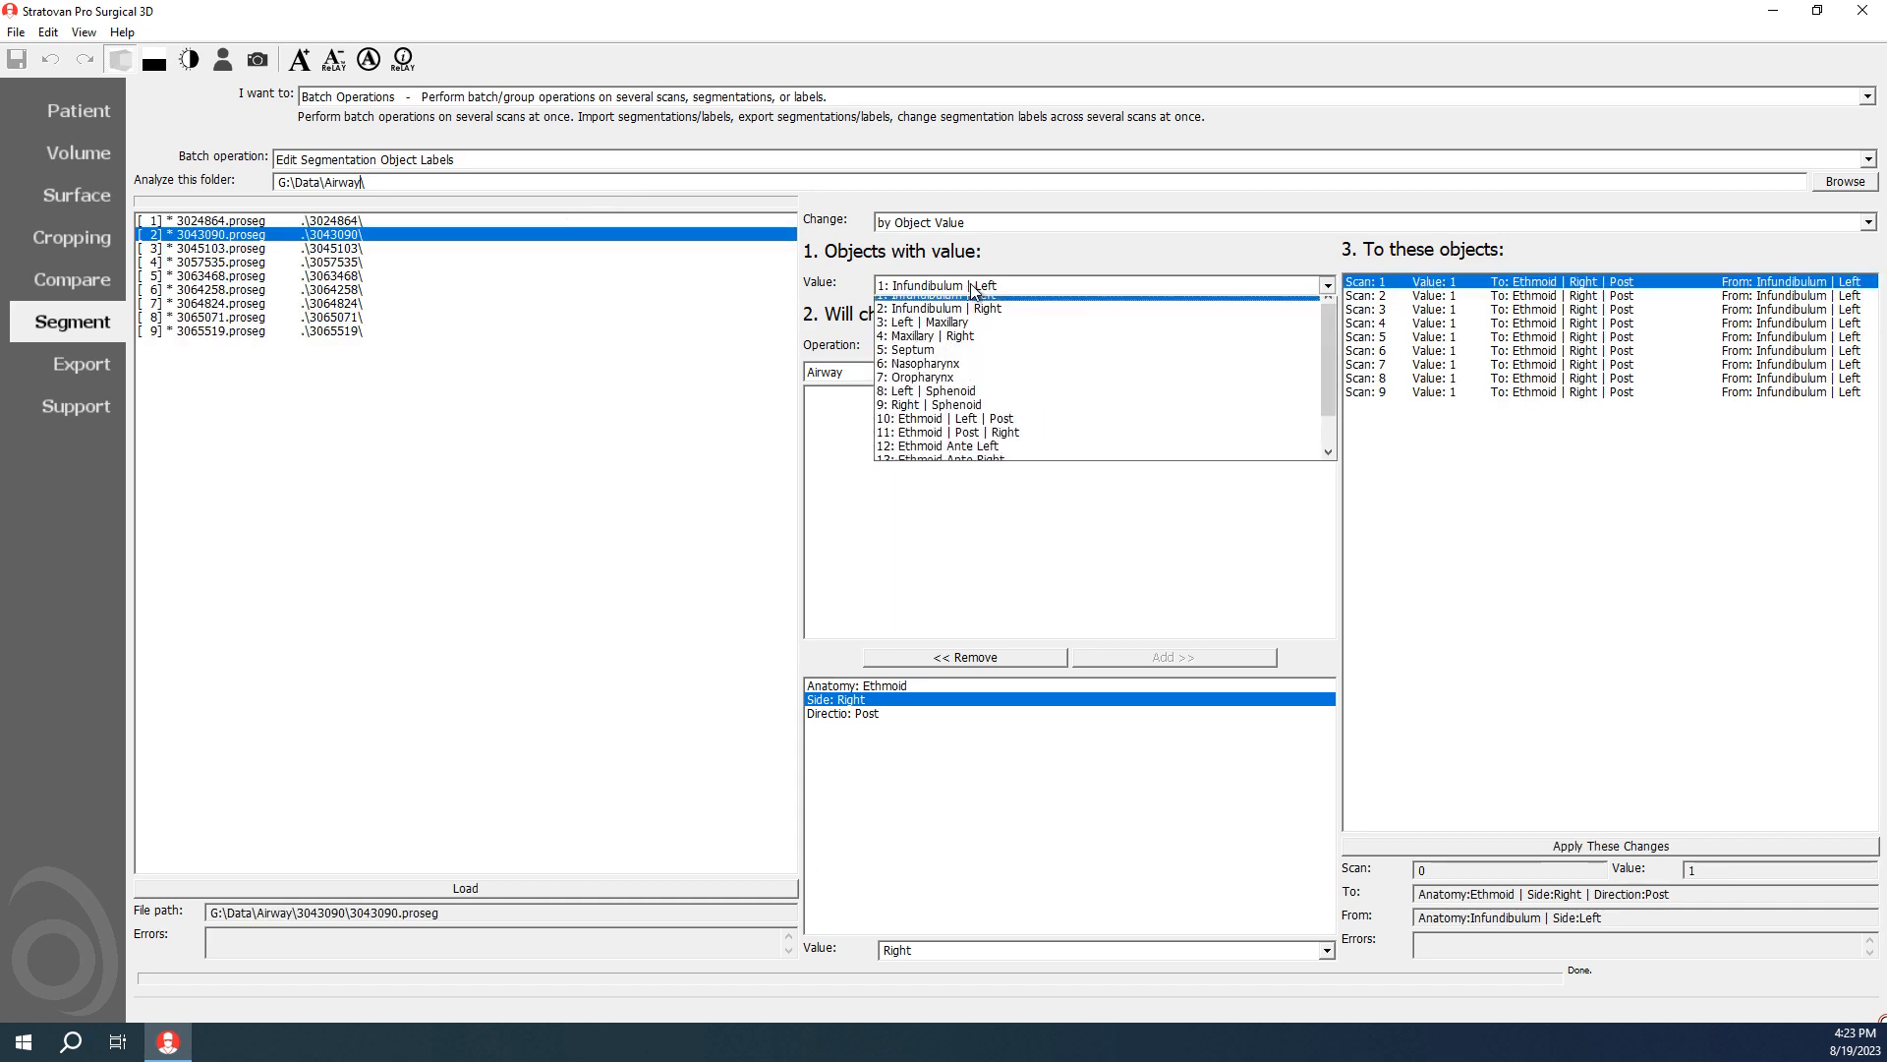
pyautogui.scroll(-1, 1007, 354)
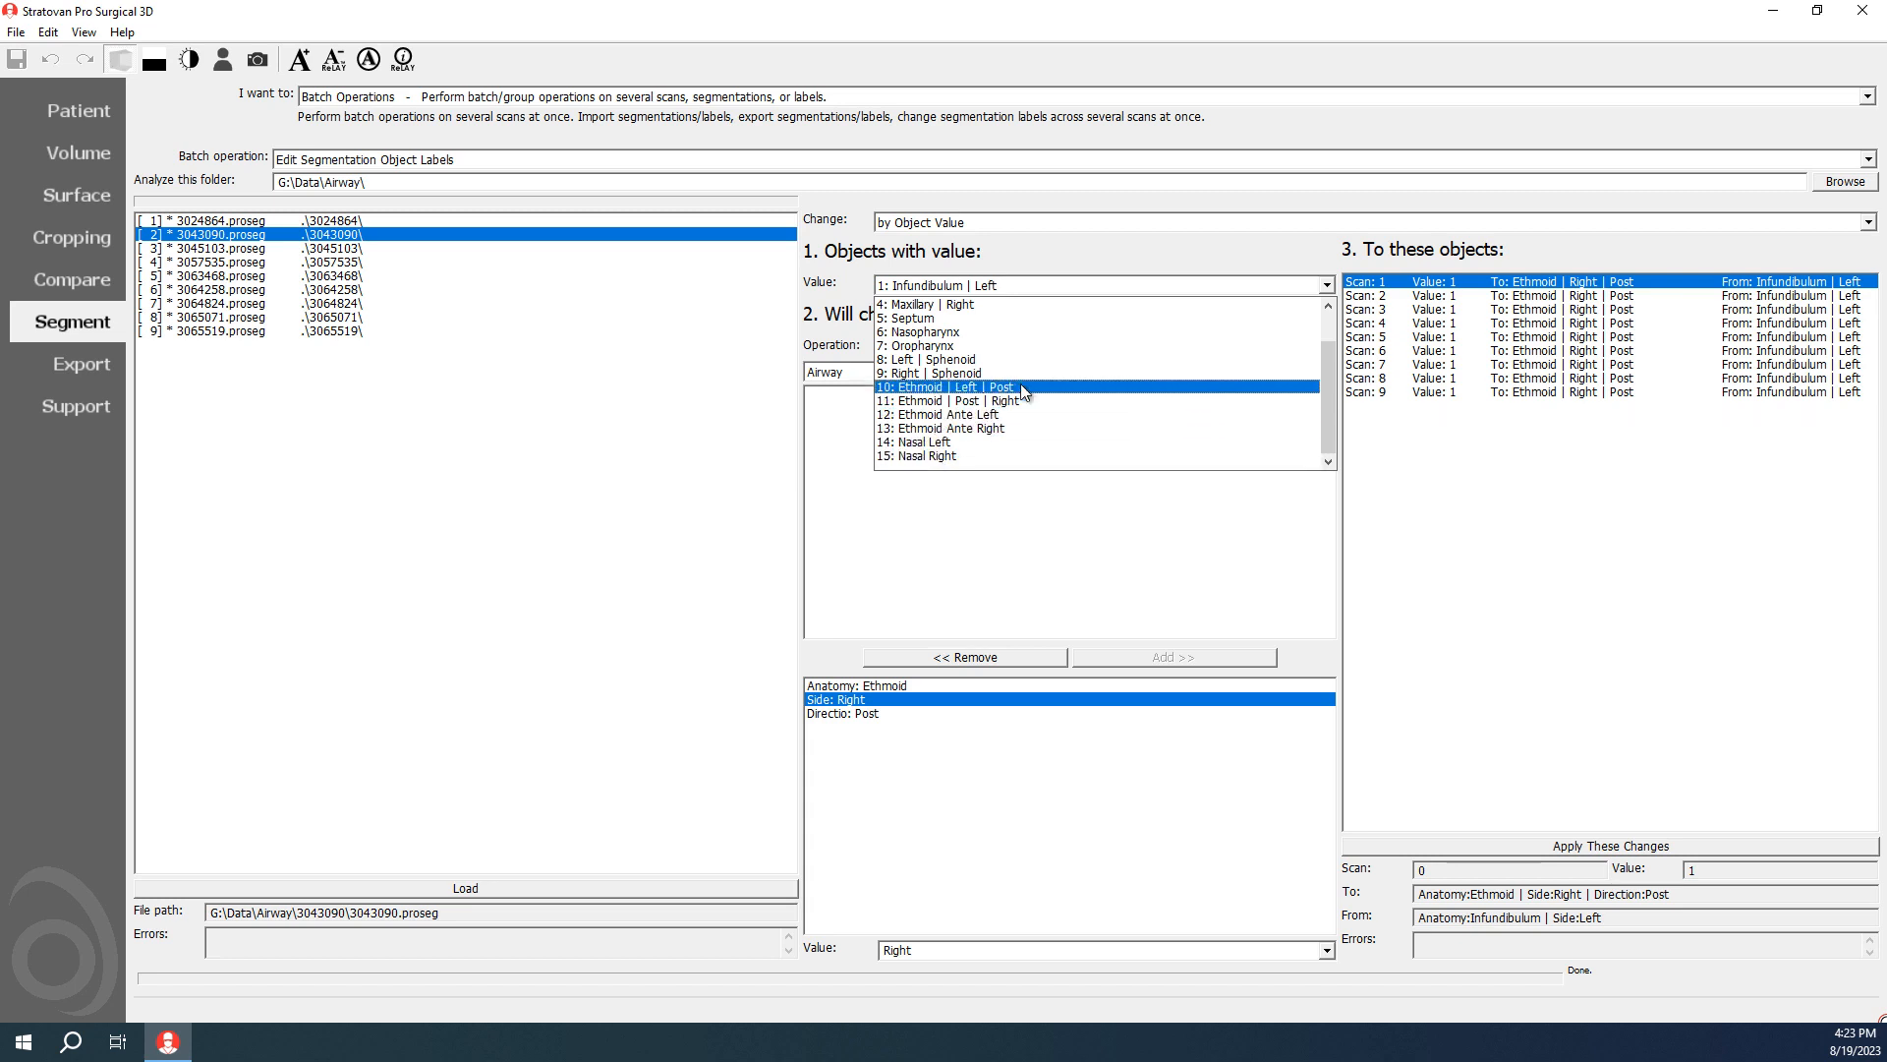
pyautogui.click(961, 414)
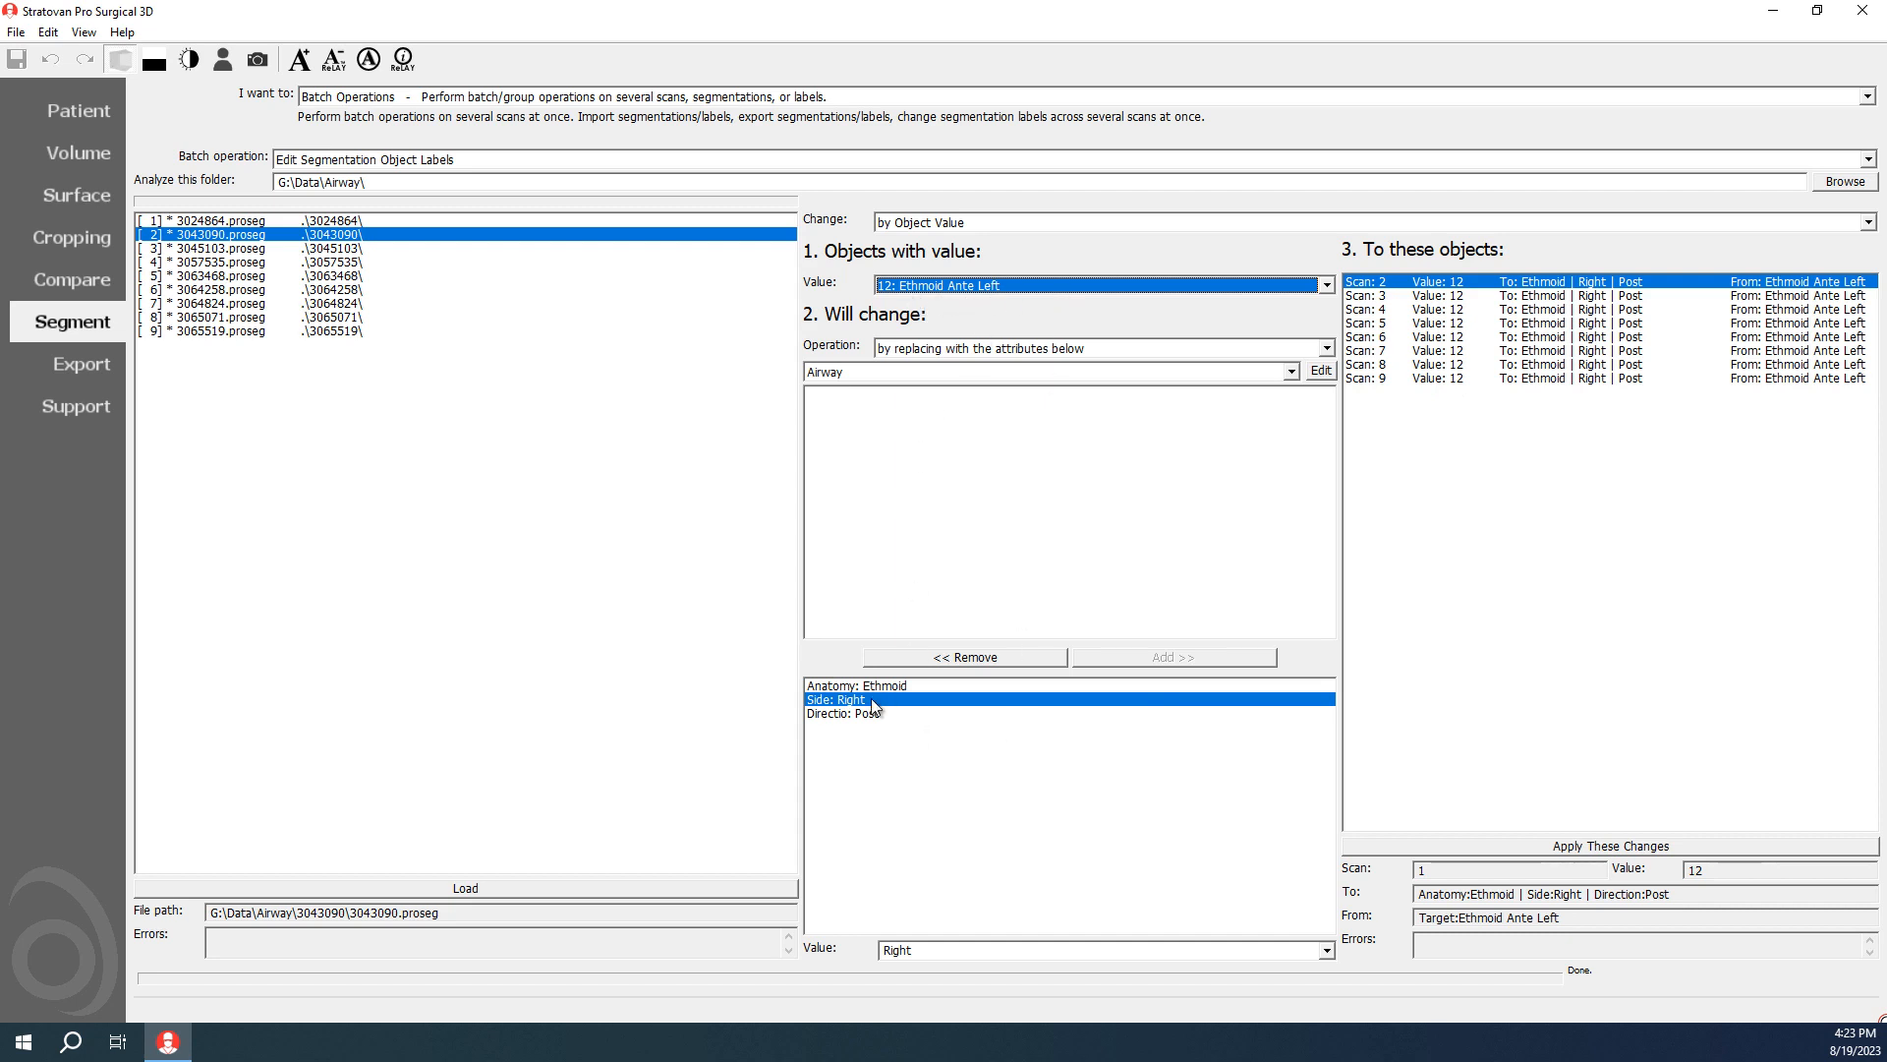
# Step: Set the replacement attributes to Side Left and Direction Ante, and apply them to the value 12 Ethmoid Ante Left objects
pyautogui.click(1327, 950)
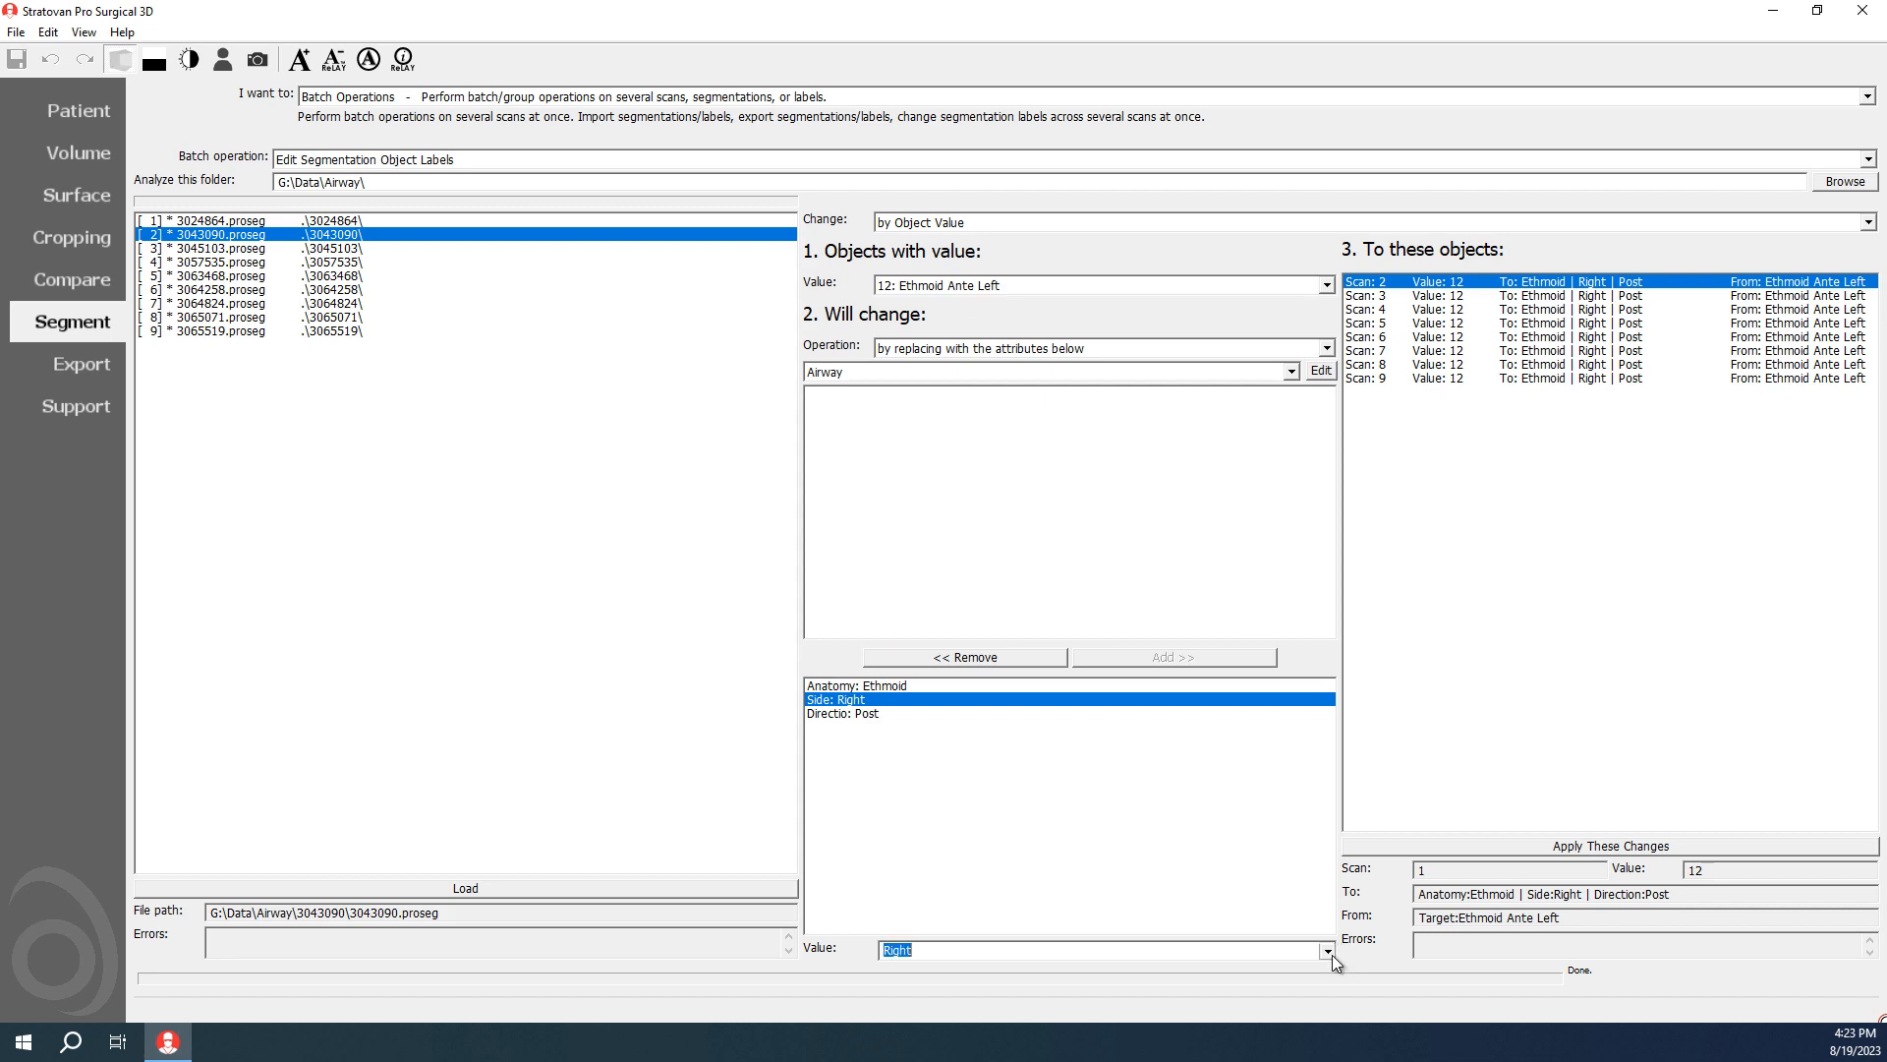
pyautogui.click(924, 982)
pyautogui.click(865, 713)
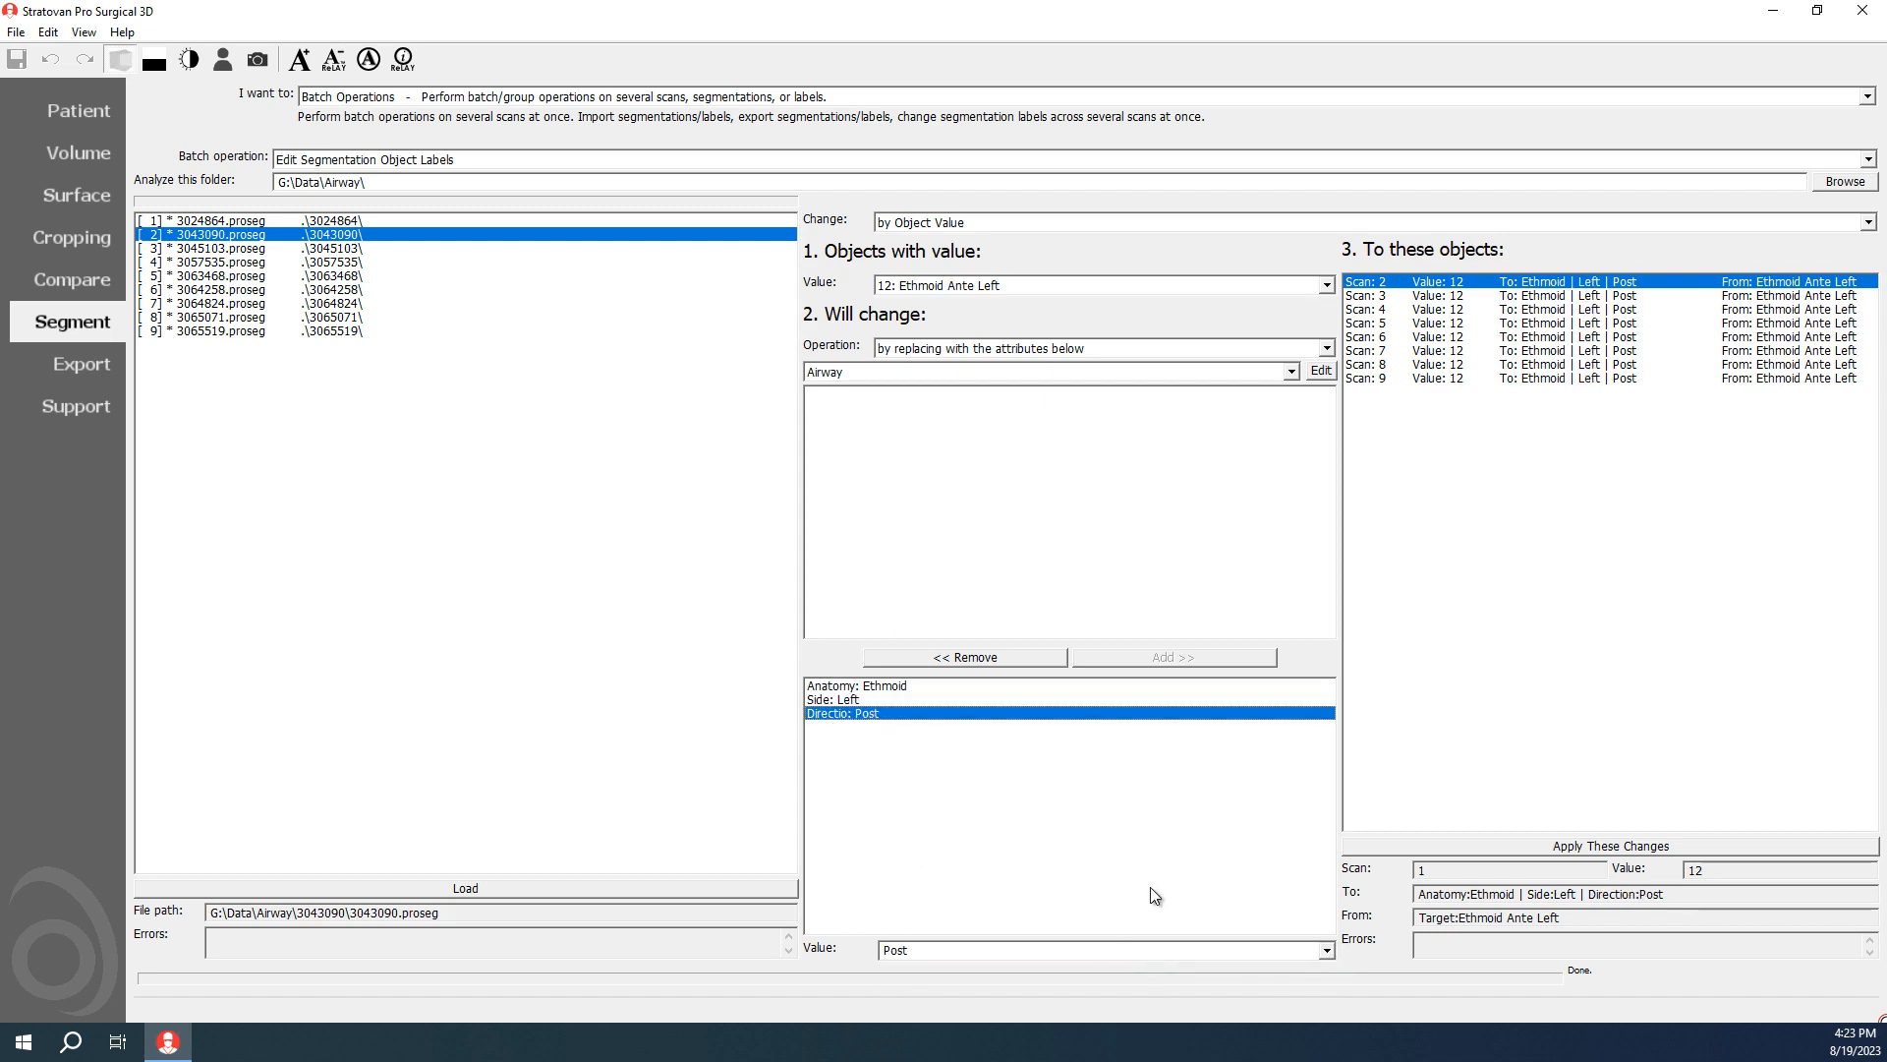
pyautogui.click(1326, 950)
pyautogui.click(1152, 981)
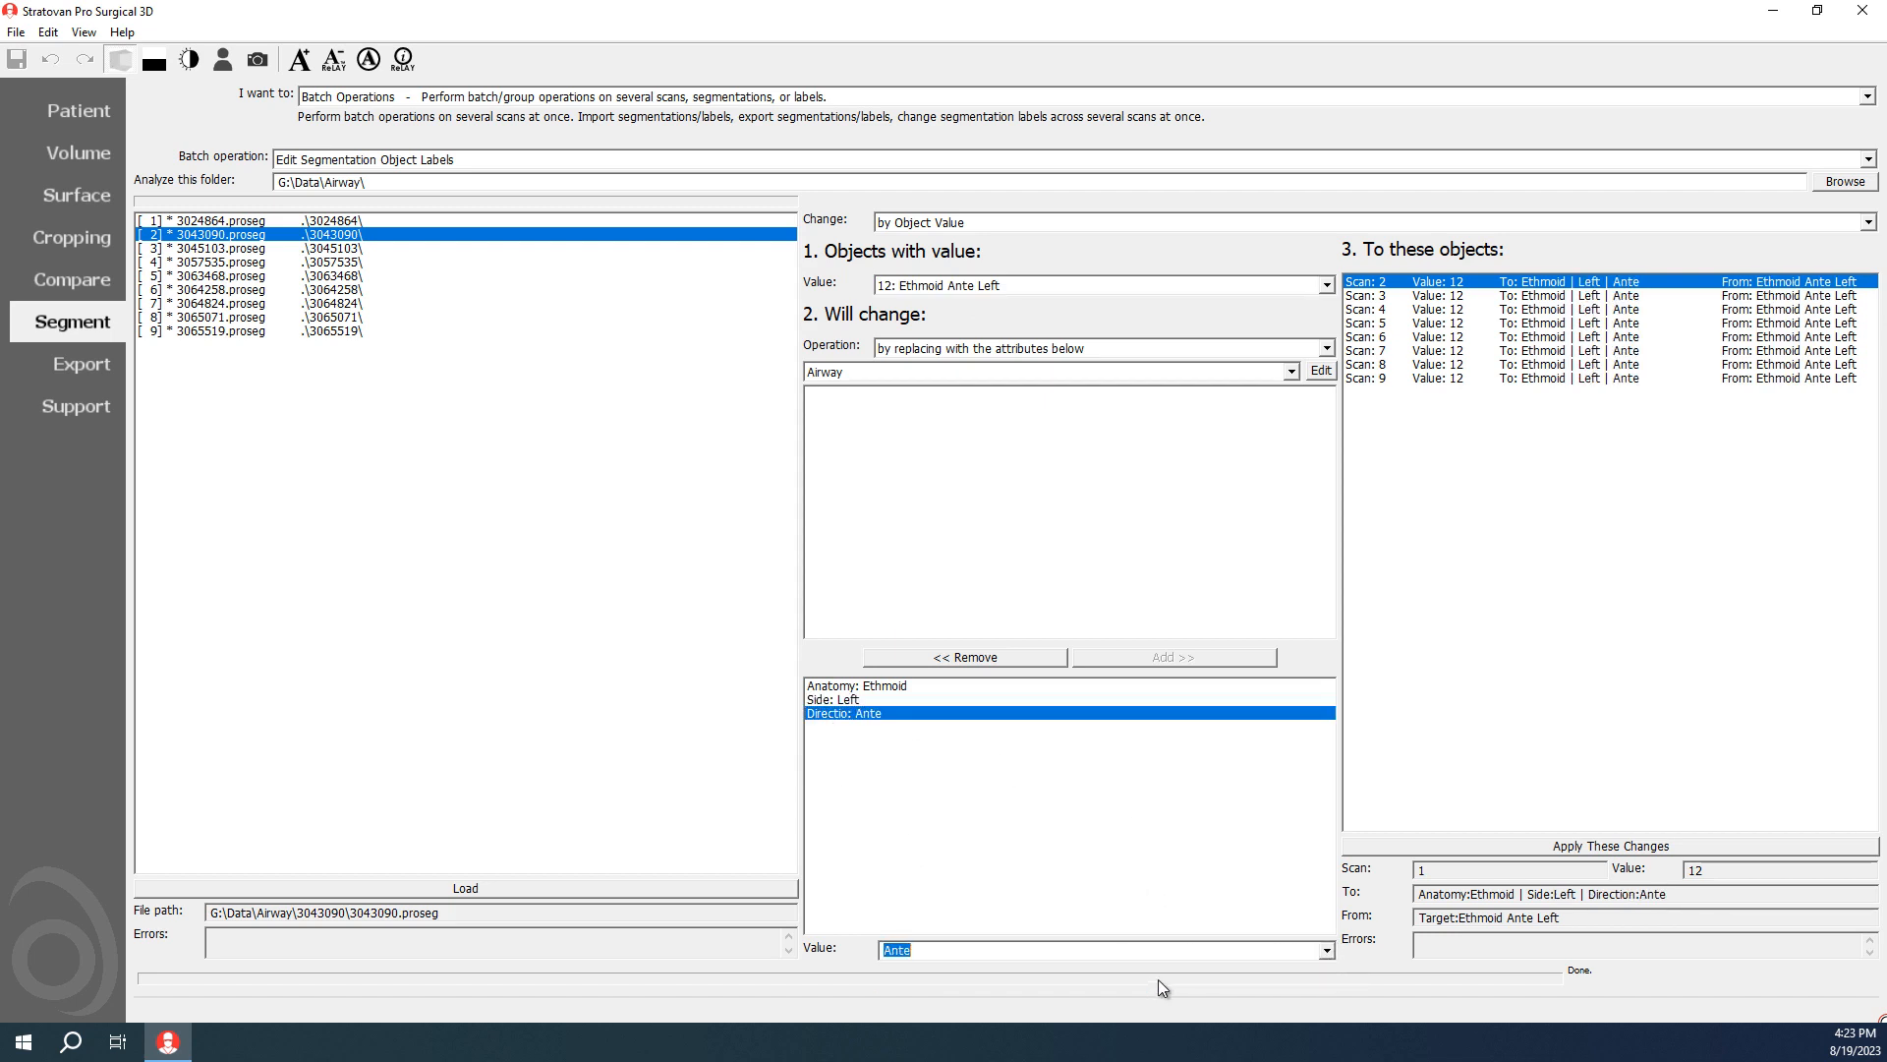
pyautogui.click(1390, 845)
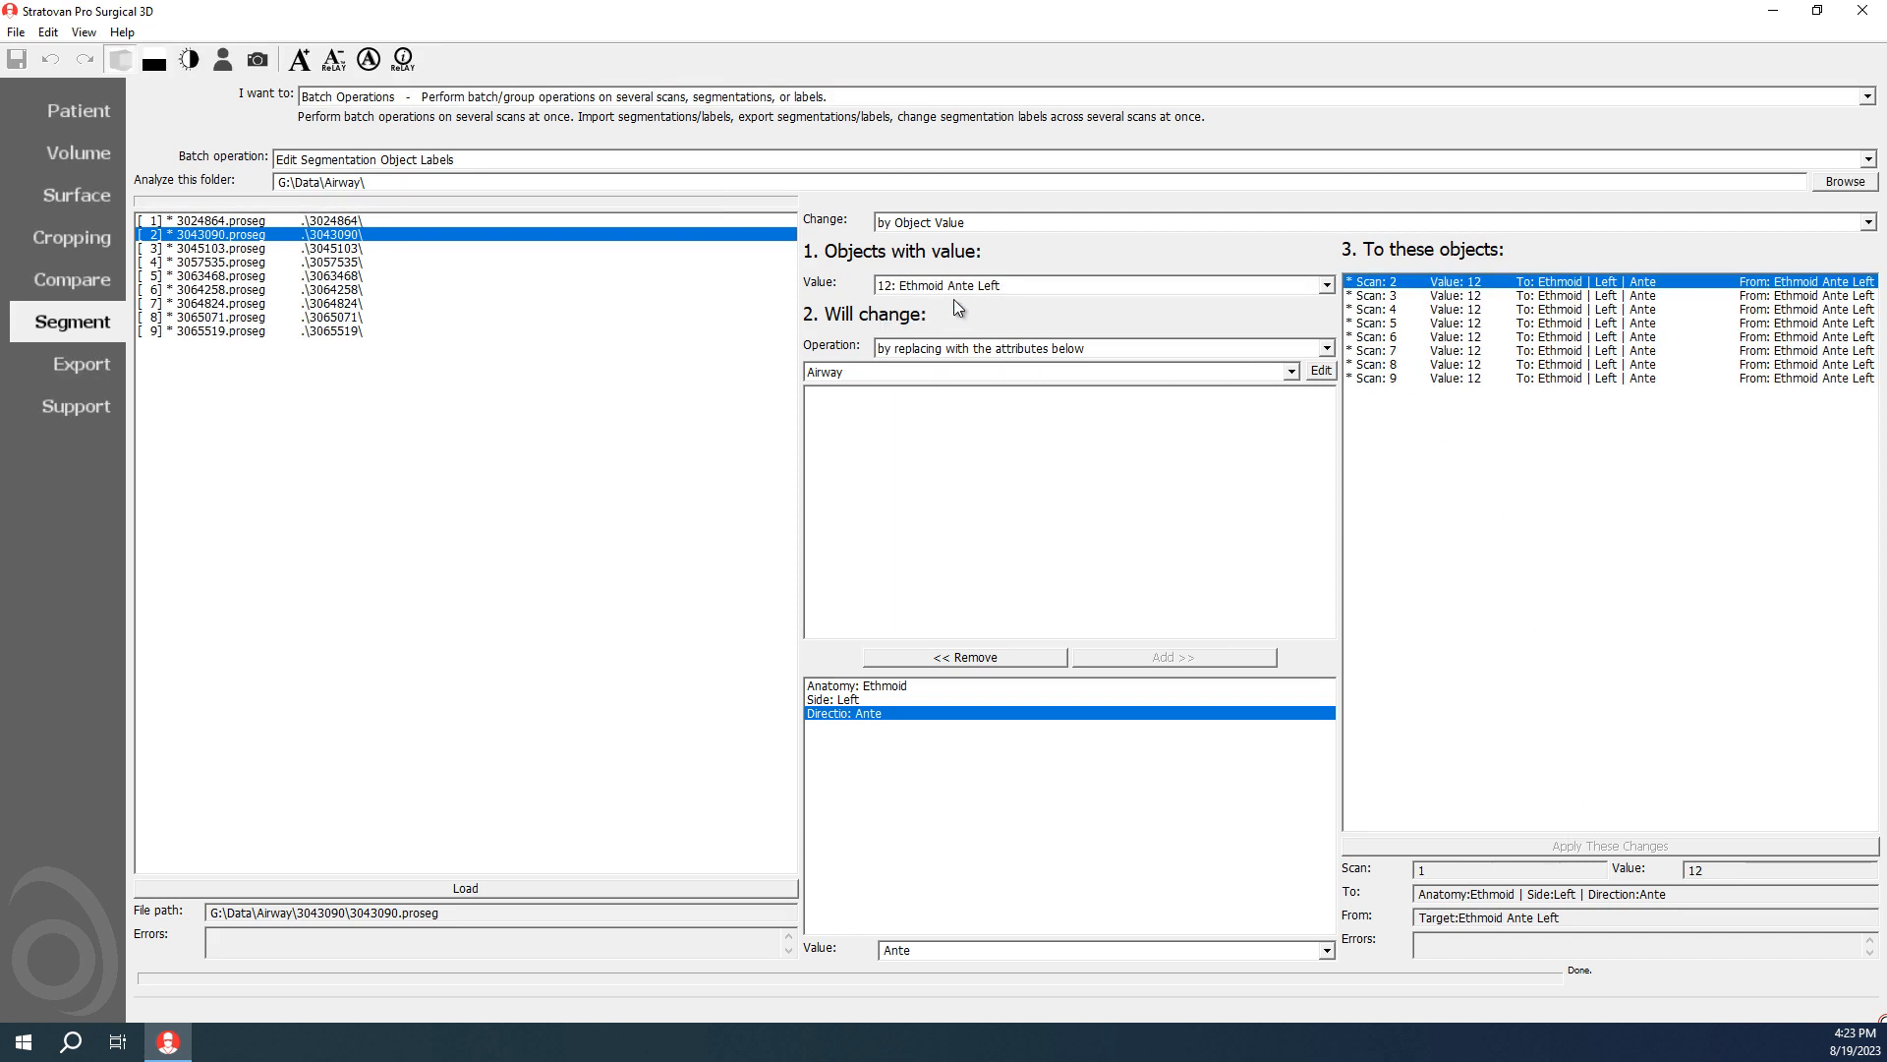
# Step: Choose the value 13: Ethmoid Ante Right objects, set the Side attribute to Right, and apply the label change
pyautogui.click(990, 287)
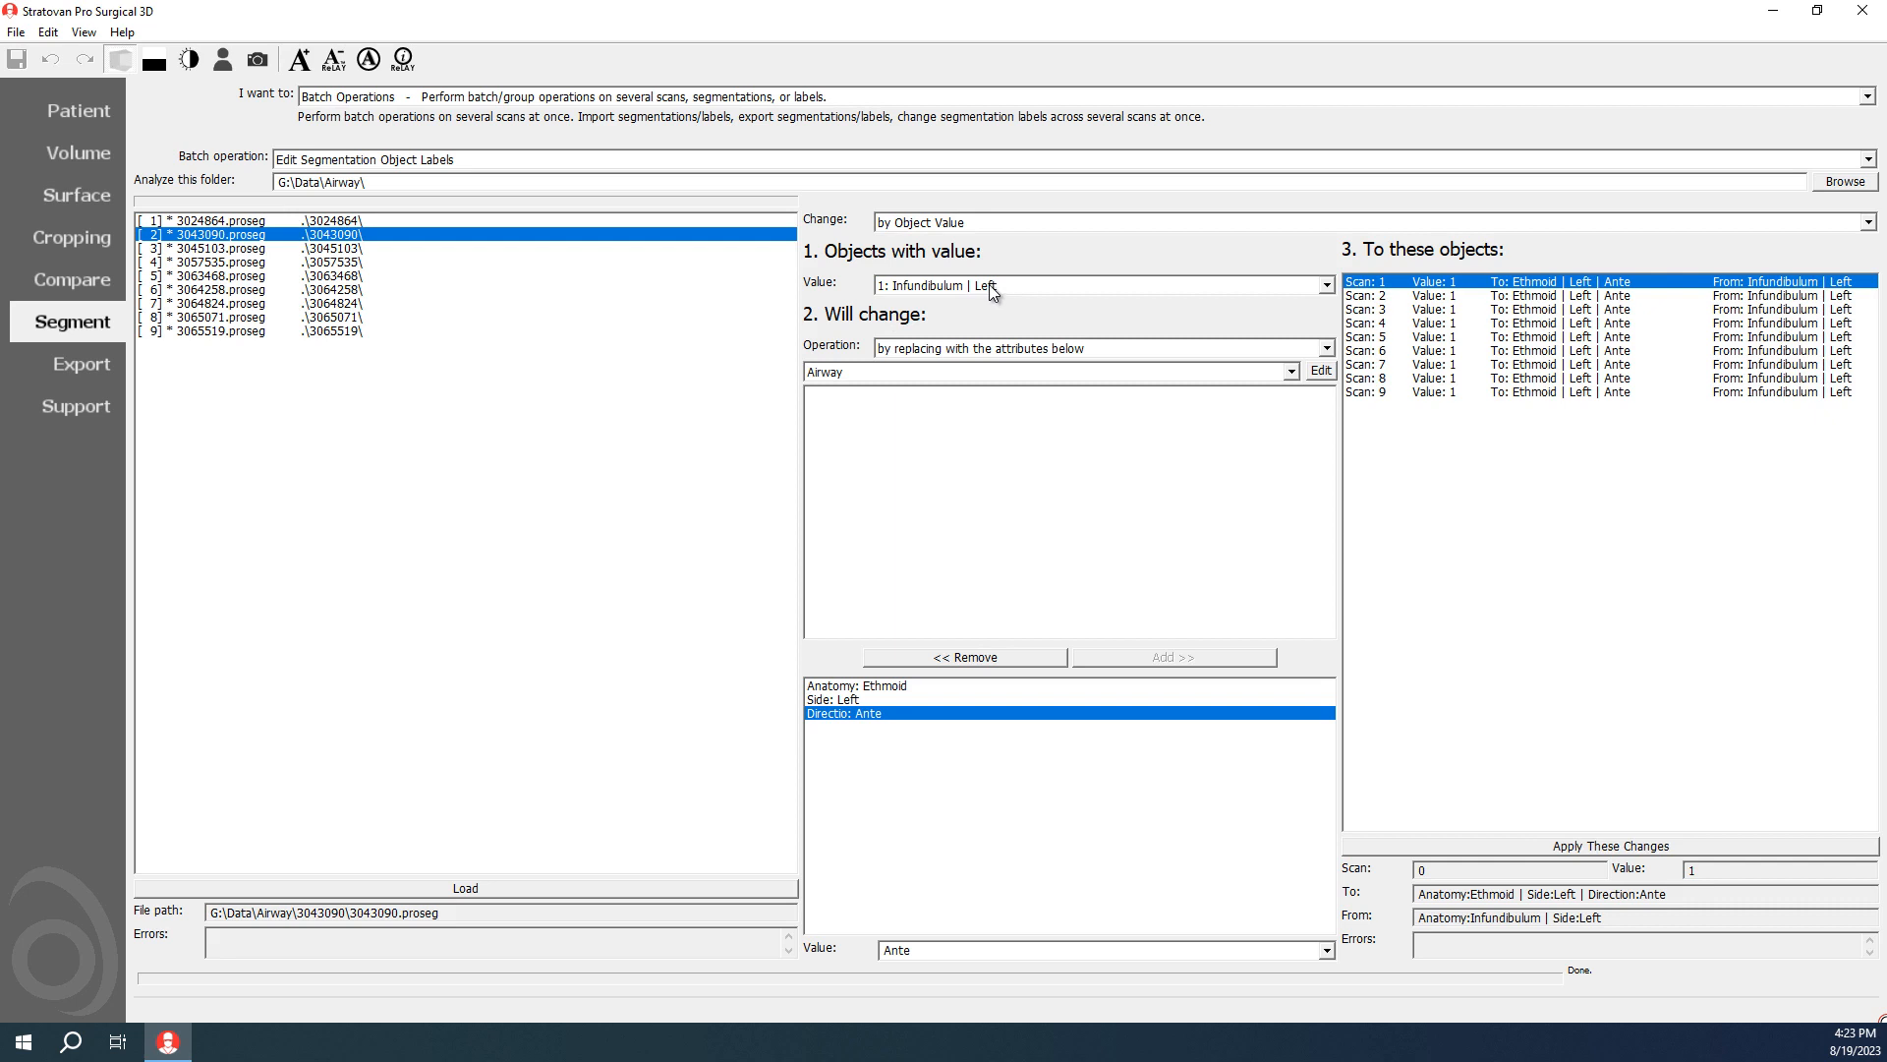
pyautogui.click(993, 287)
pyautogui.scroll(-1, 998, 373)
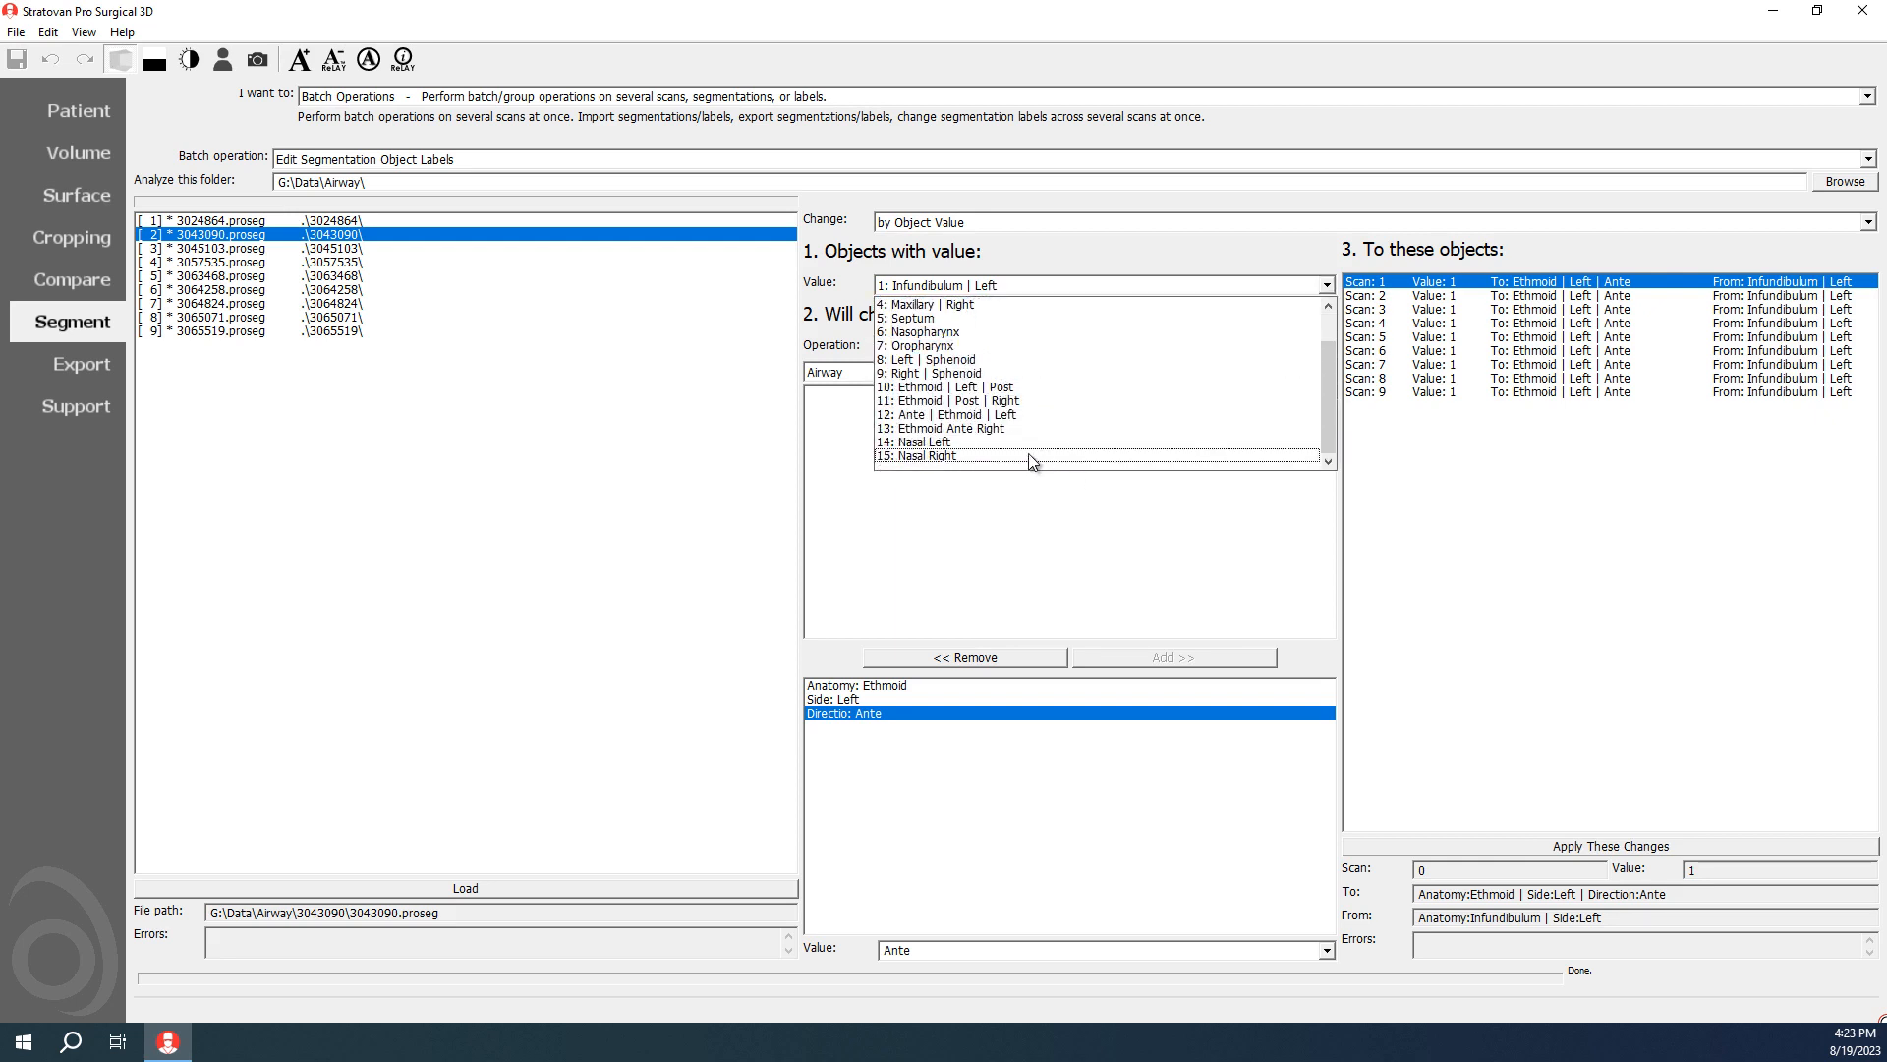
pyautogui.click(981, 428)
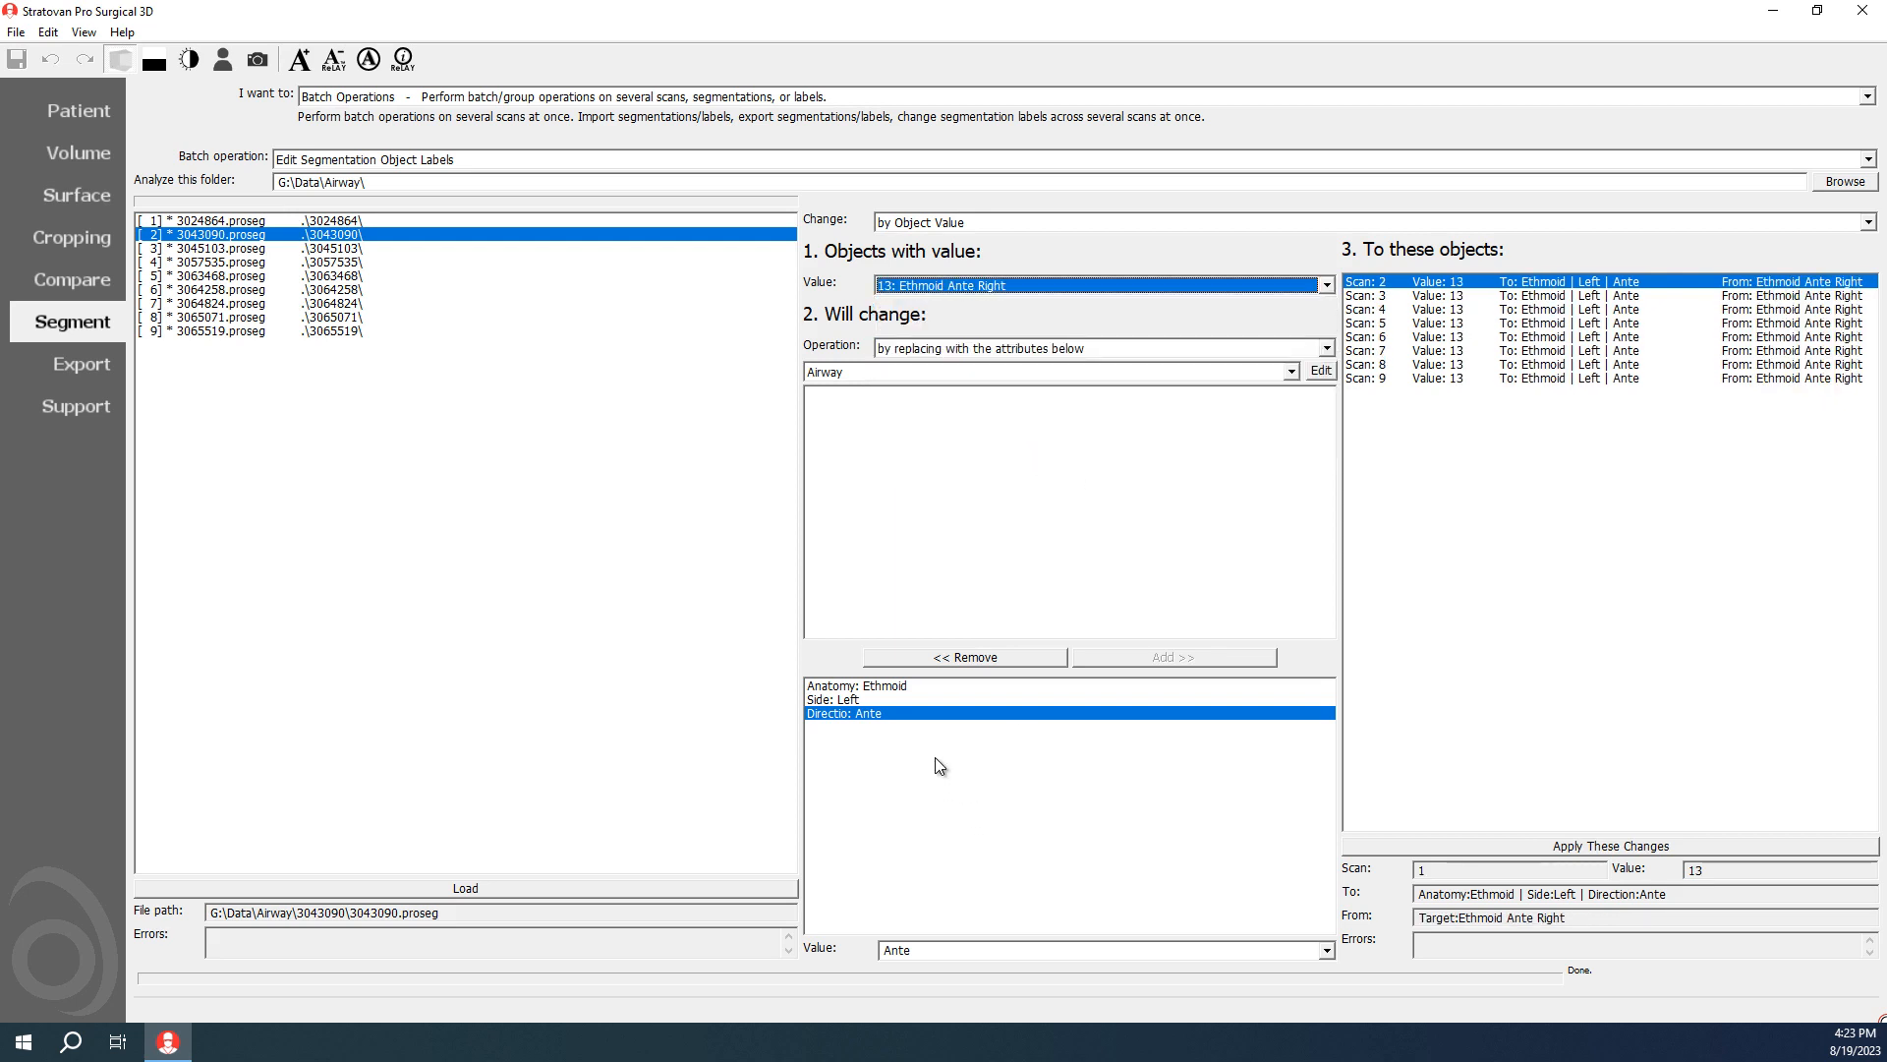
pyautogui.click(933, 699)
pyautogui.click(1327, 951)
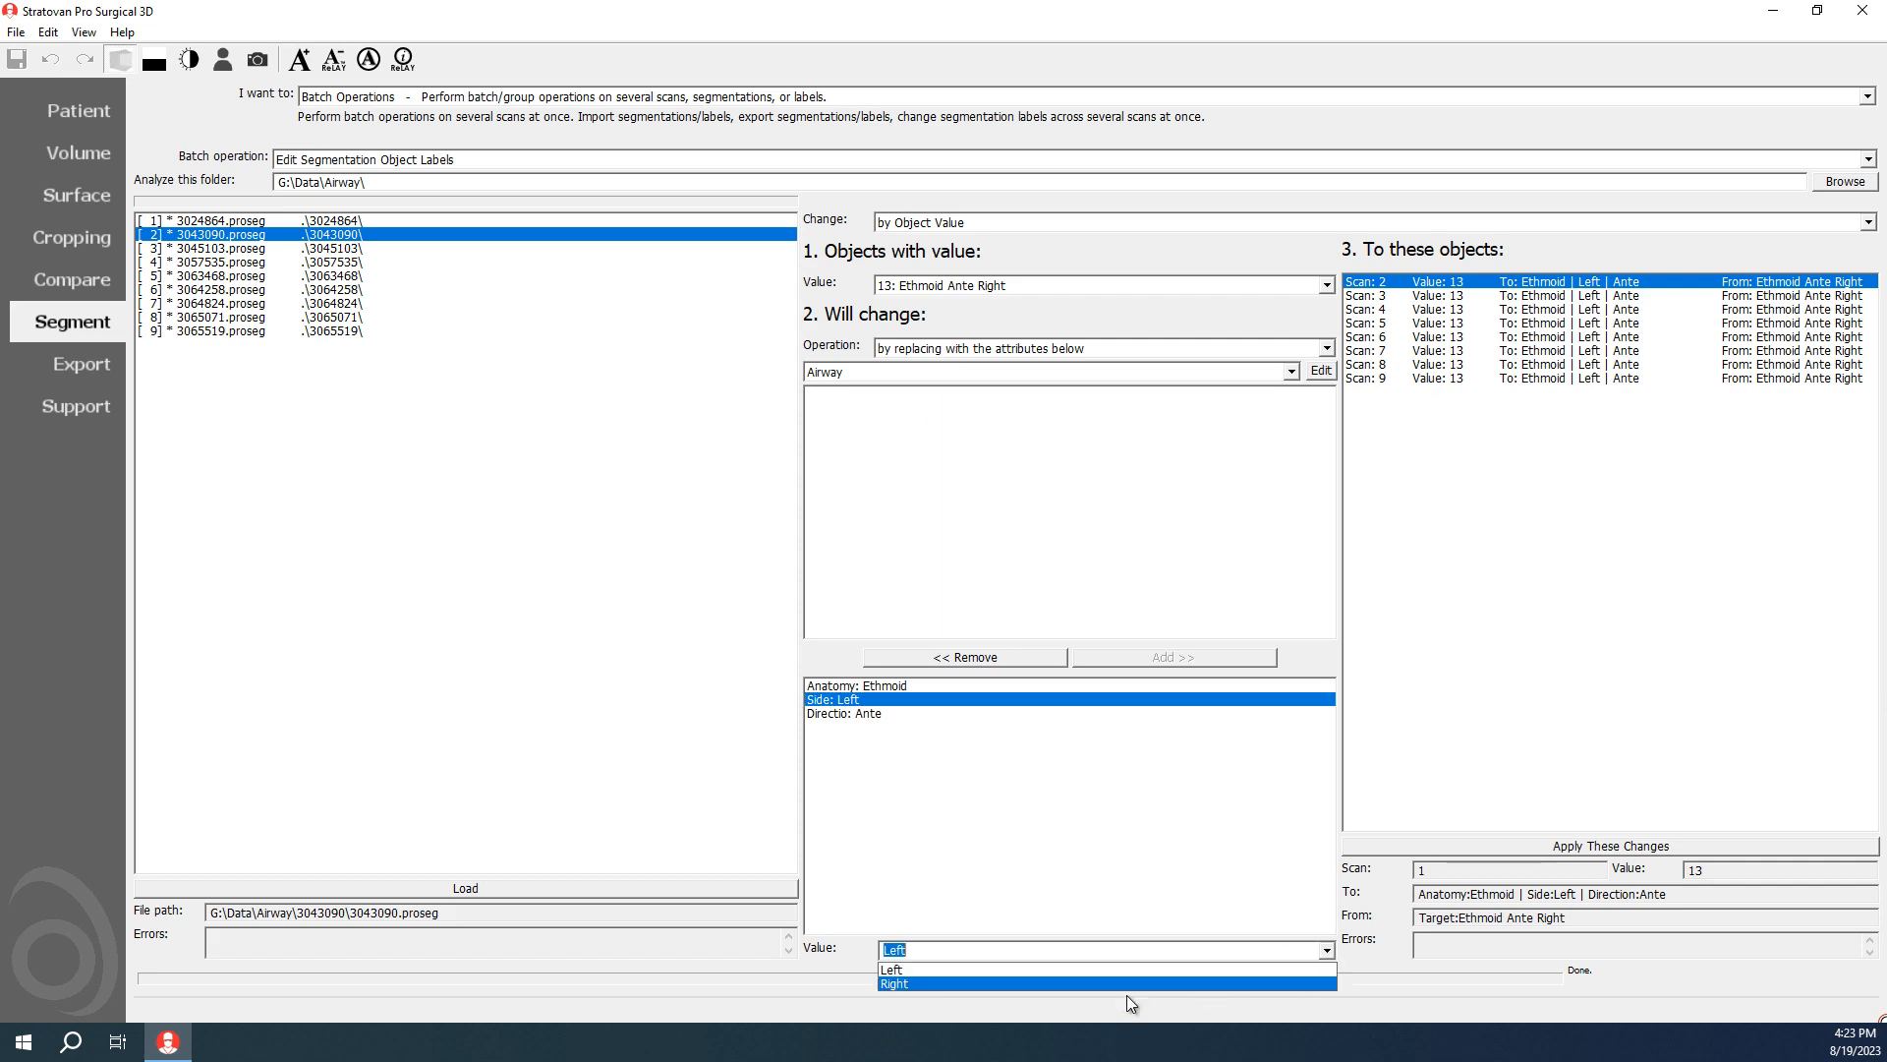
pyautogui.click(1029, 983)
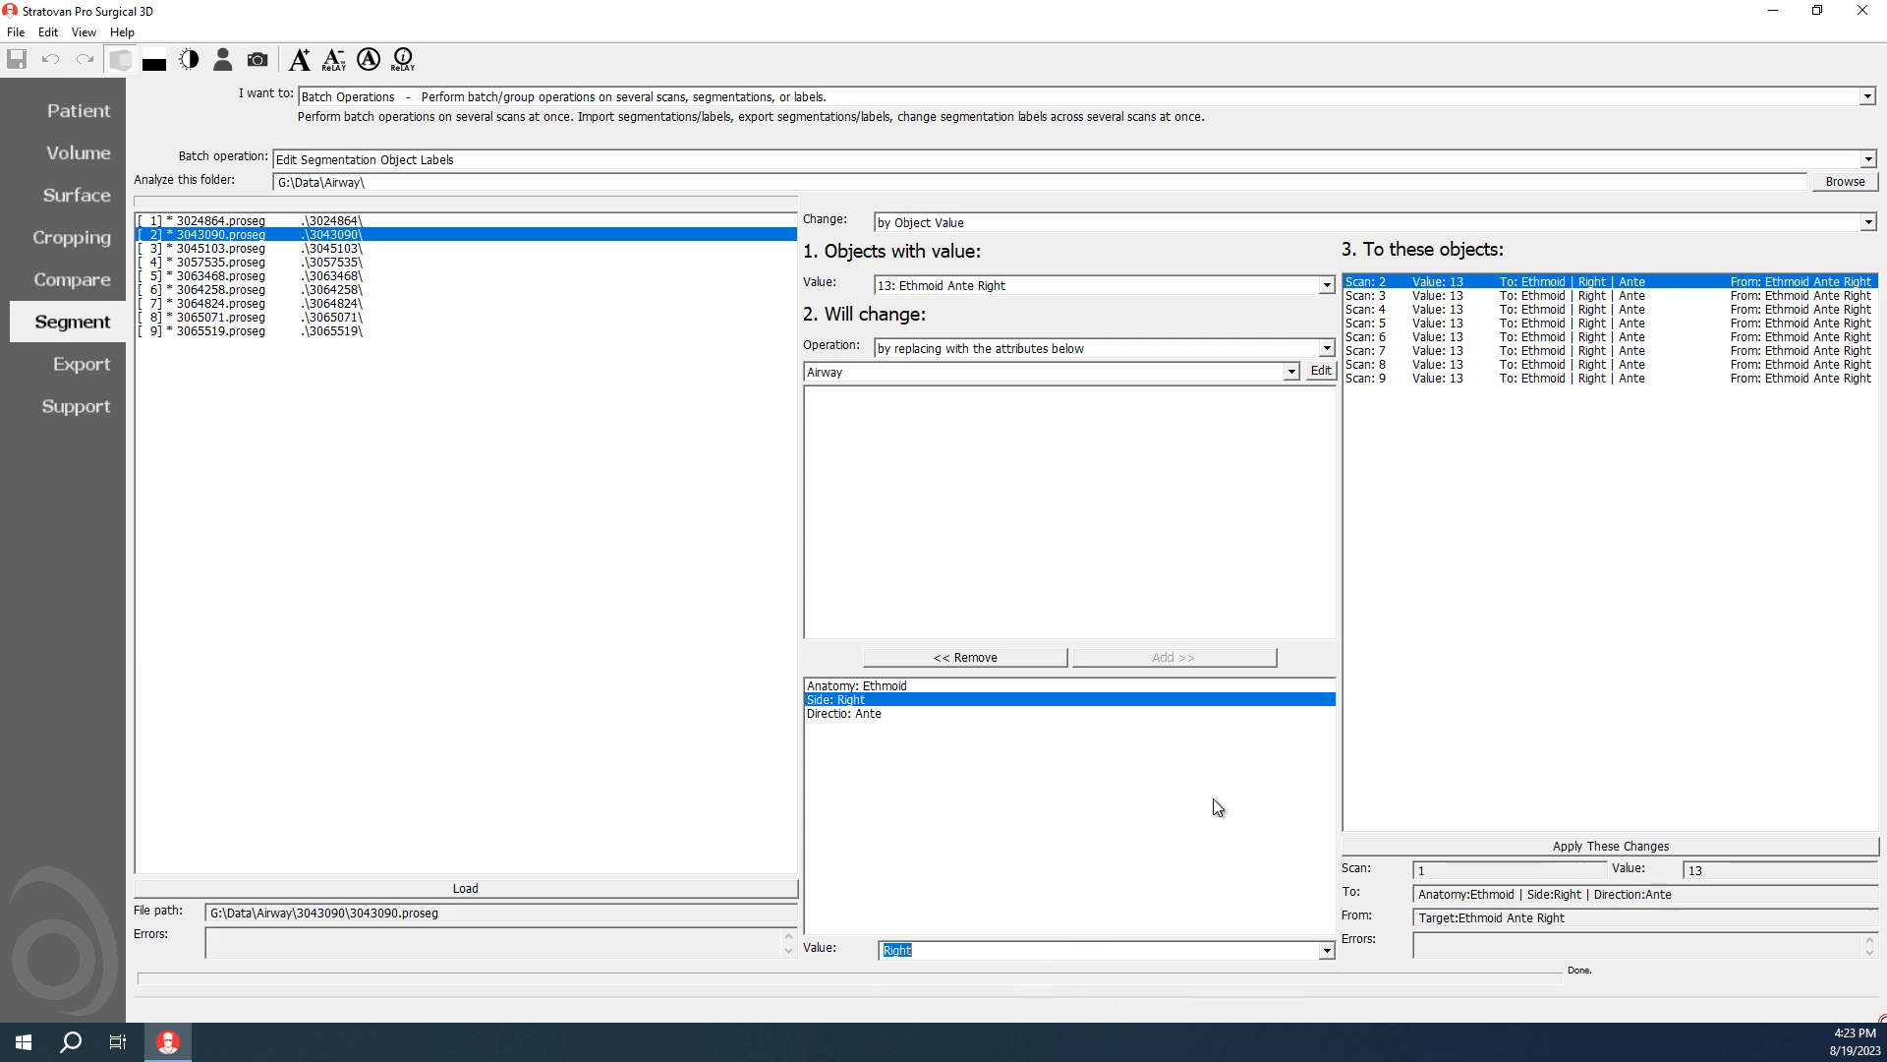
pyautogui.click(1388, 843)
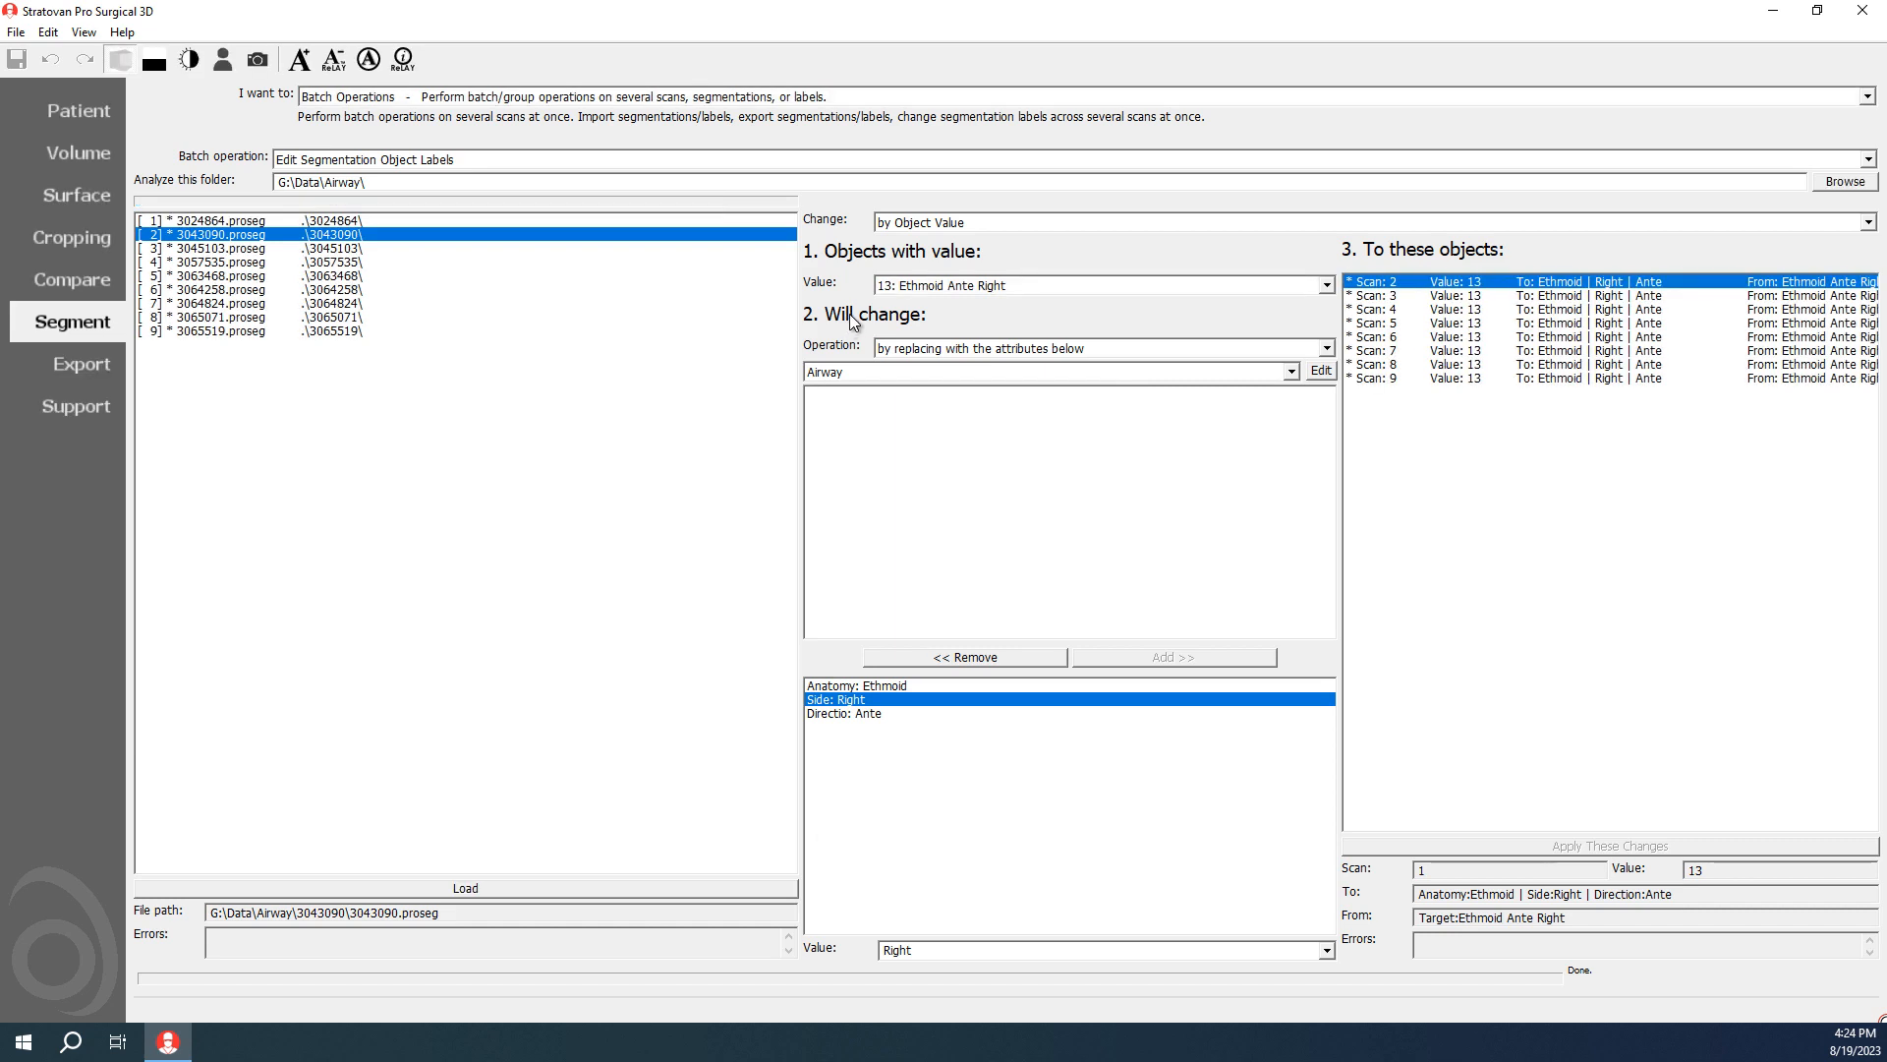
# Step: Choose value 14: Nasal Left as the objects to change and remove the Direction attribute from the replacement attributes
pyautogui.click(936, 287)
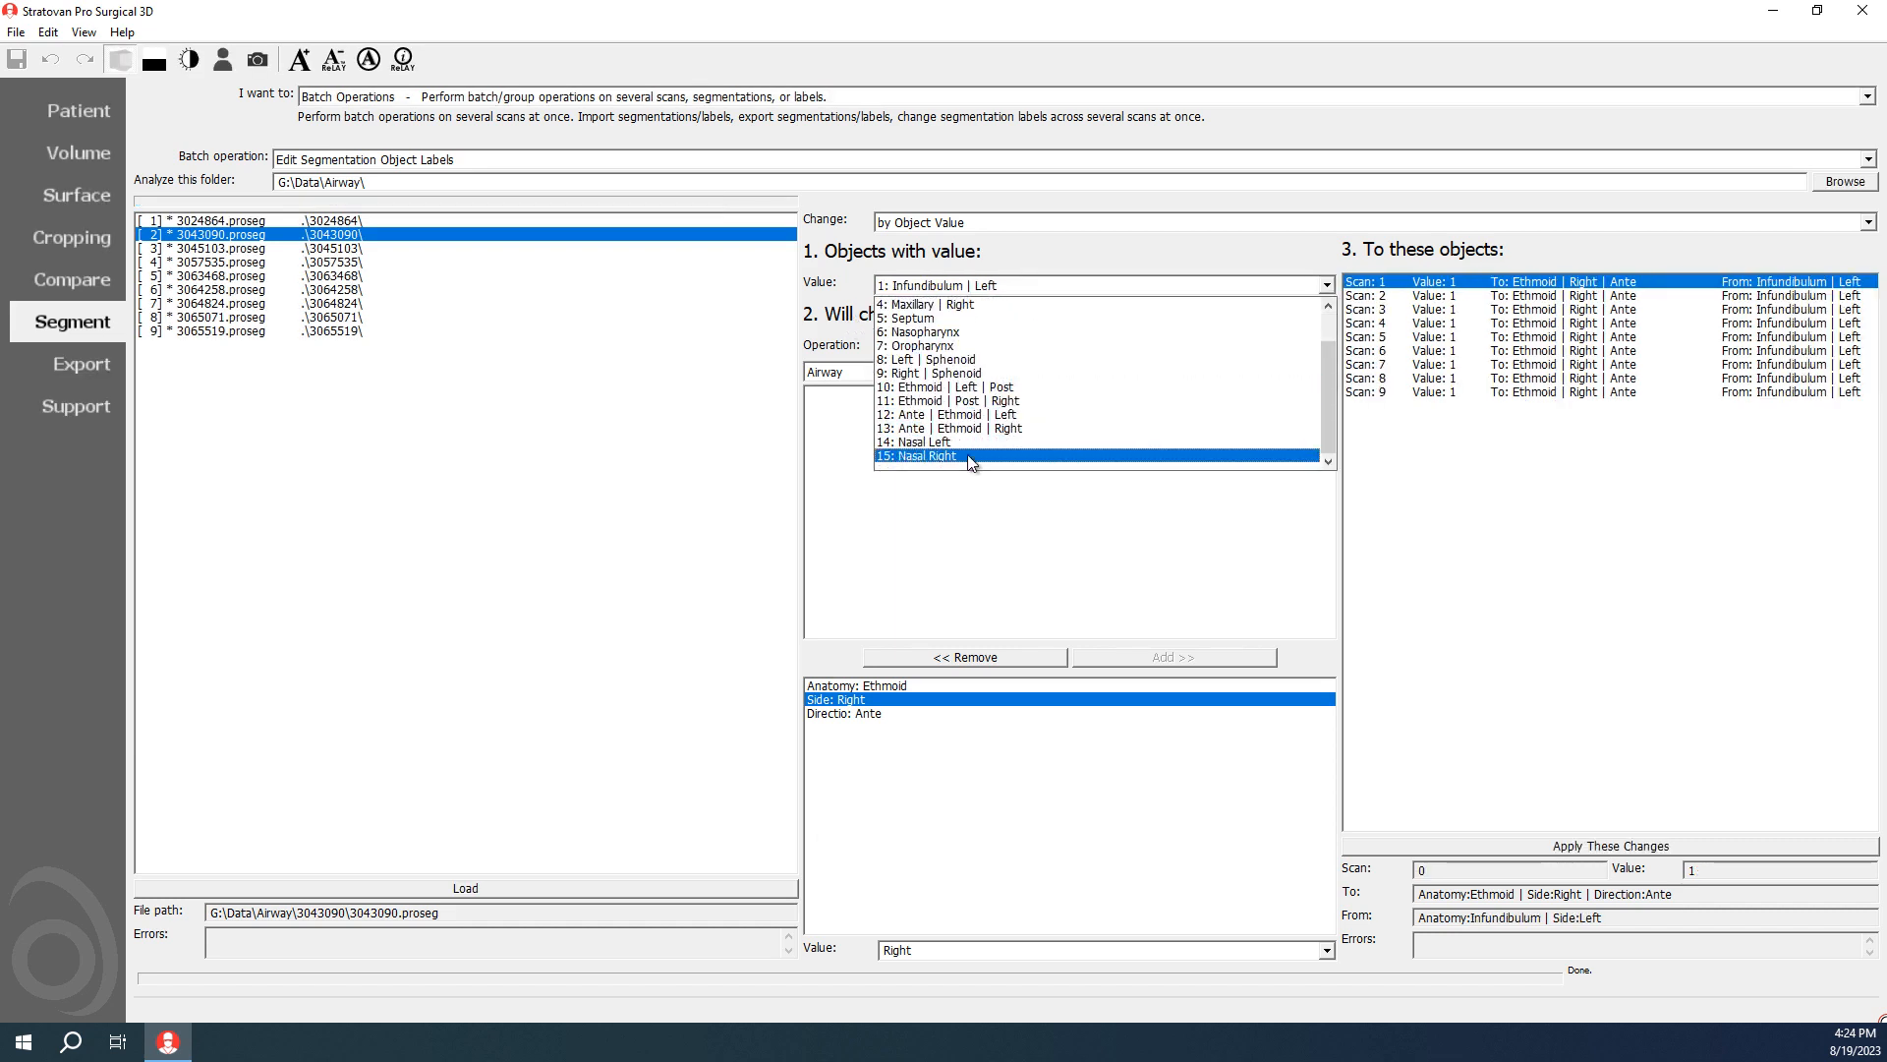
pyautogui.click(942, 459)
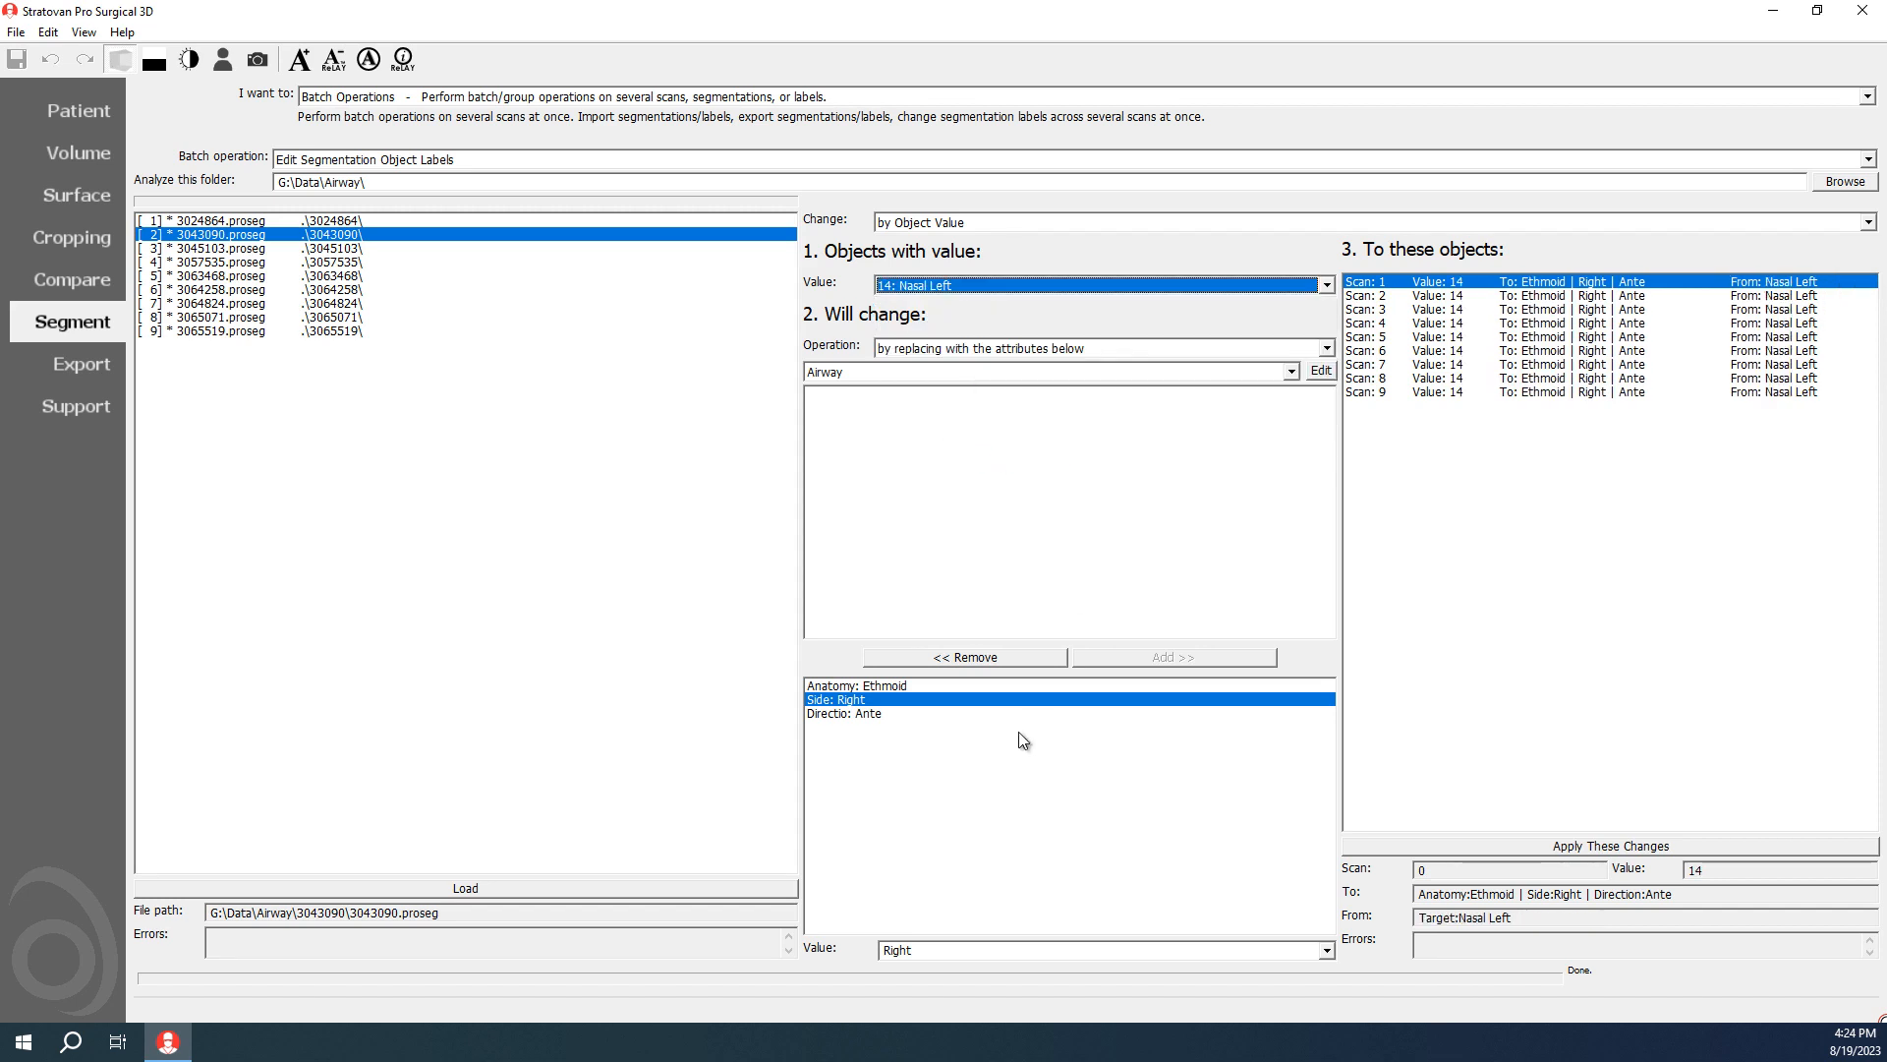
pyautogui.click(888, 716)
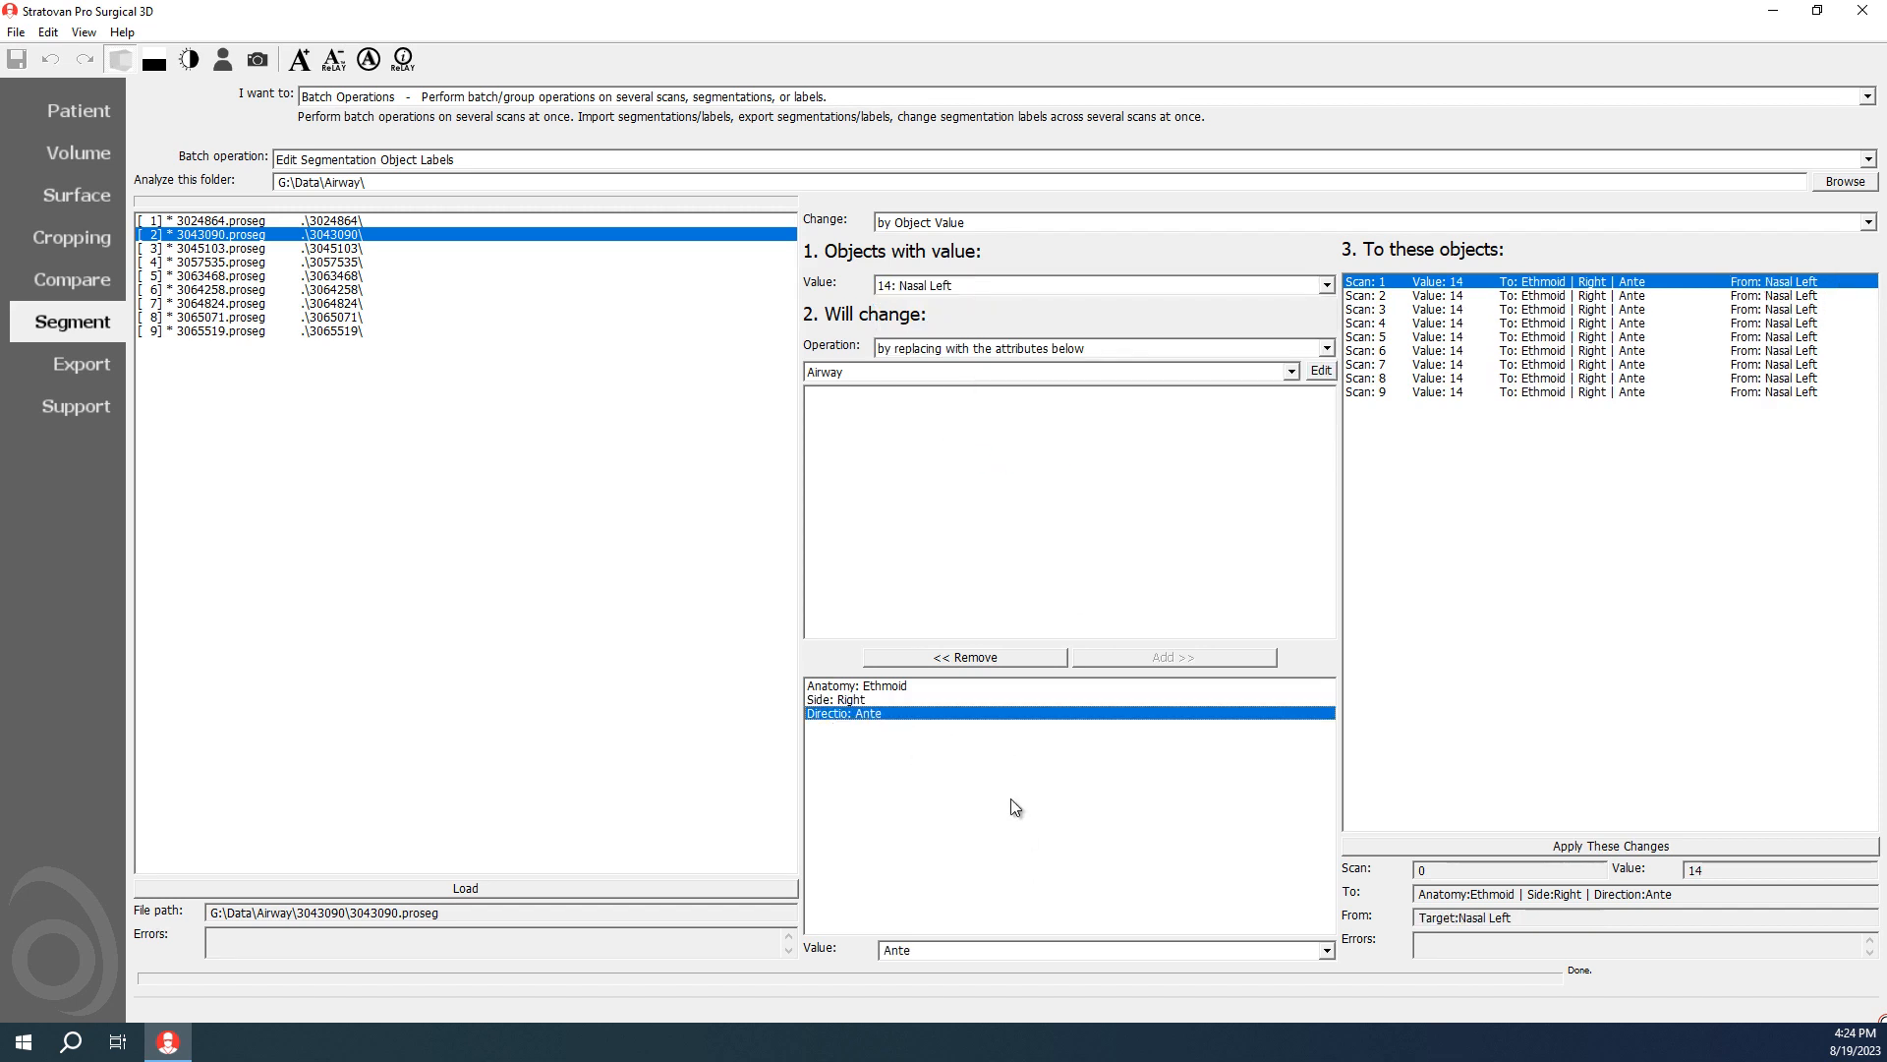
pyautogui.click(1015, 656)
# Step: Set Anatomy to Nasal and Side to Left, and apply the label change to the value 14 objects
pyautogui.click(882, 702)
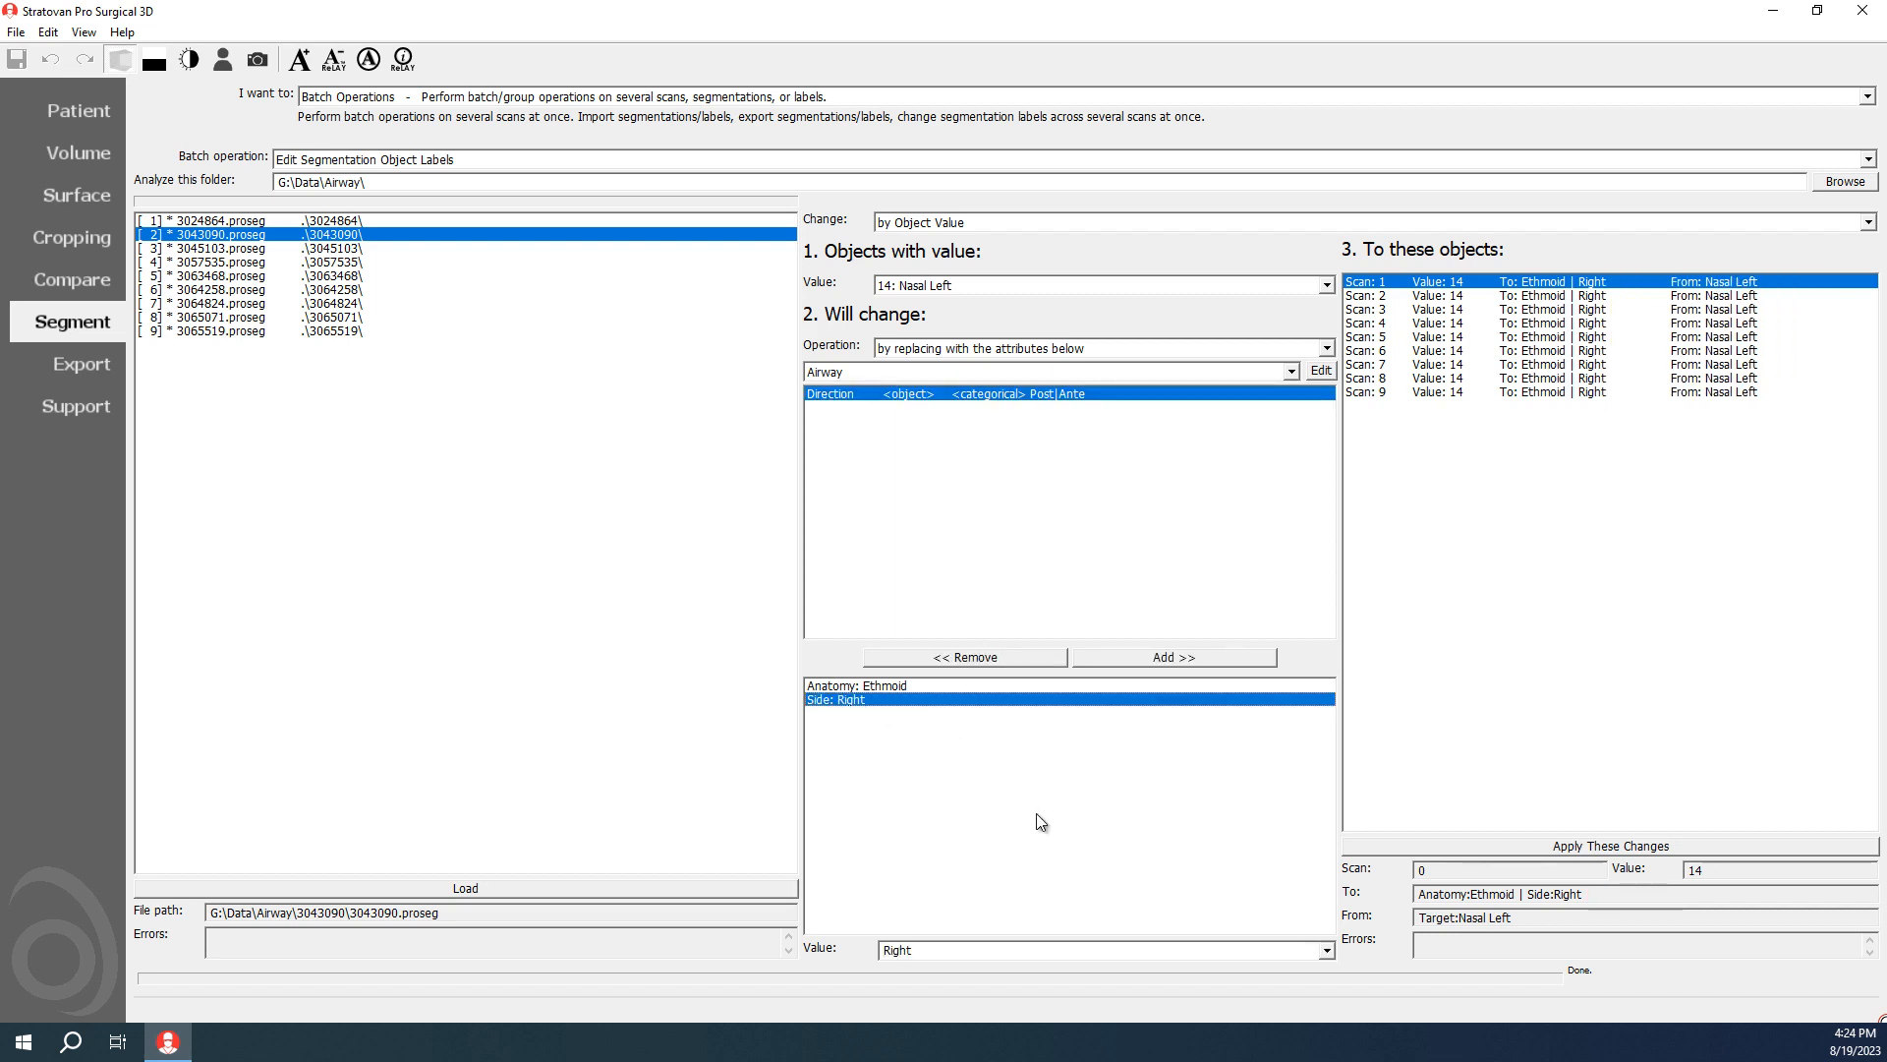
pyautogui.click(906, 686)
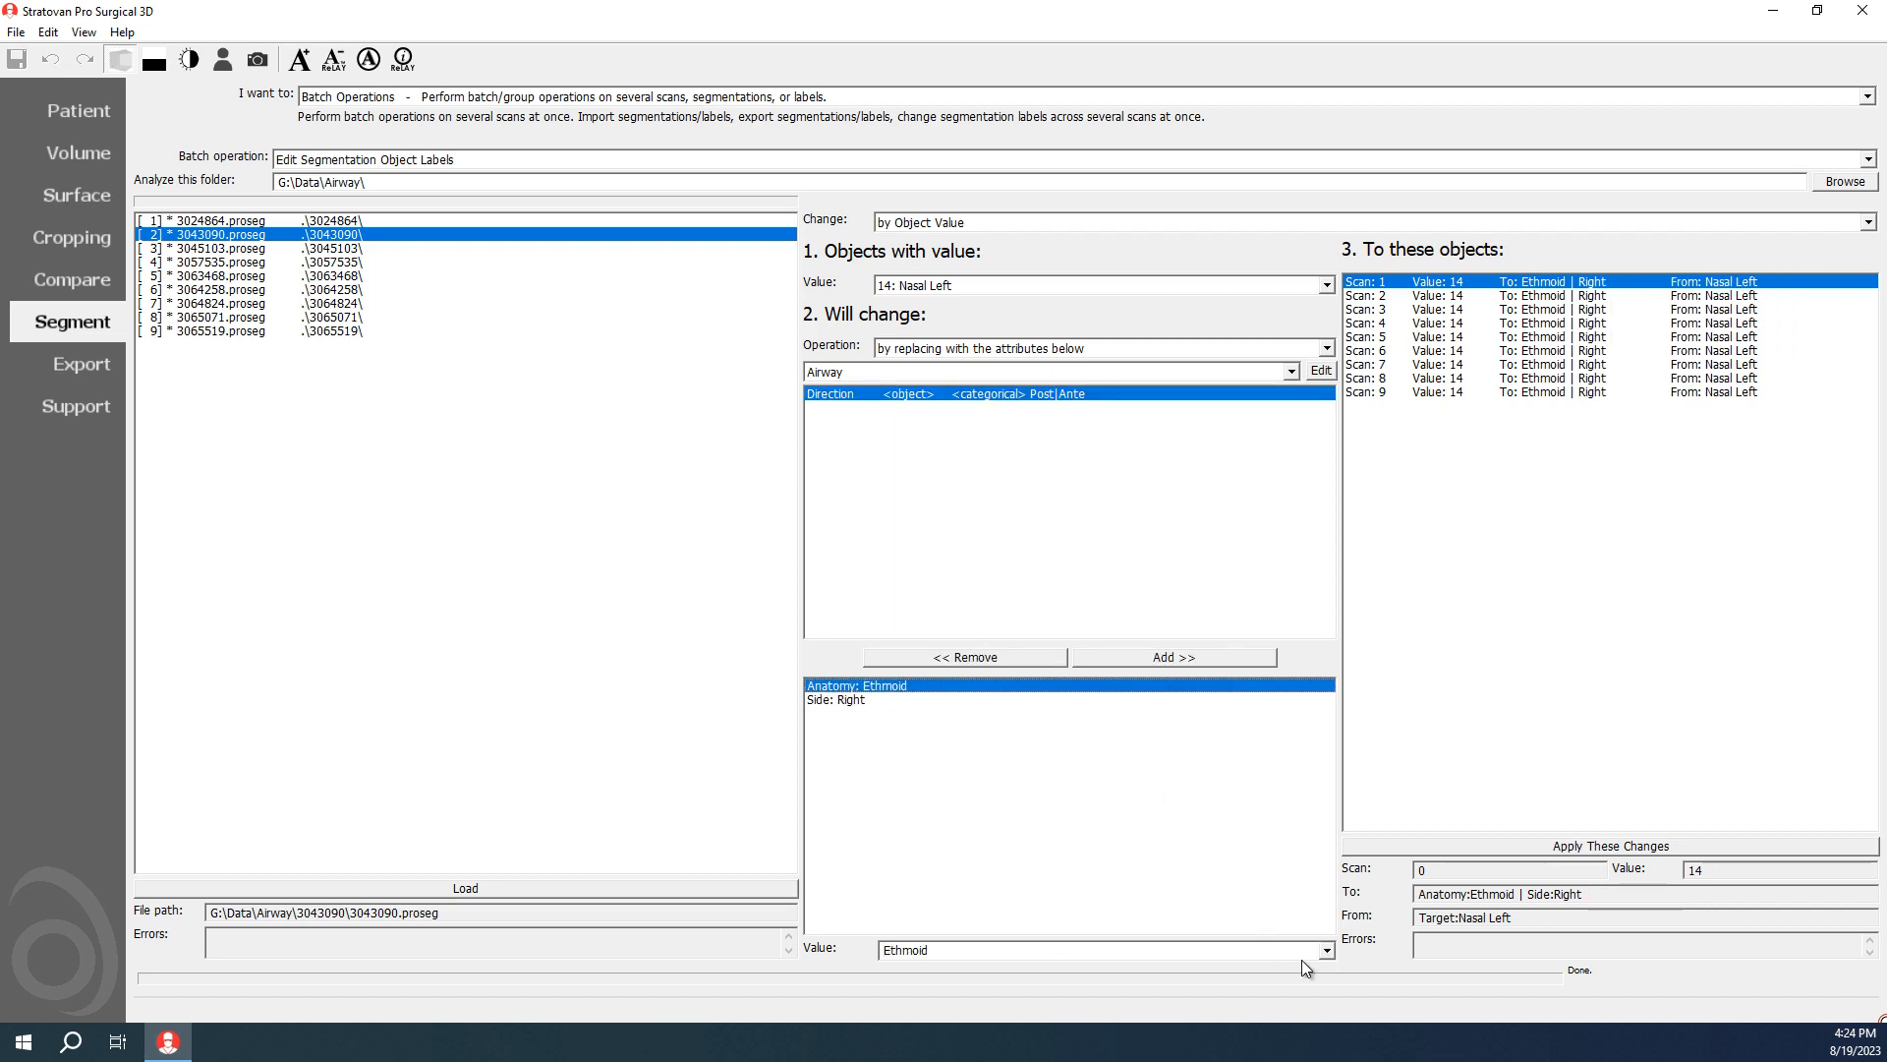
pyautogui.click(1326, 949)
pyautogui.click(988, 932)
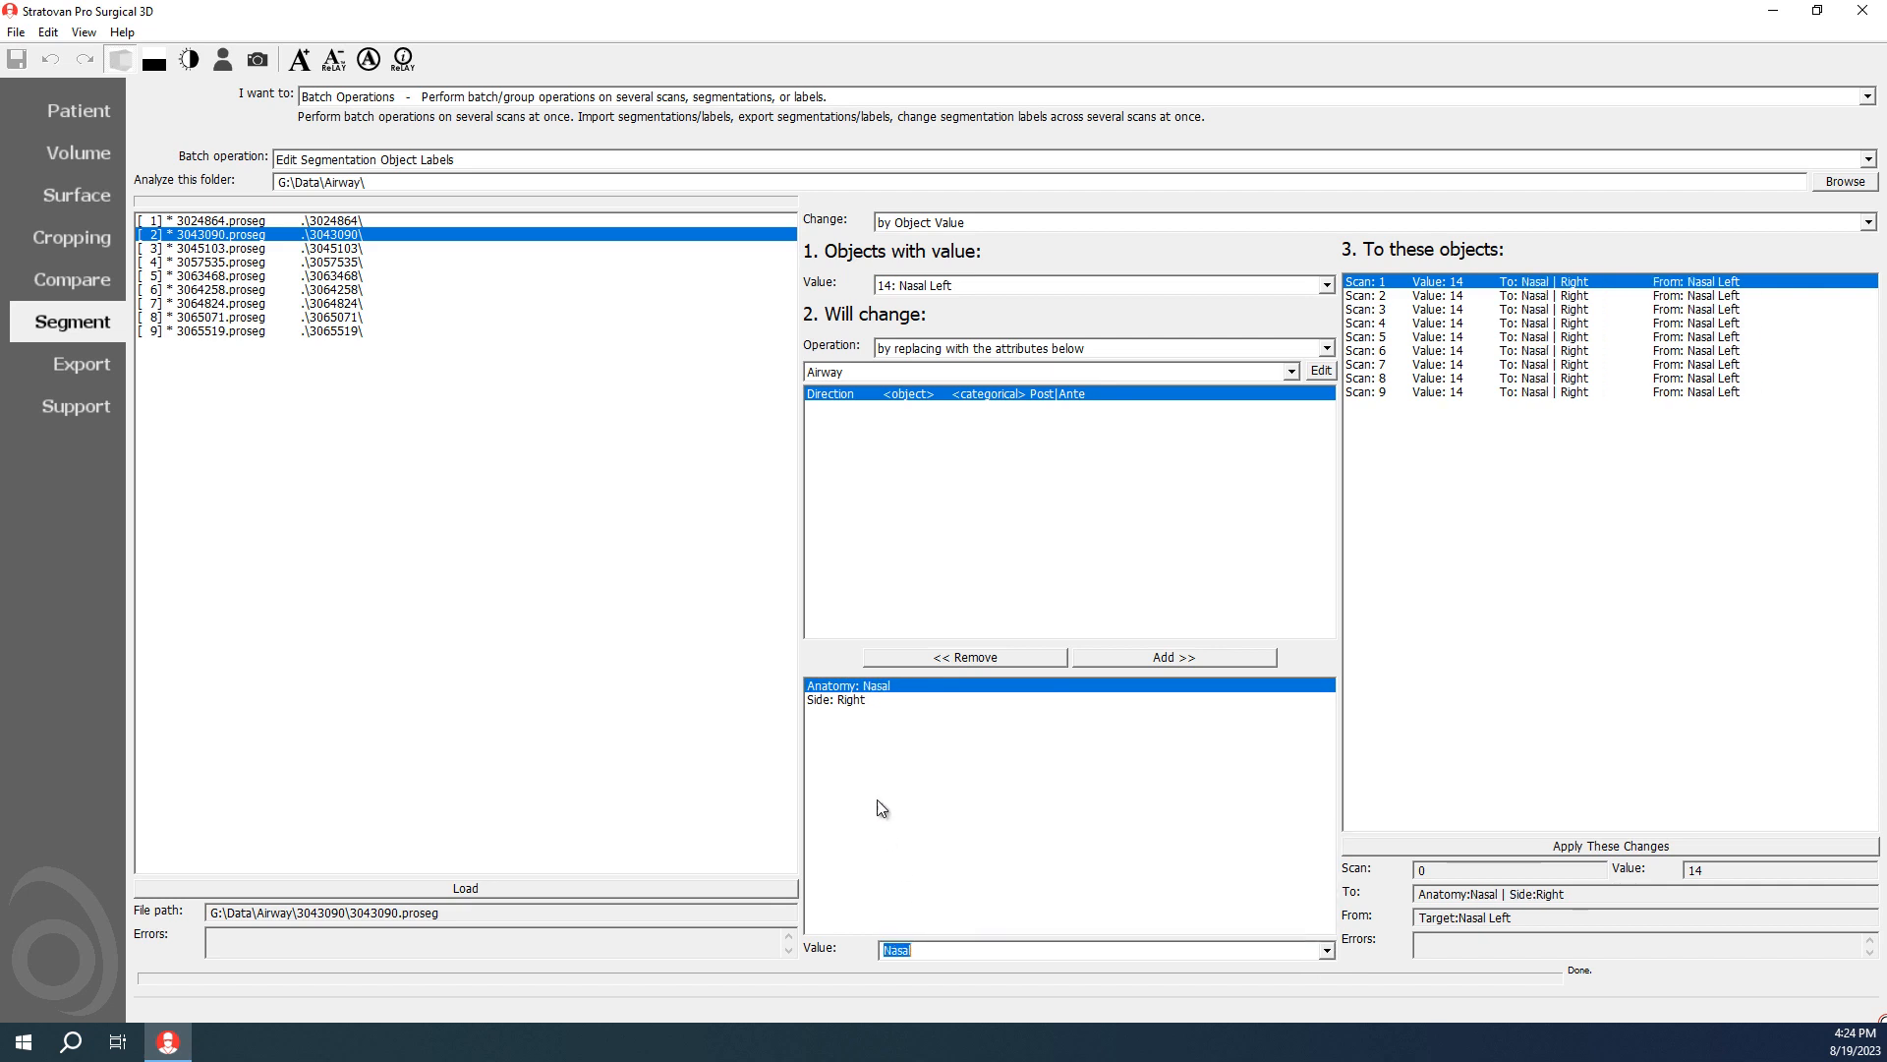
pyautogui.click(871, 698)
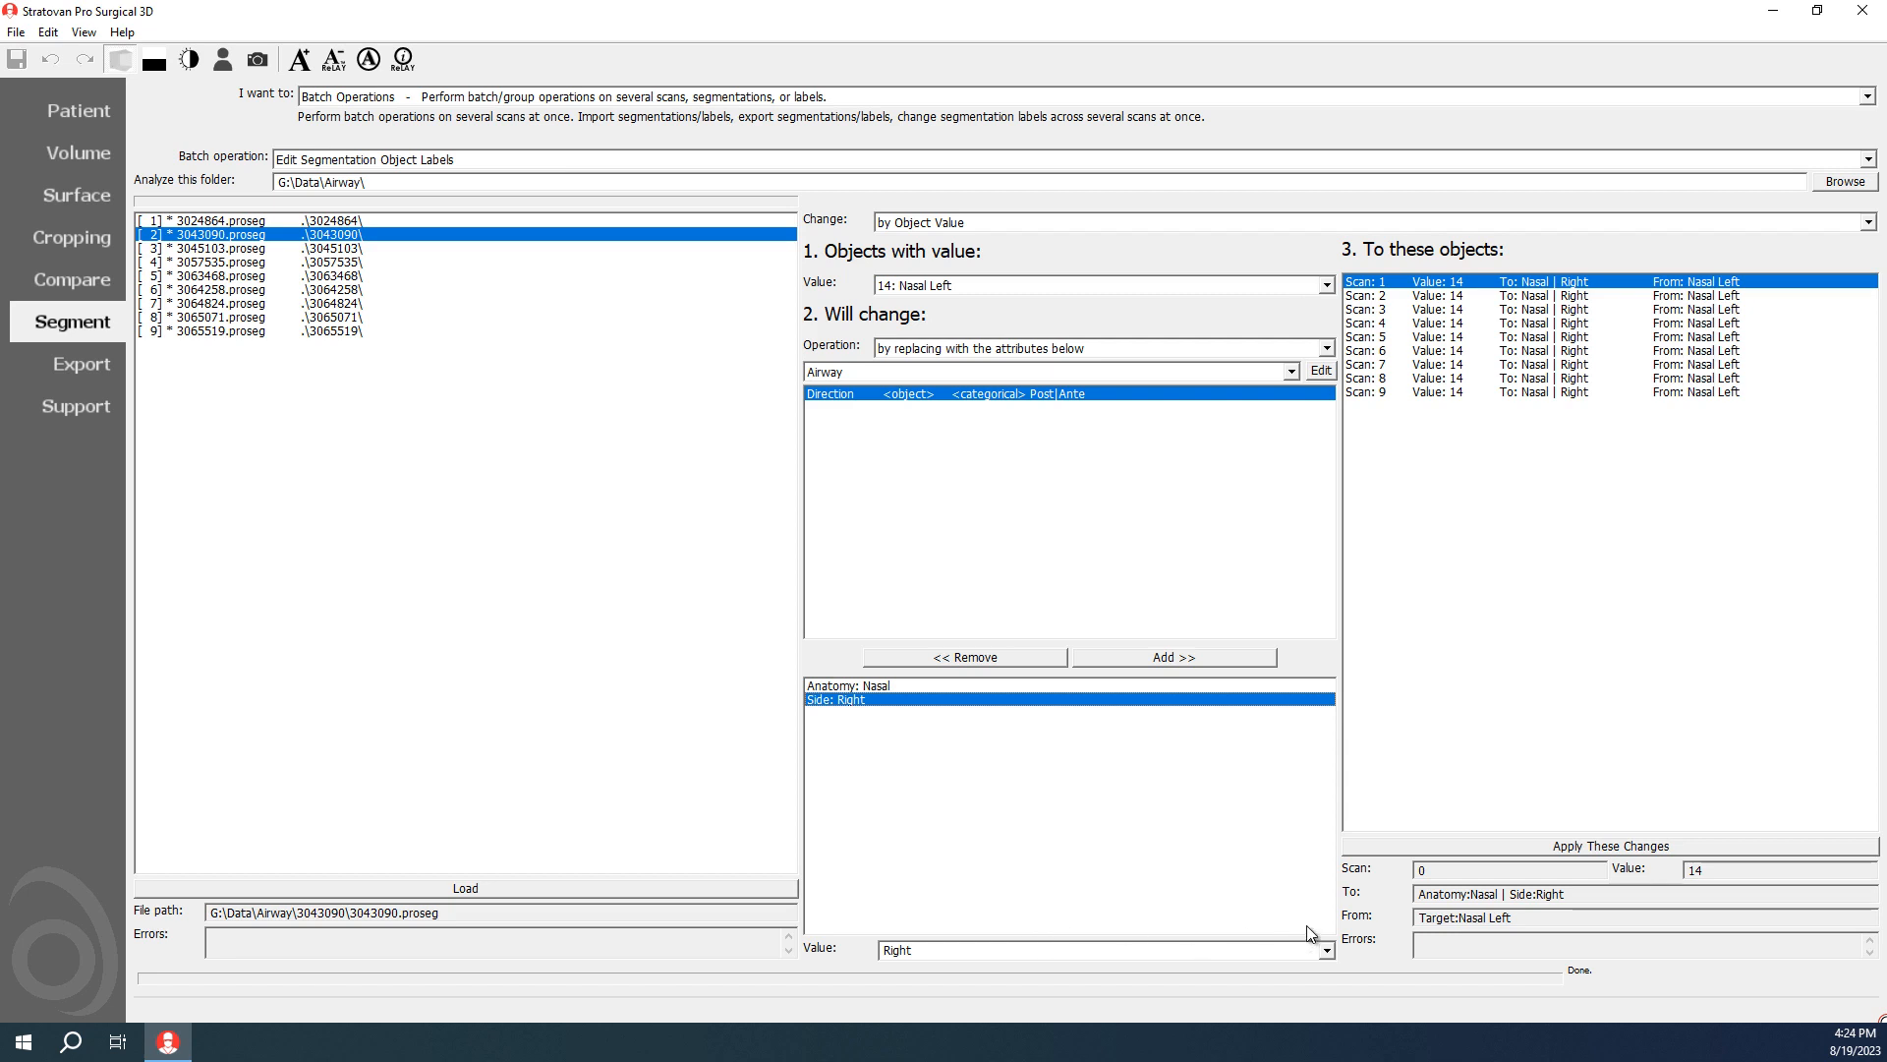
pyautogui.click(1326, 950)
pyautogui.click(1100, 971)
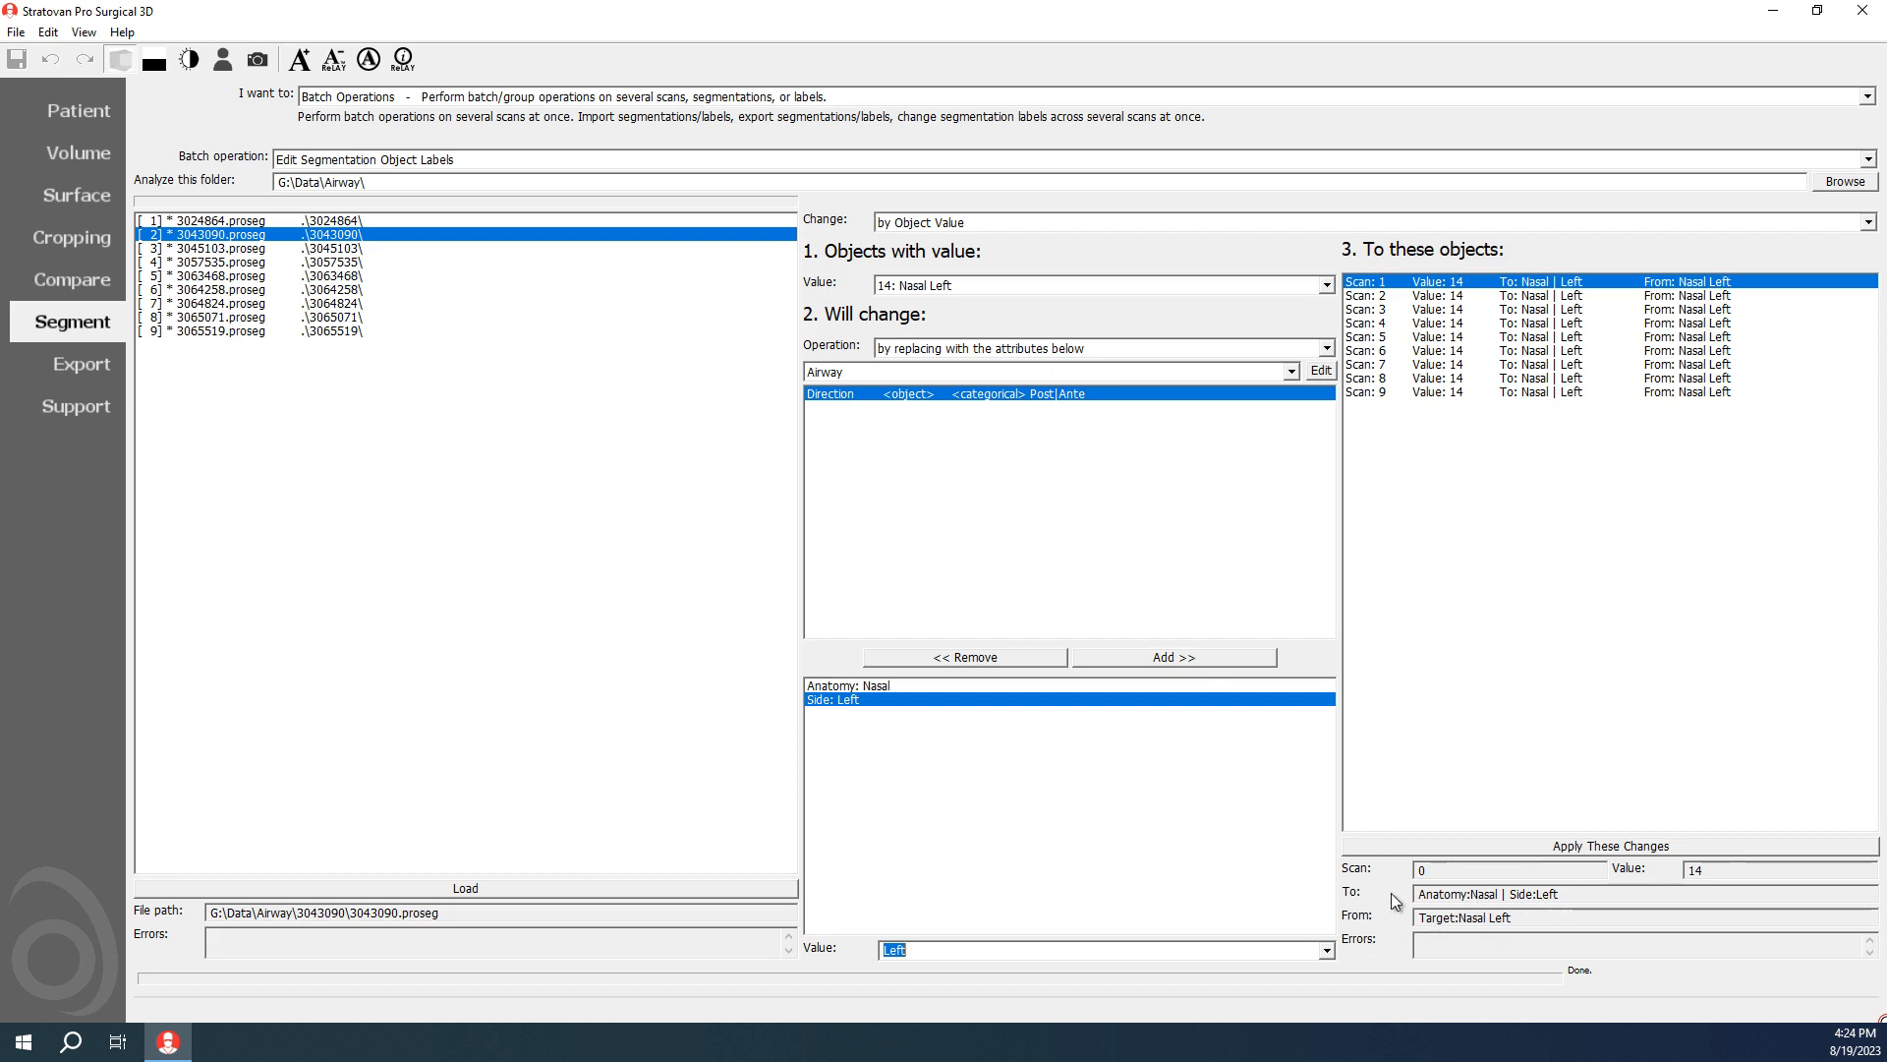
pyautogui.click(1394, 847)
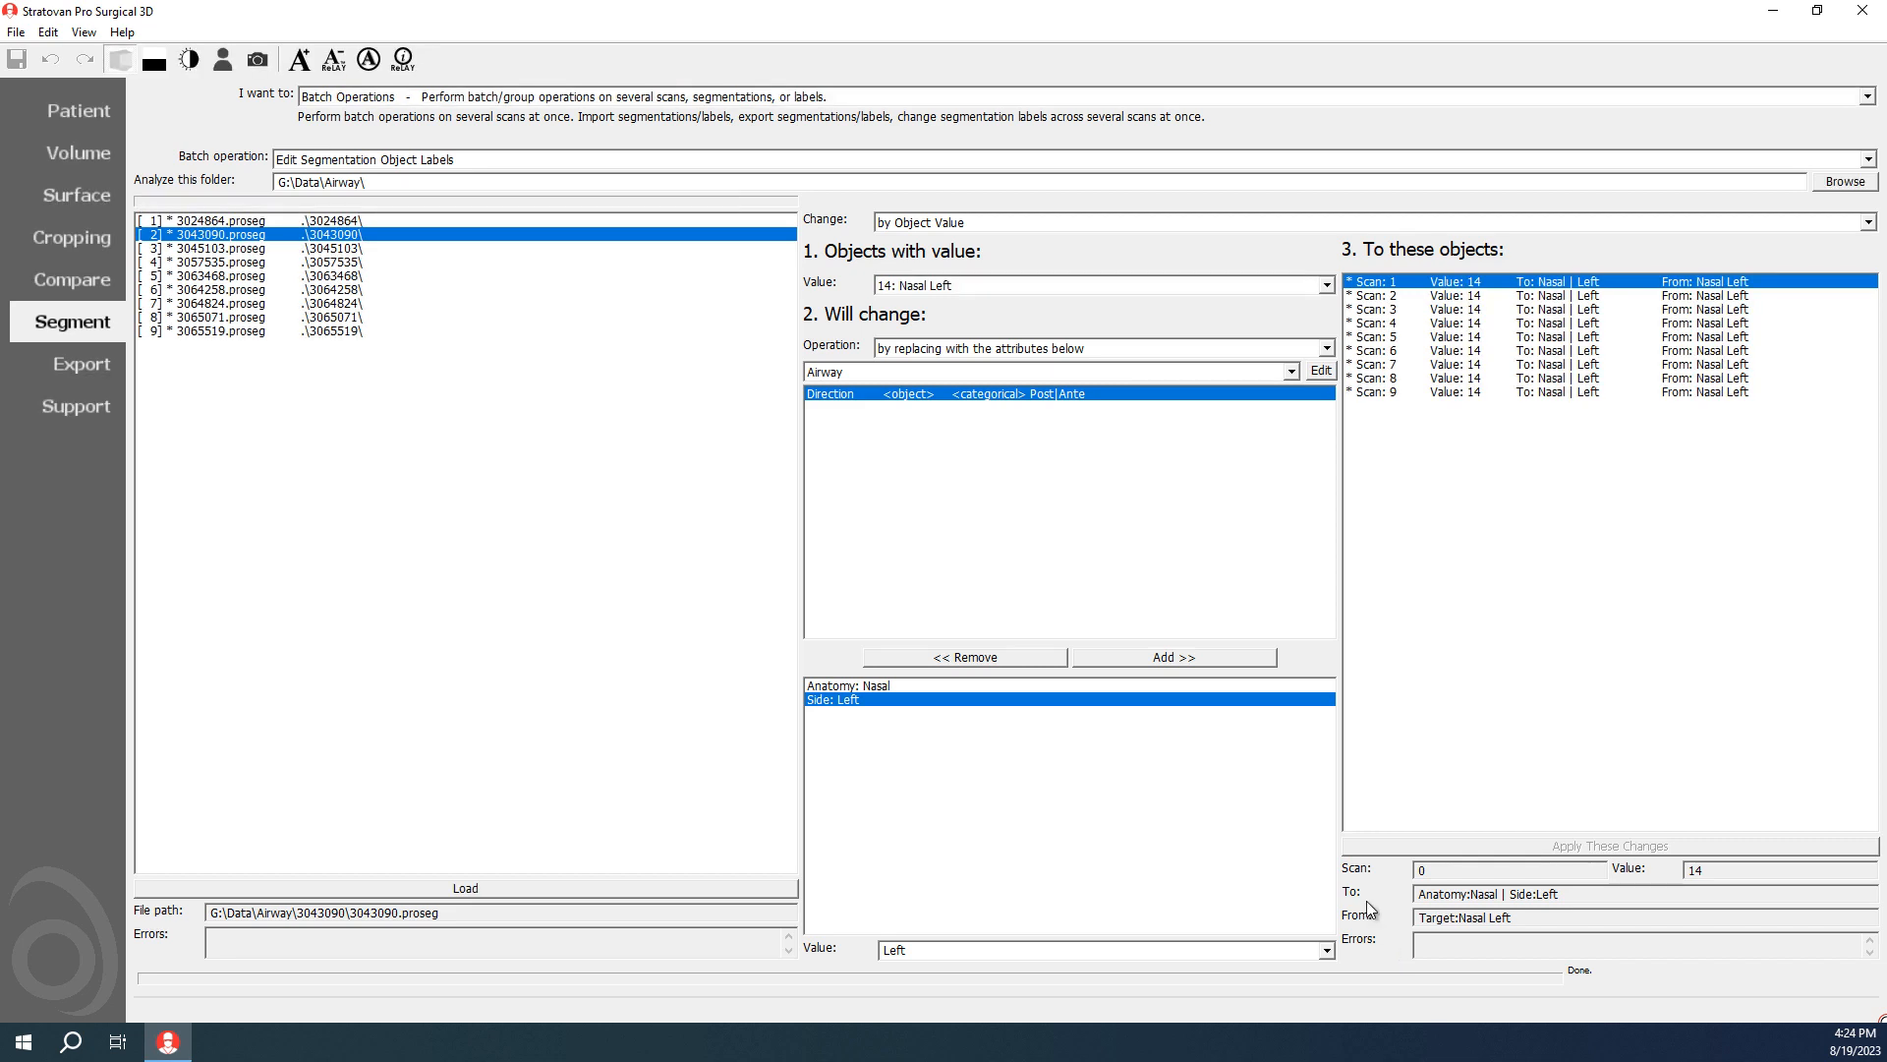
# Step: Choose the value 15: Nasal Right objects, set the Side attribute to Right, and apply the label change
pyautogui.click(940, 285)
pyautogui.scroll(-1, 959, 452)
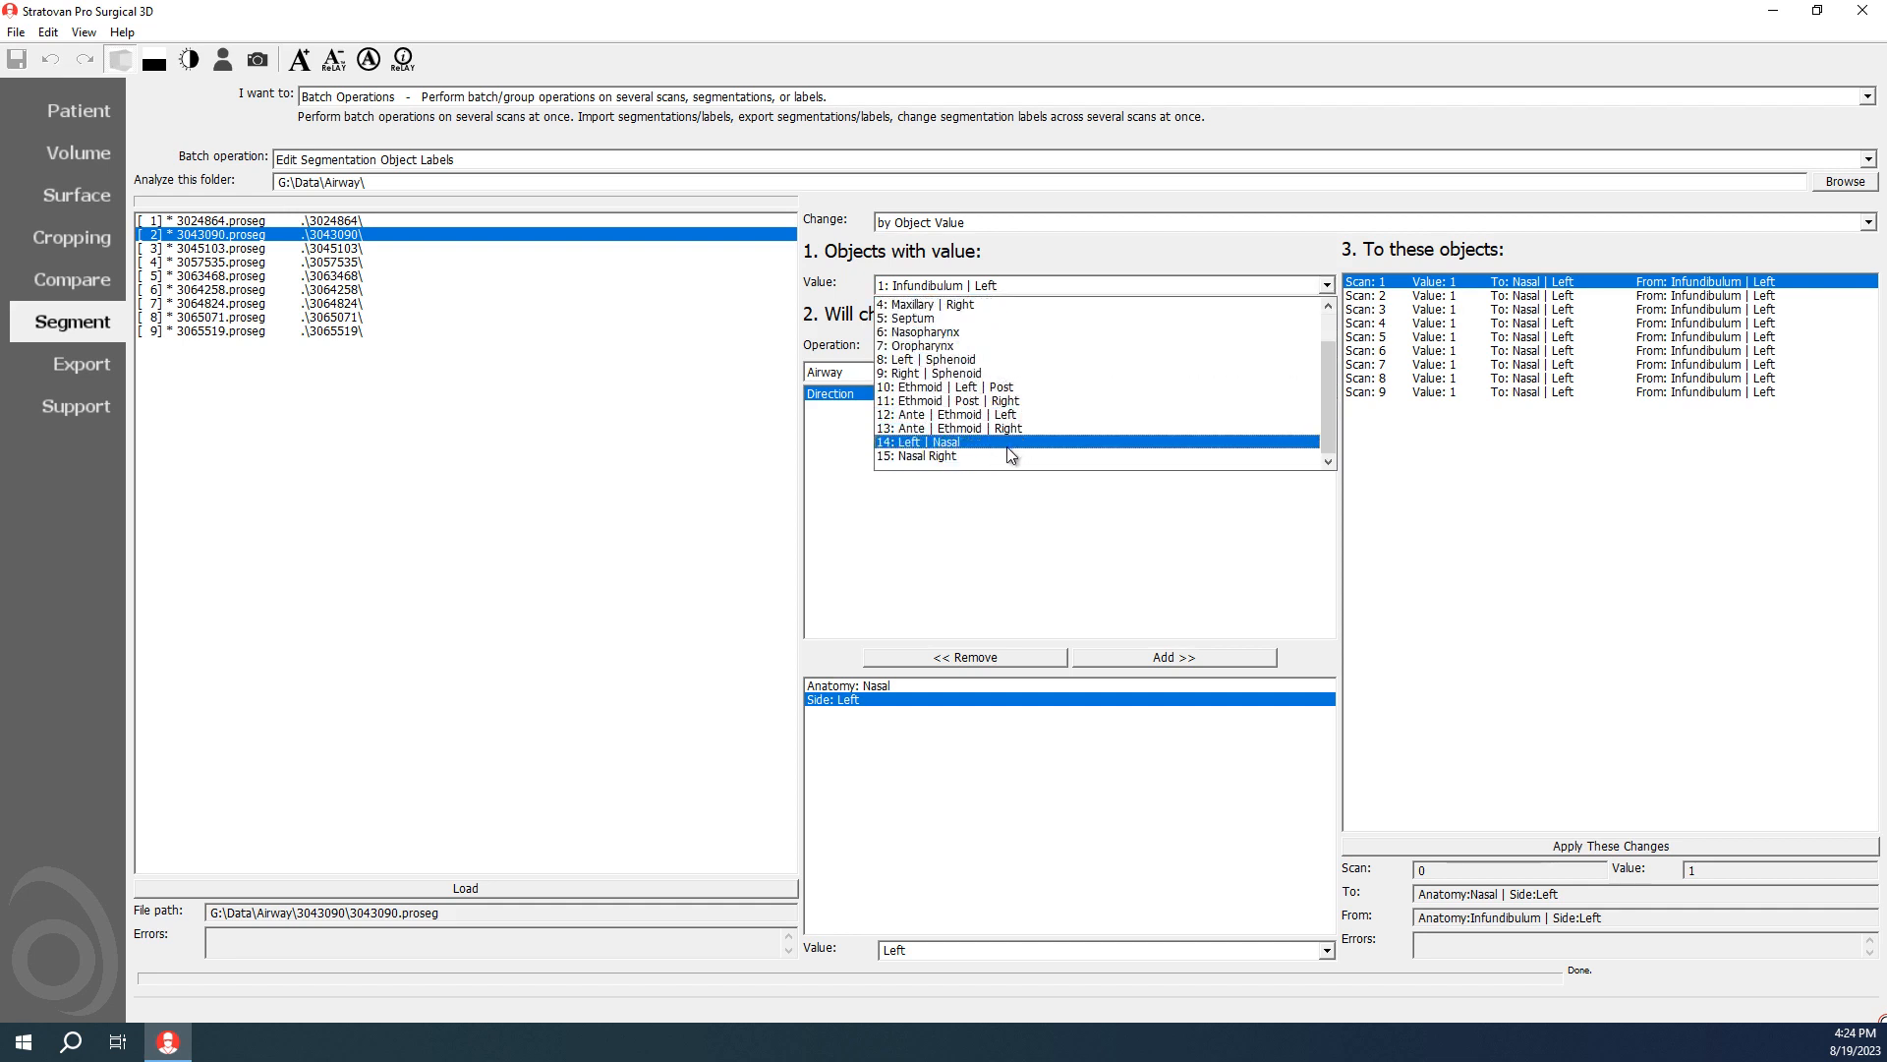
pyautogui.click(962, 457)
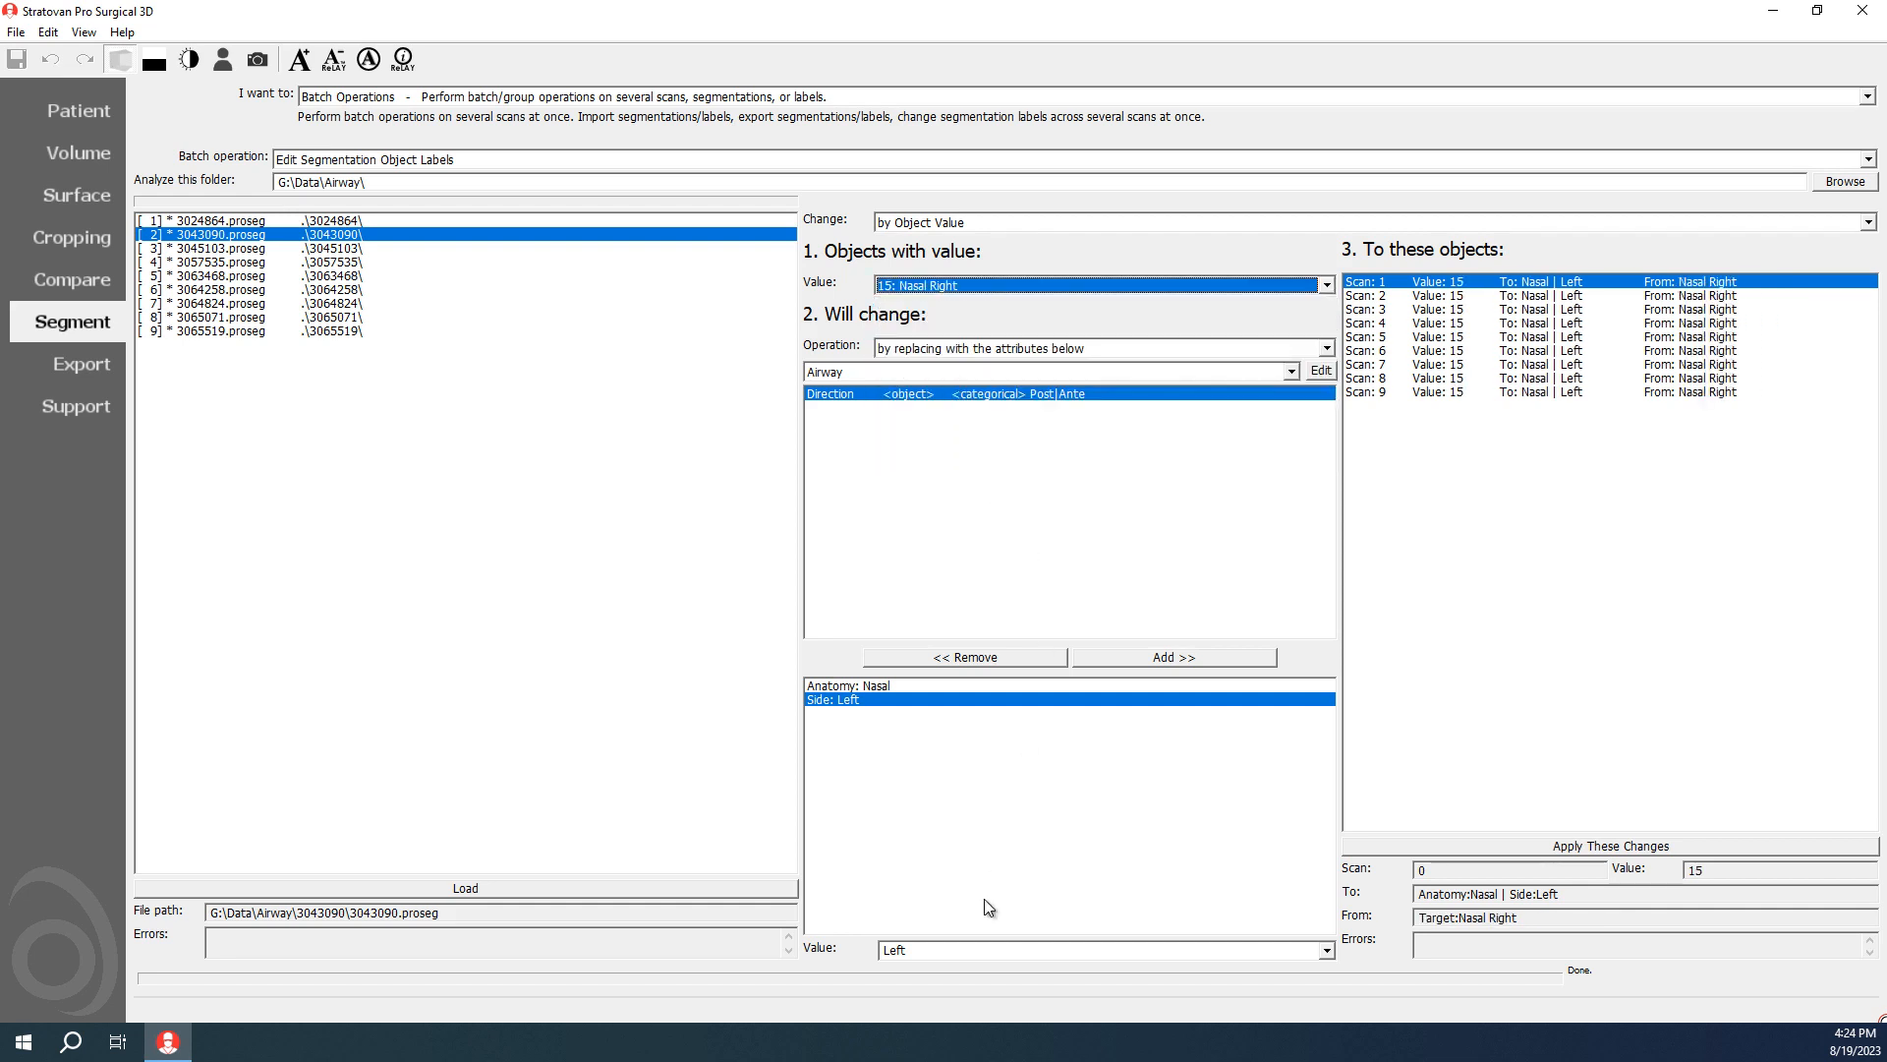
pyautogui.click(1326, 949)
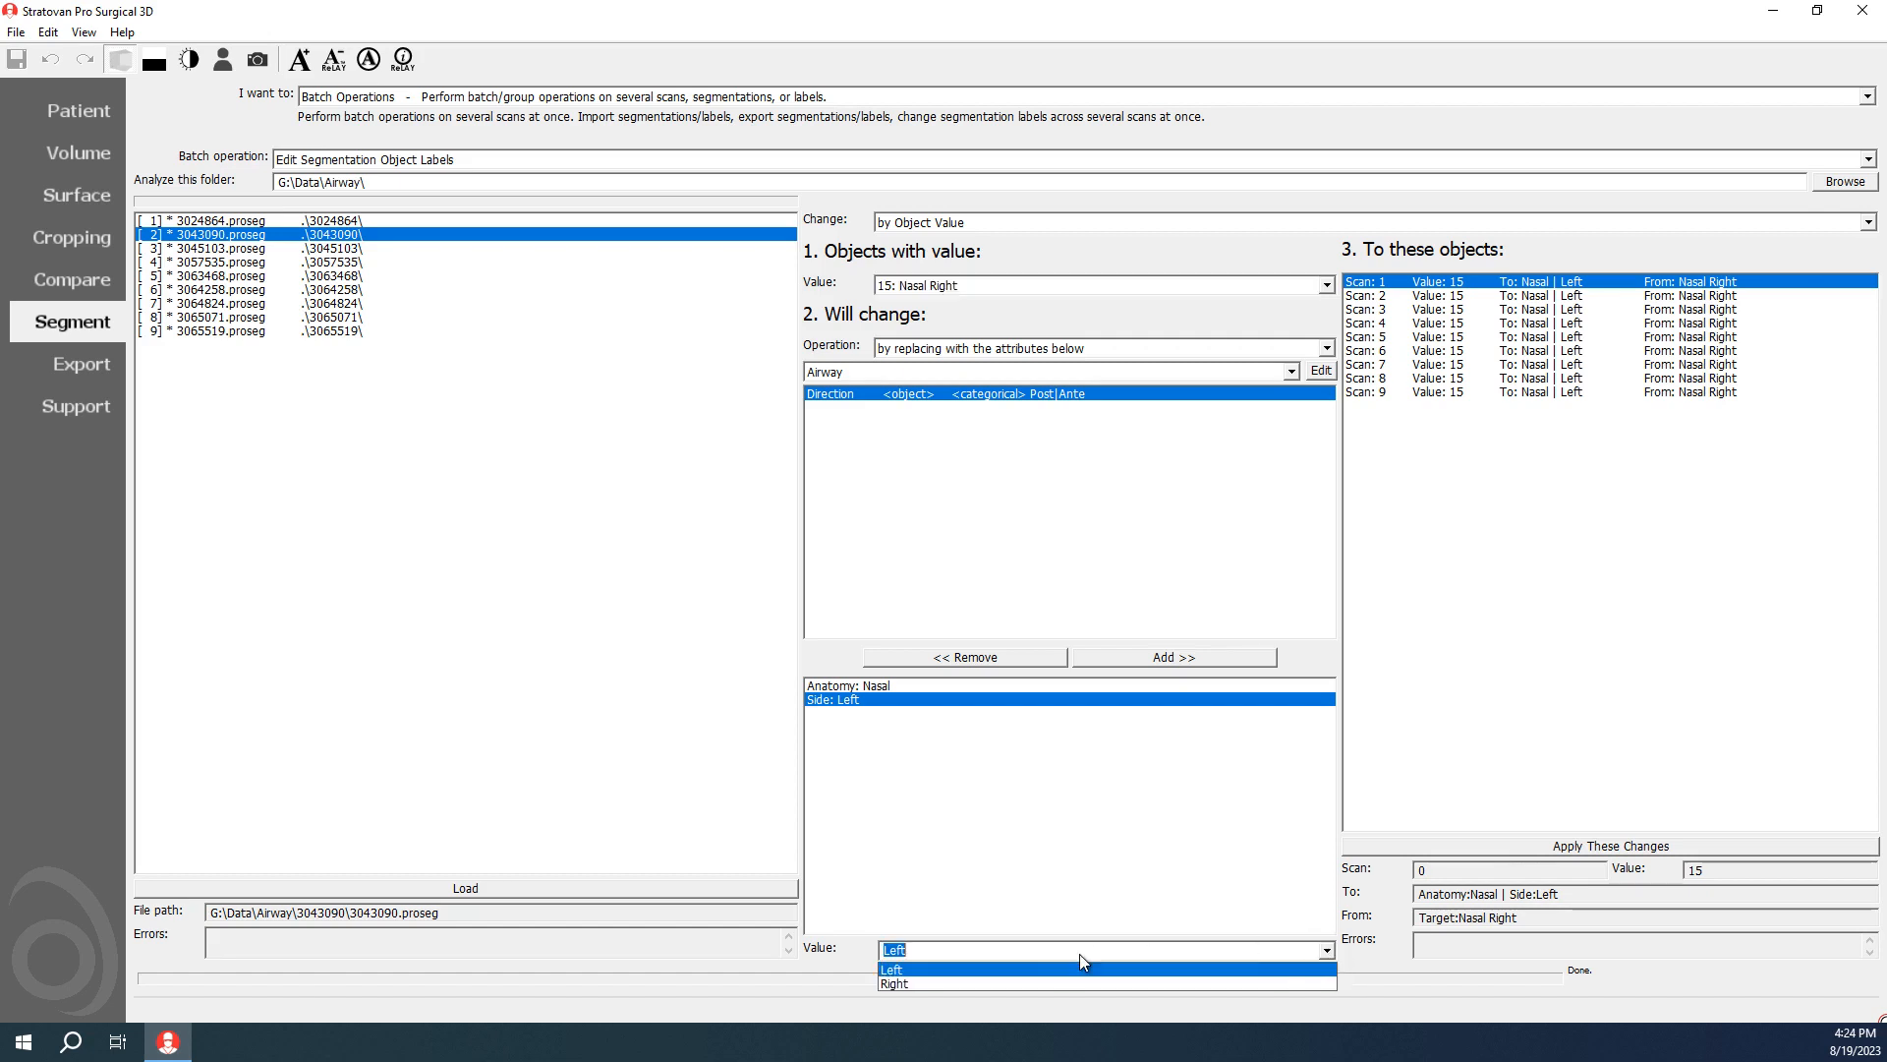
pyautogui.click(1029, 983)
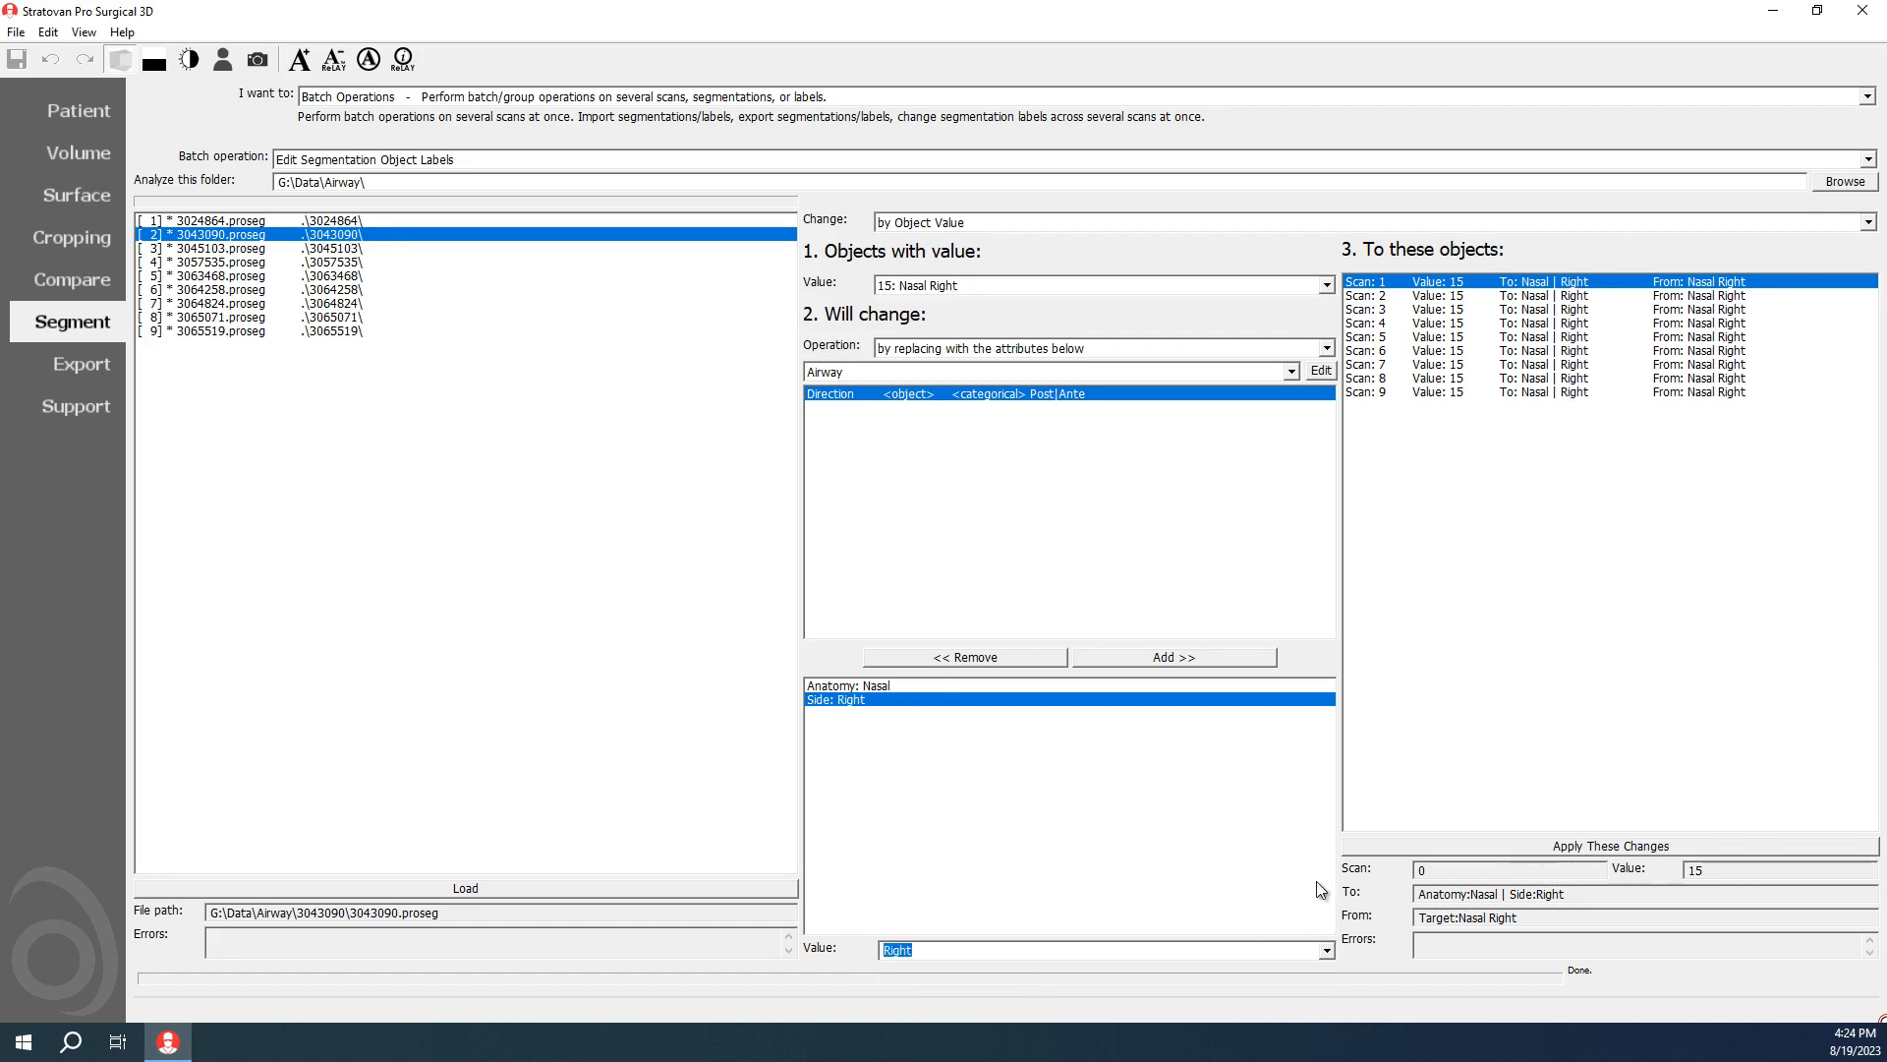
pyautogui.click(1384, 846)
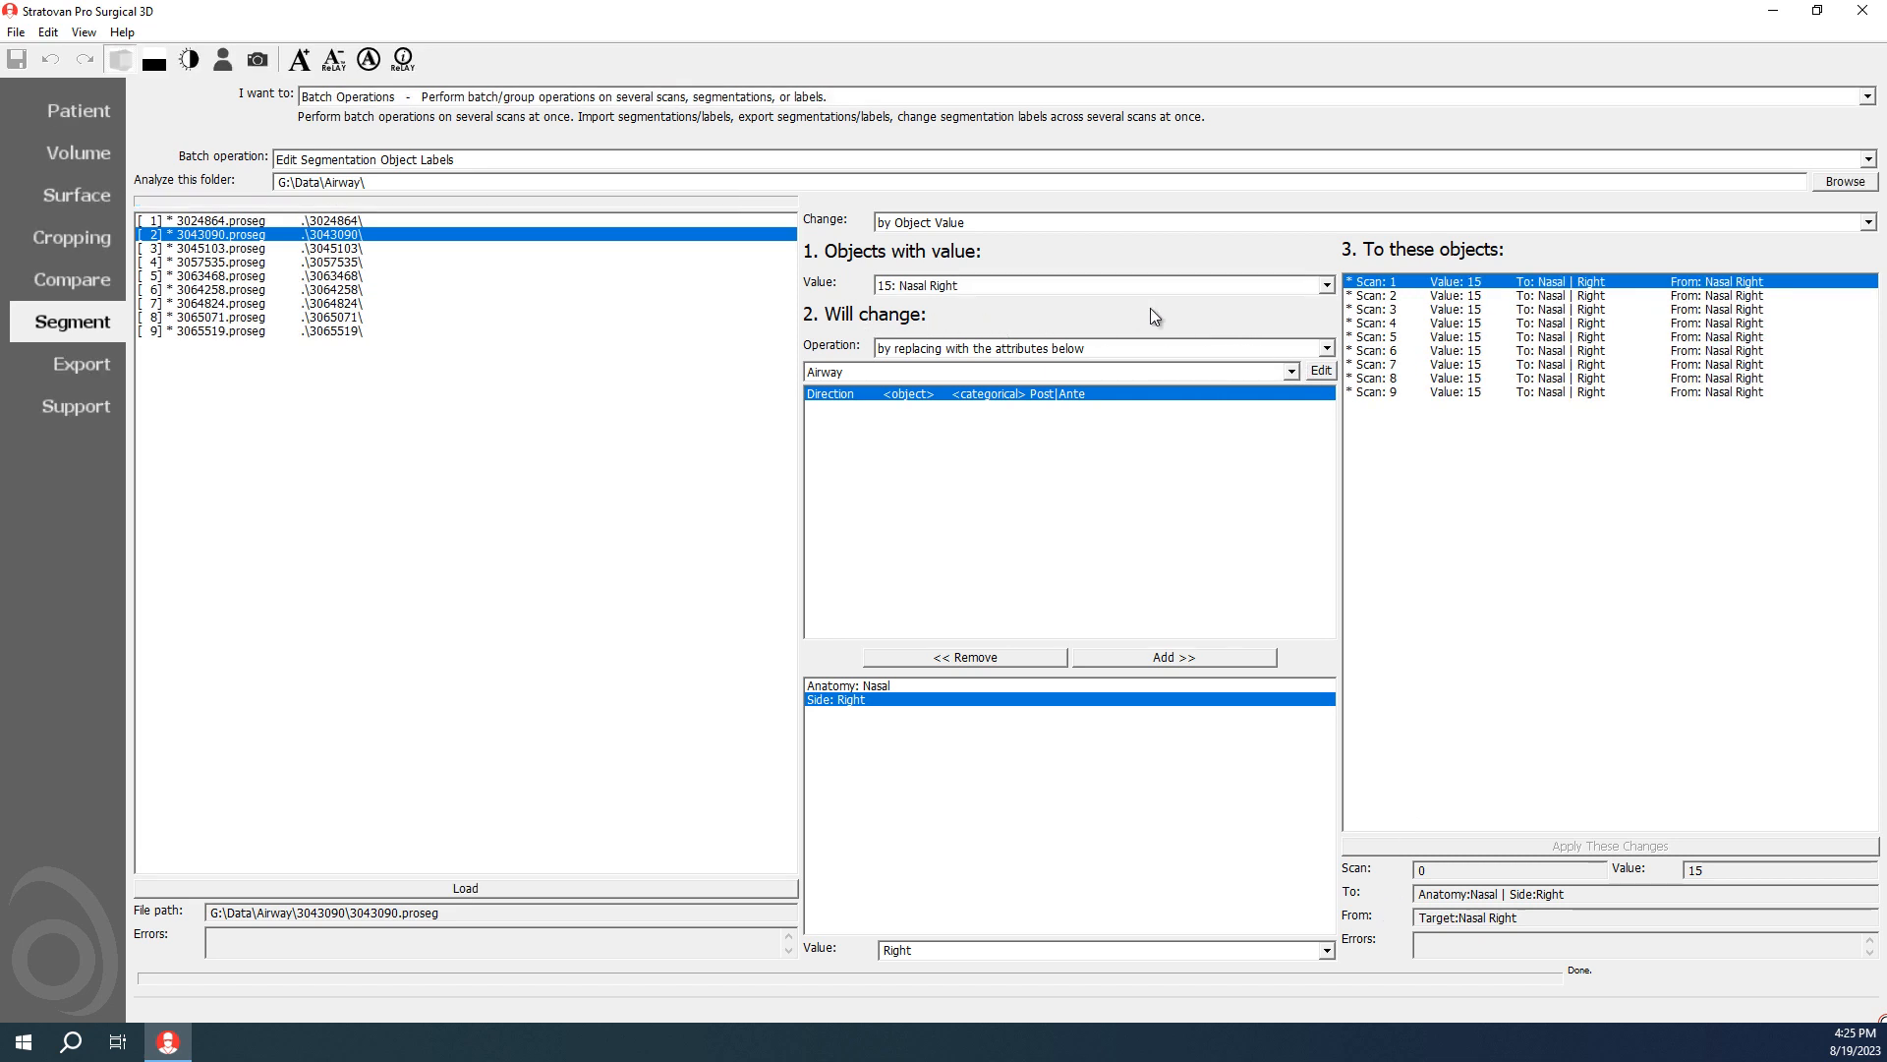
# Step: Review the list of object values to check the labels of all airway objects
pyautogui.click(1011, 284)
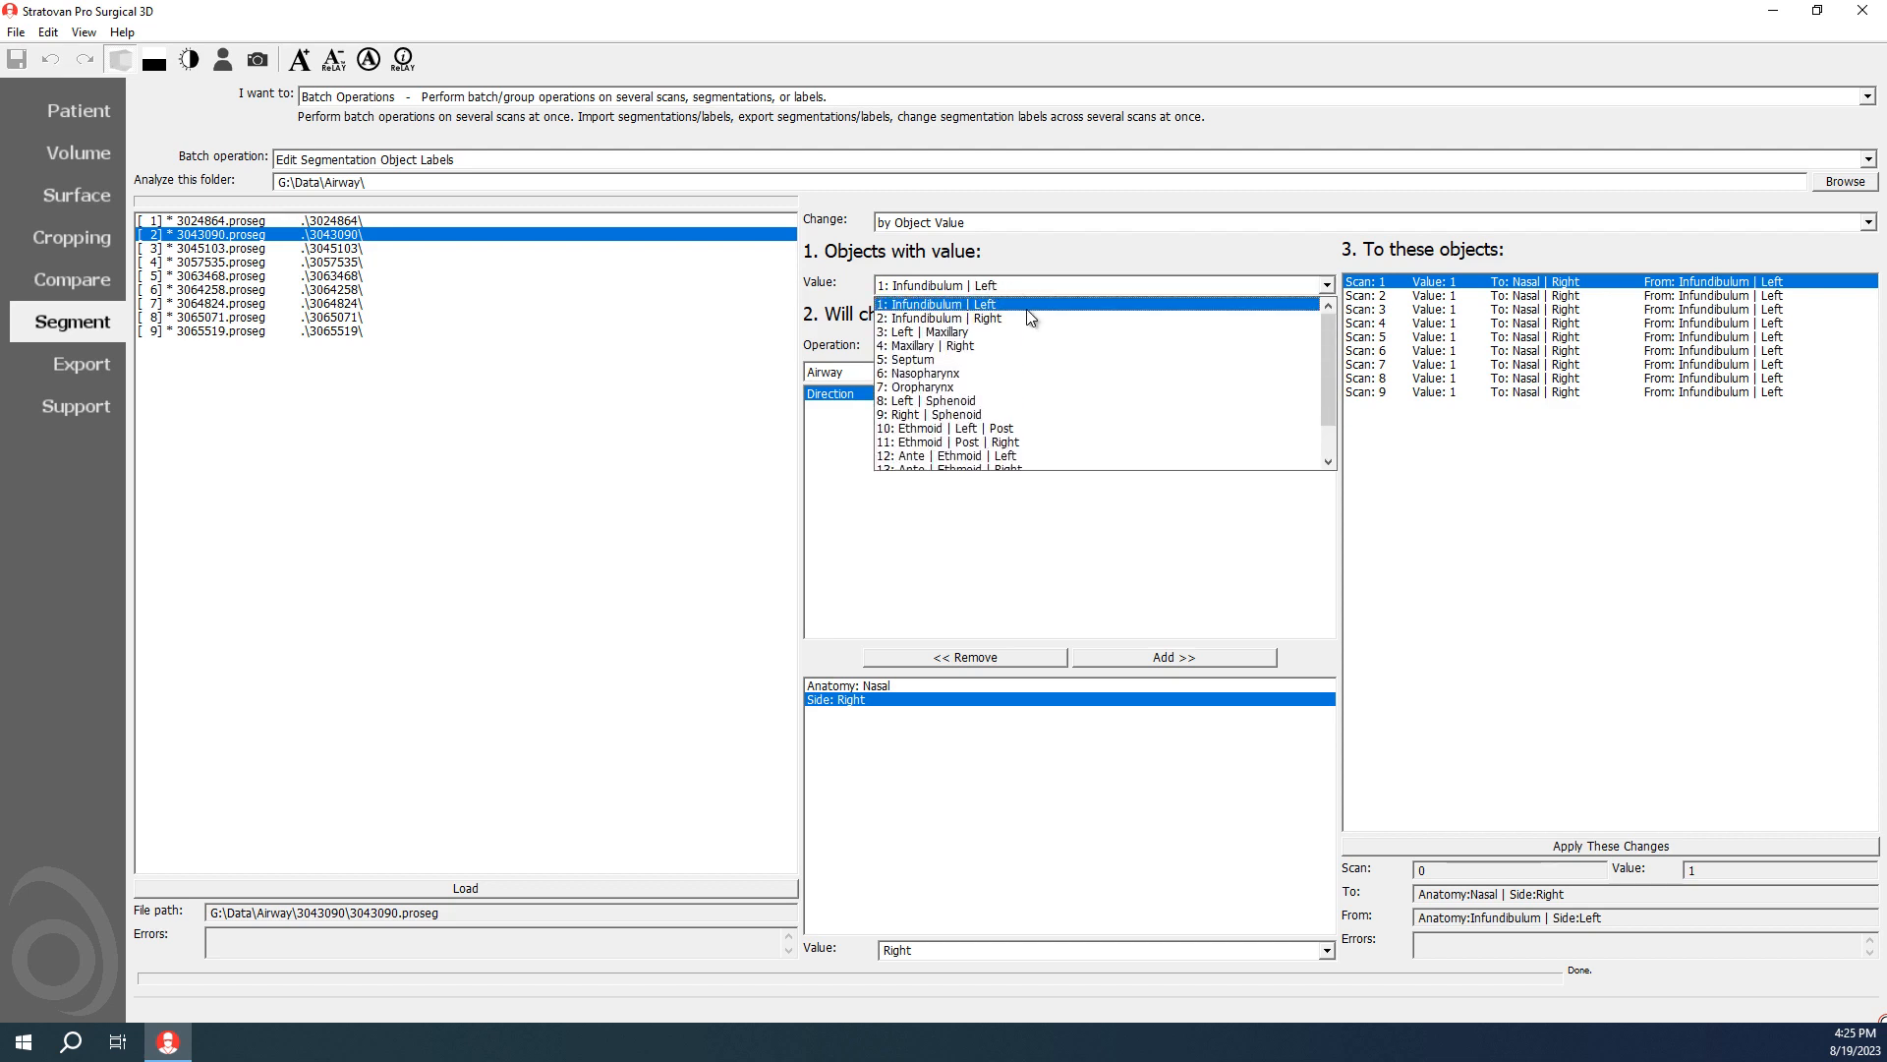
pyautogui.scroll(-3, 1047, 383)
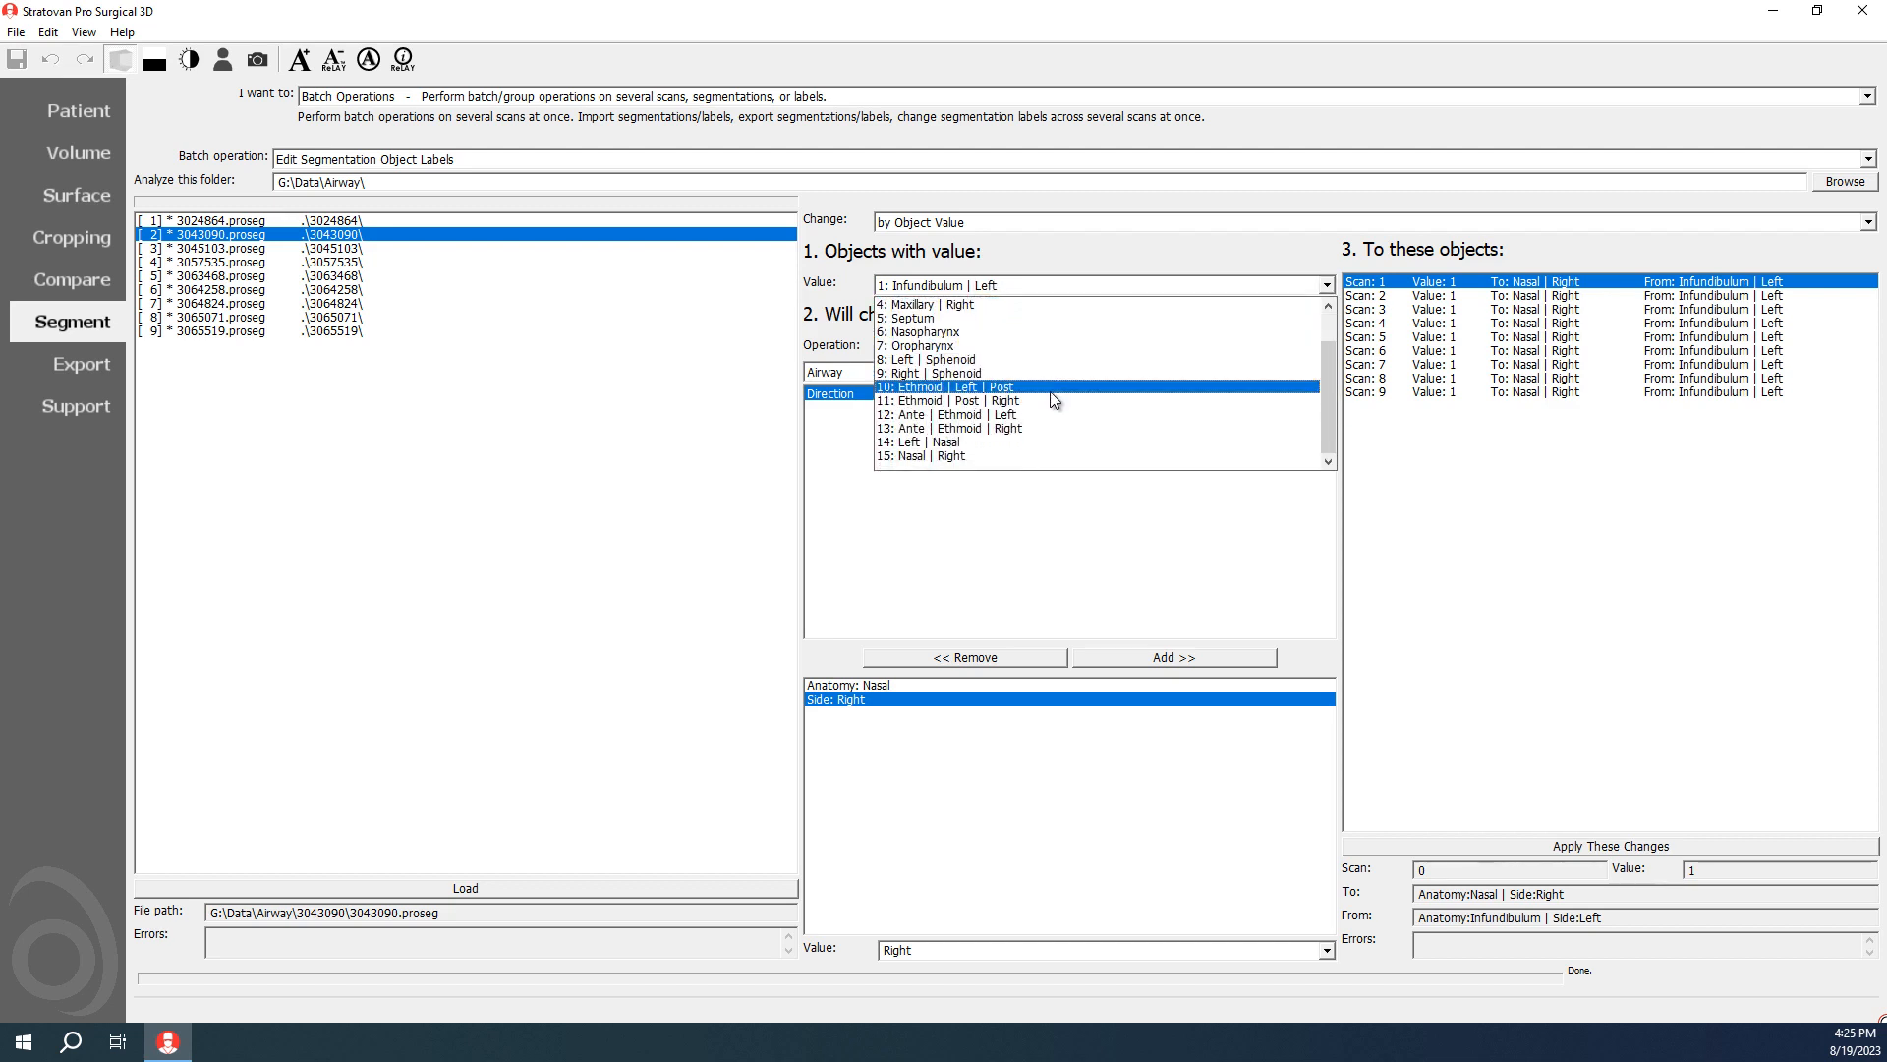
pyautogui.click(851, 309)
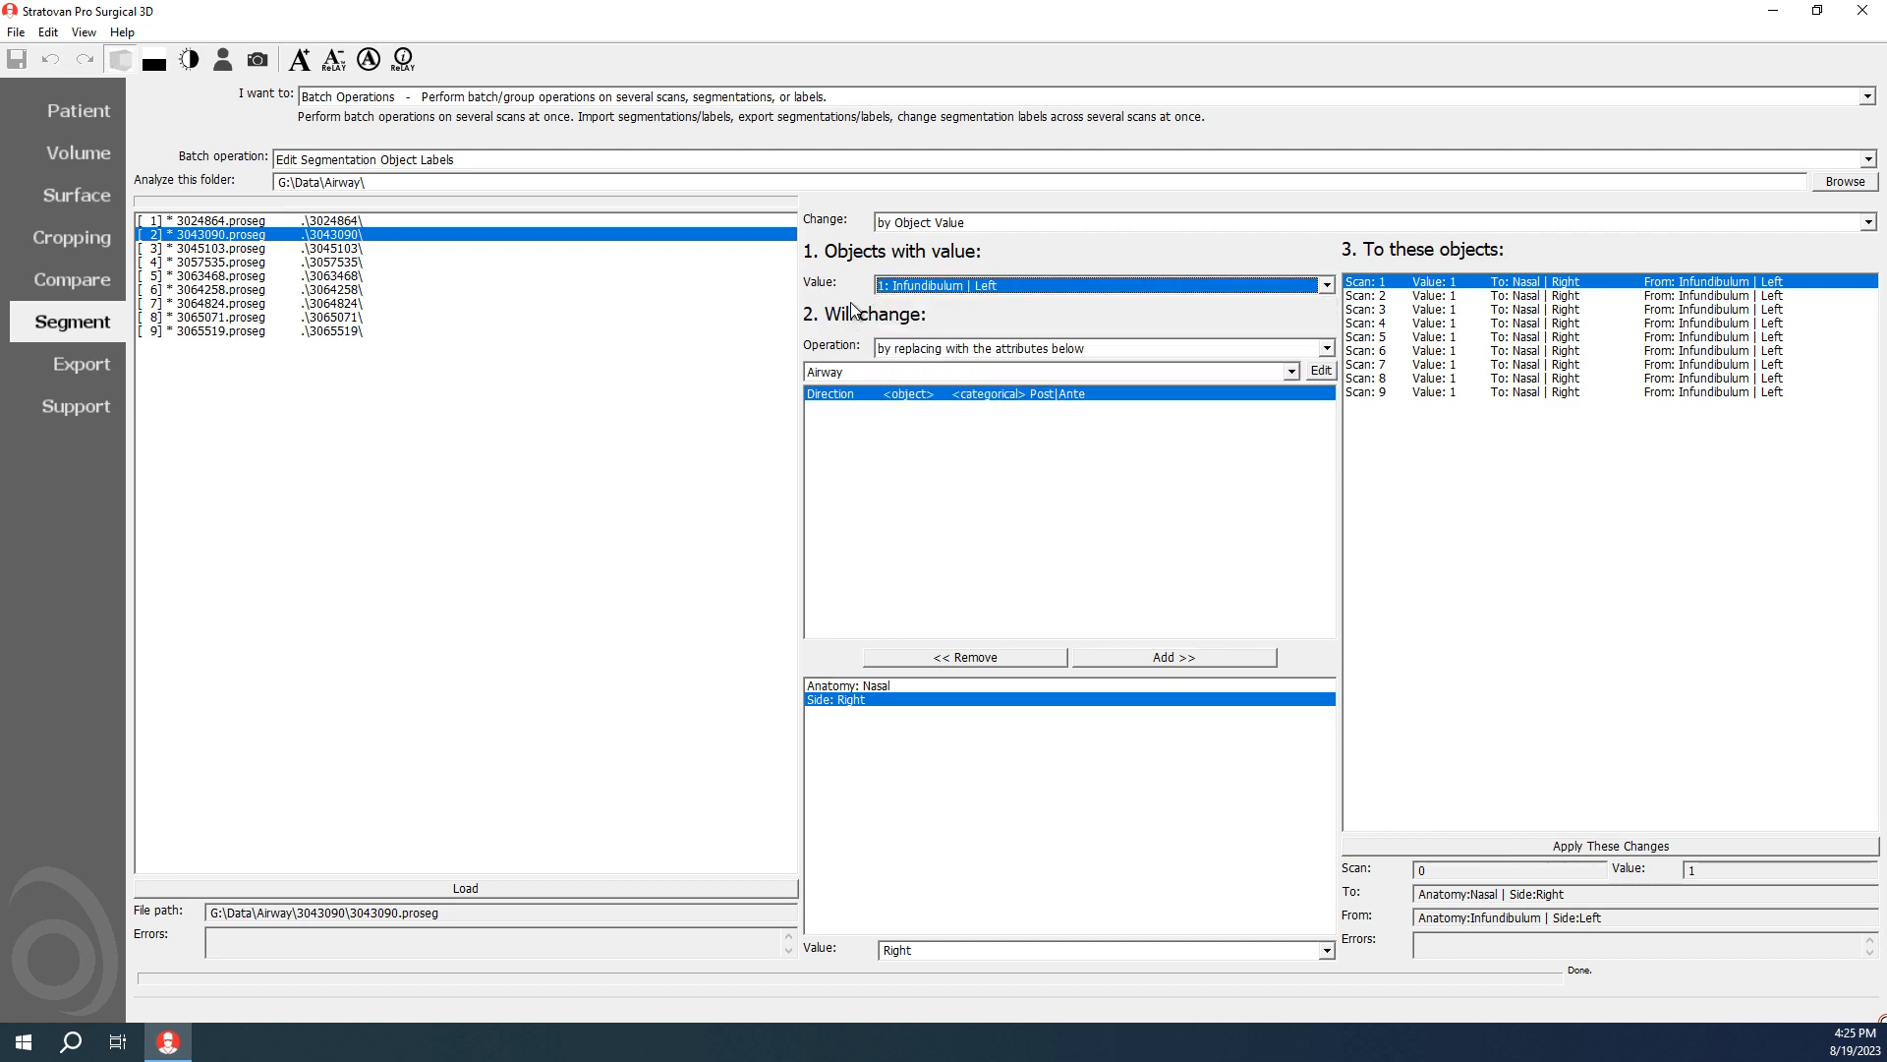
# Step: Switch the segmentation task to Quality Assurance and look through the highest-ranked outliers and their histograms, starting from Oropharynx
pyautogui.click(389, 98)
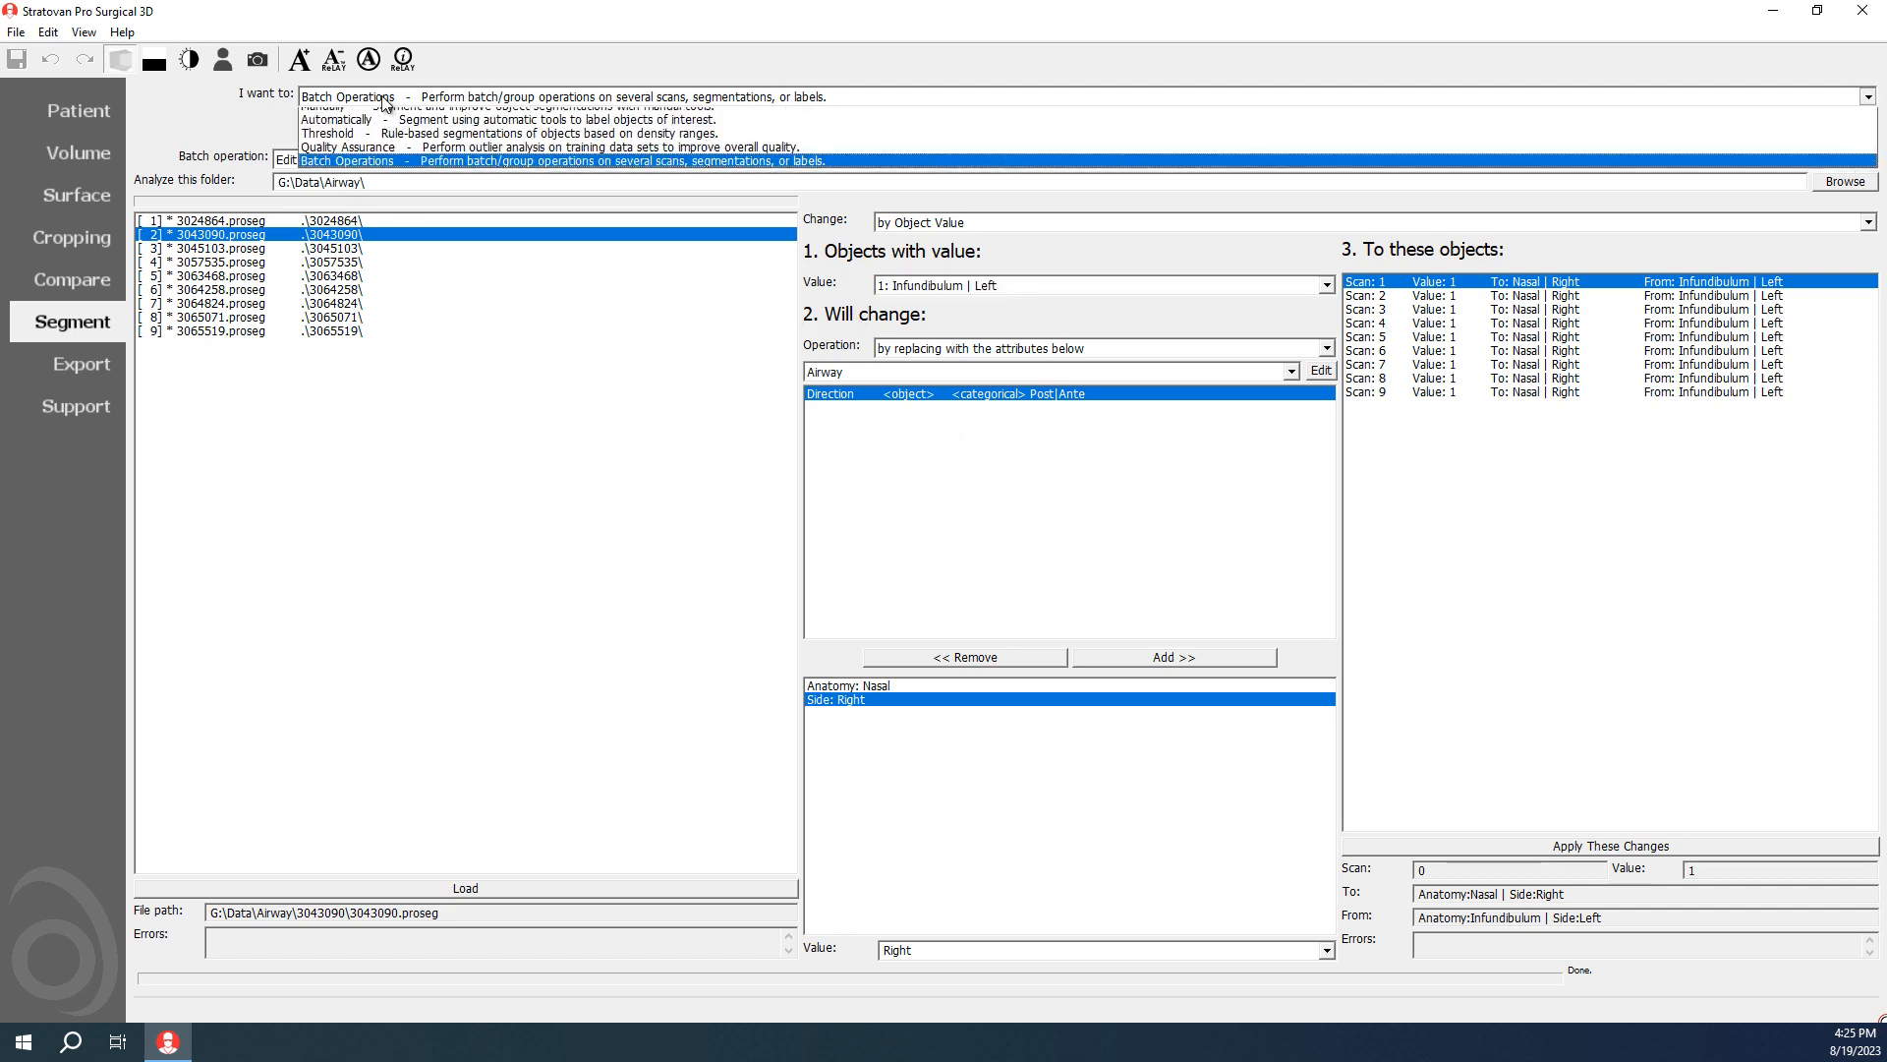
pyautogui.click(389, 158)
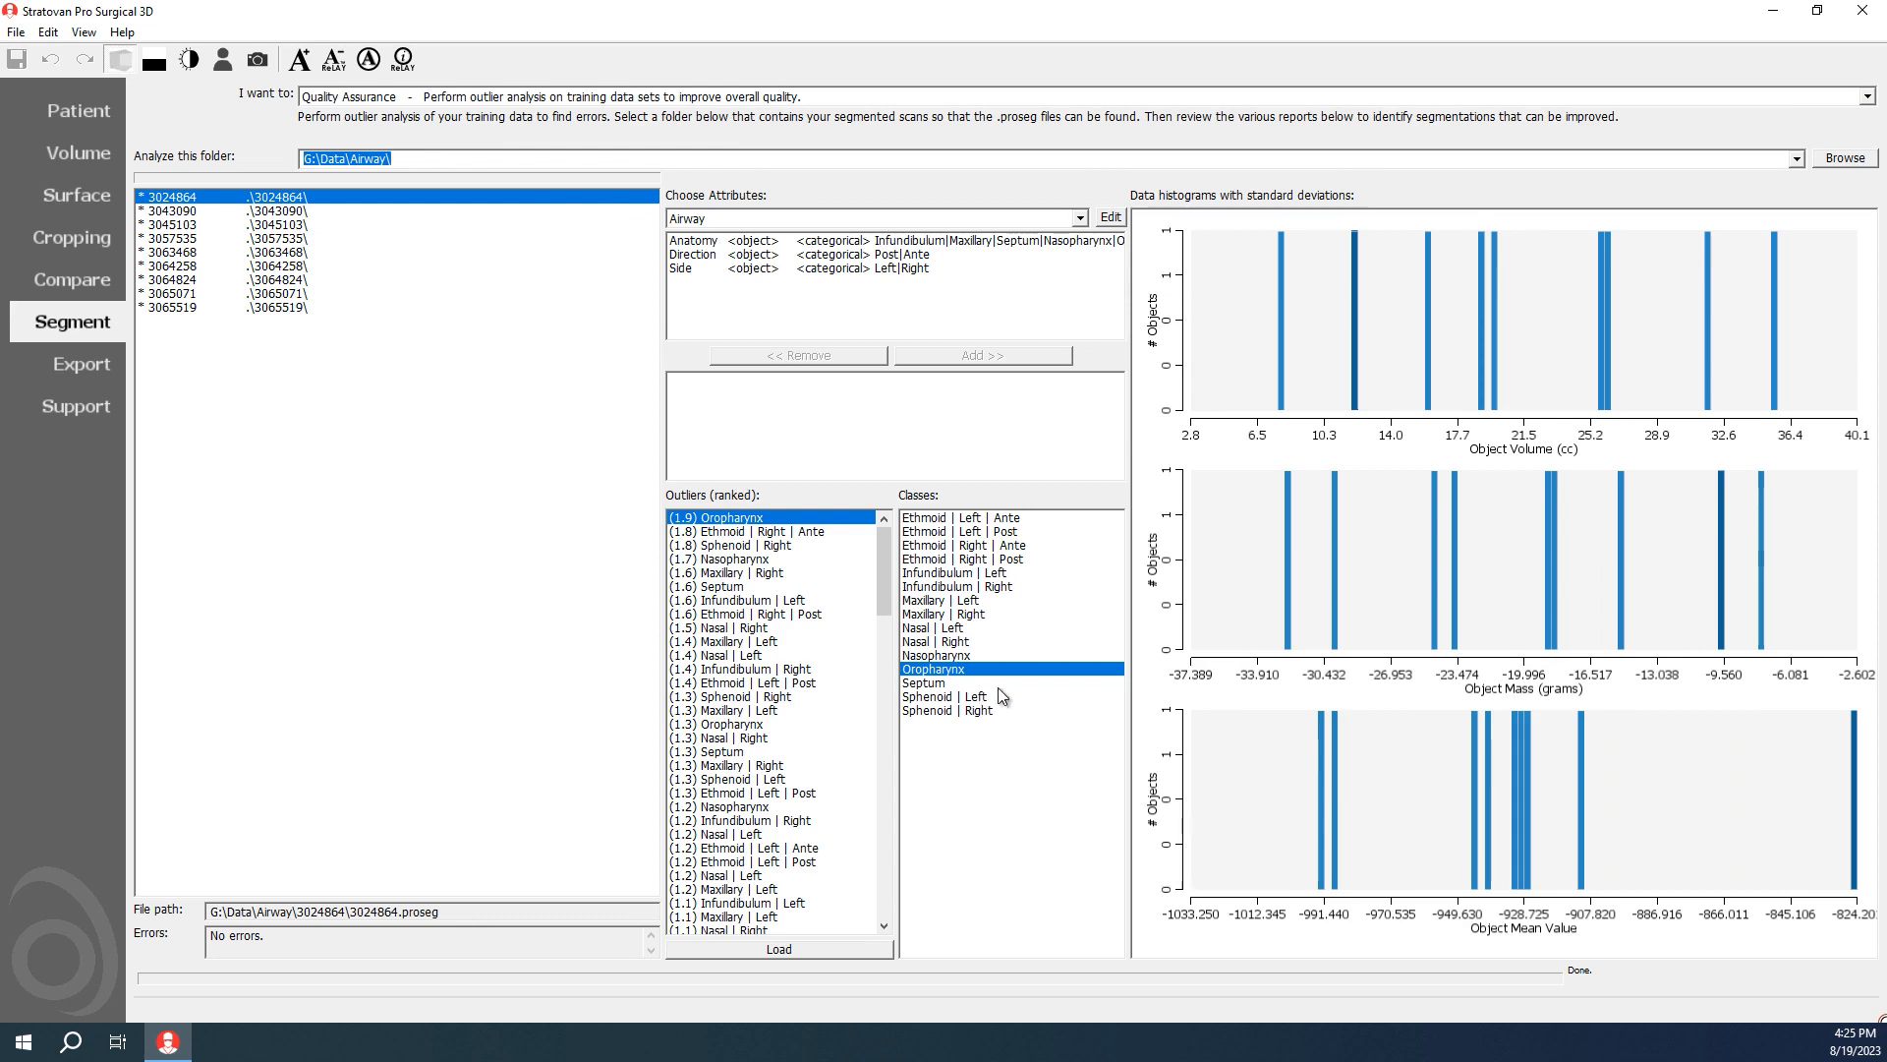
pyautogui.click(754, 531)
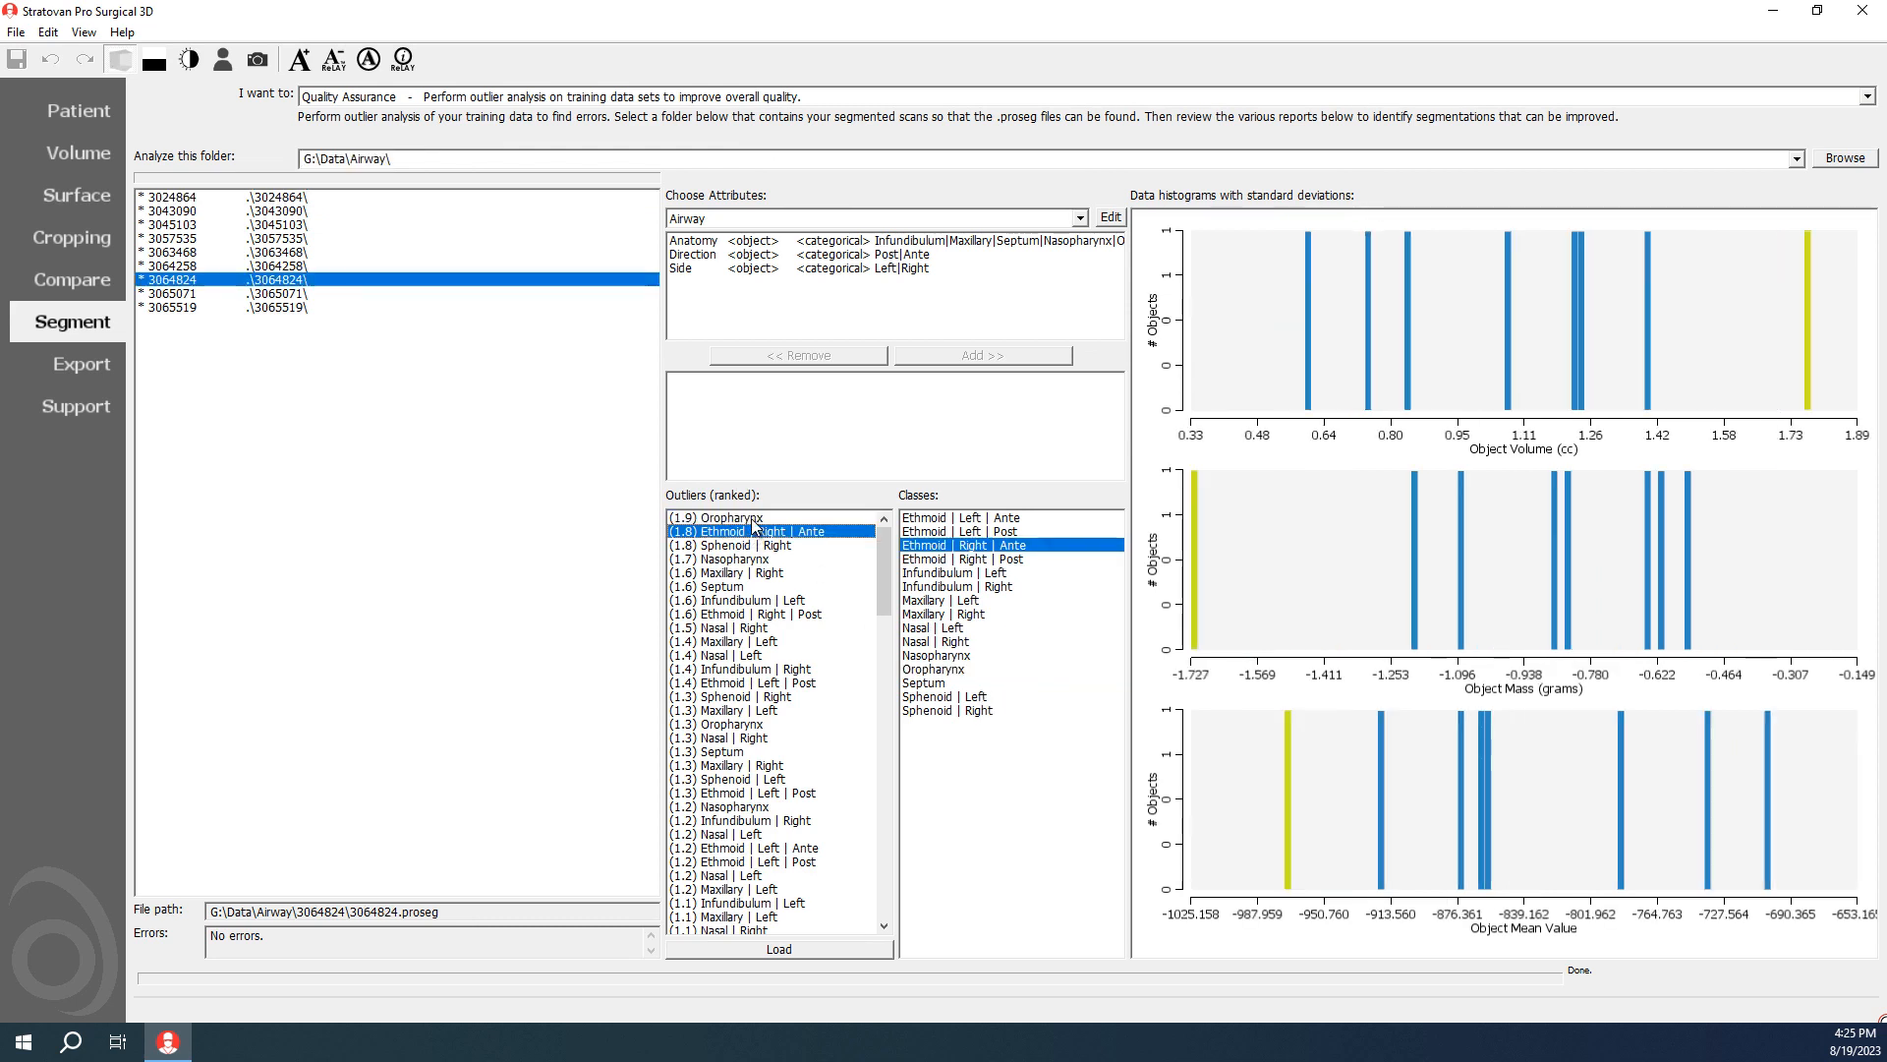
pyautogui.click(753, 520)
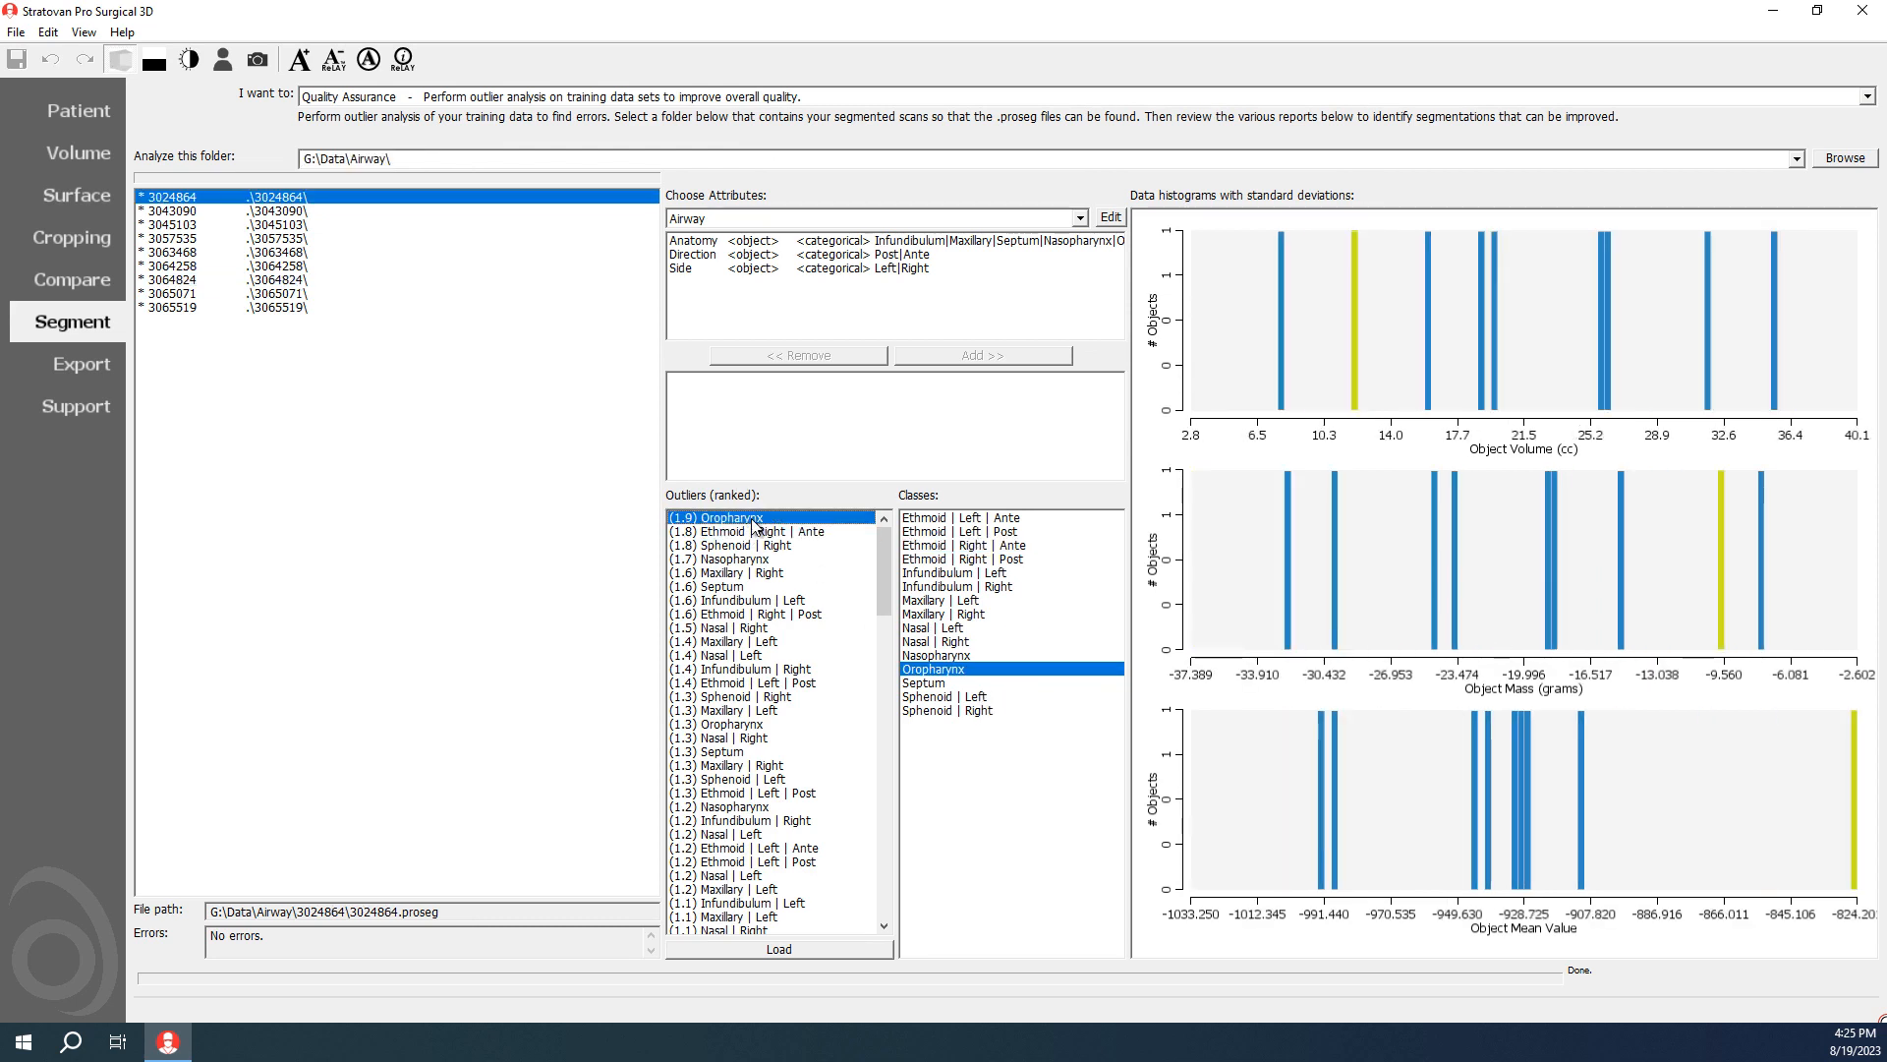
pyautogui.press('Down')
pyautogui.press('Down')
pyautogui.press('Down')
pyautogui.press('Down')
pyautogui.press('Down')
pyautogui.press('Down')
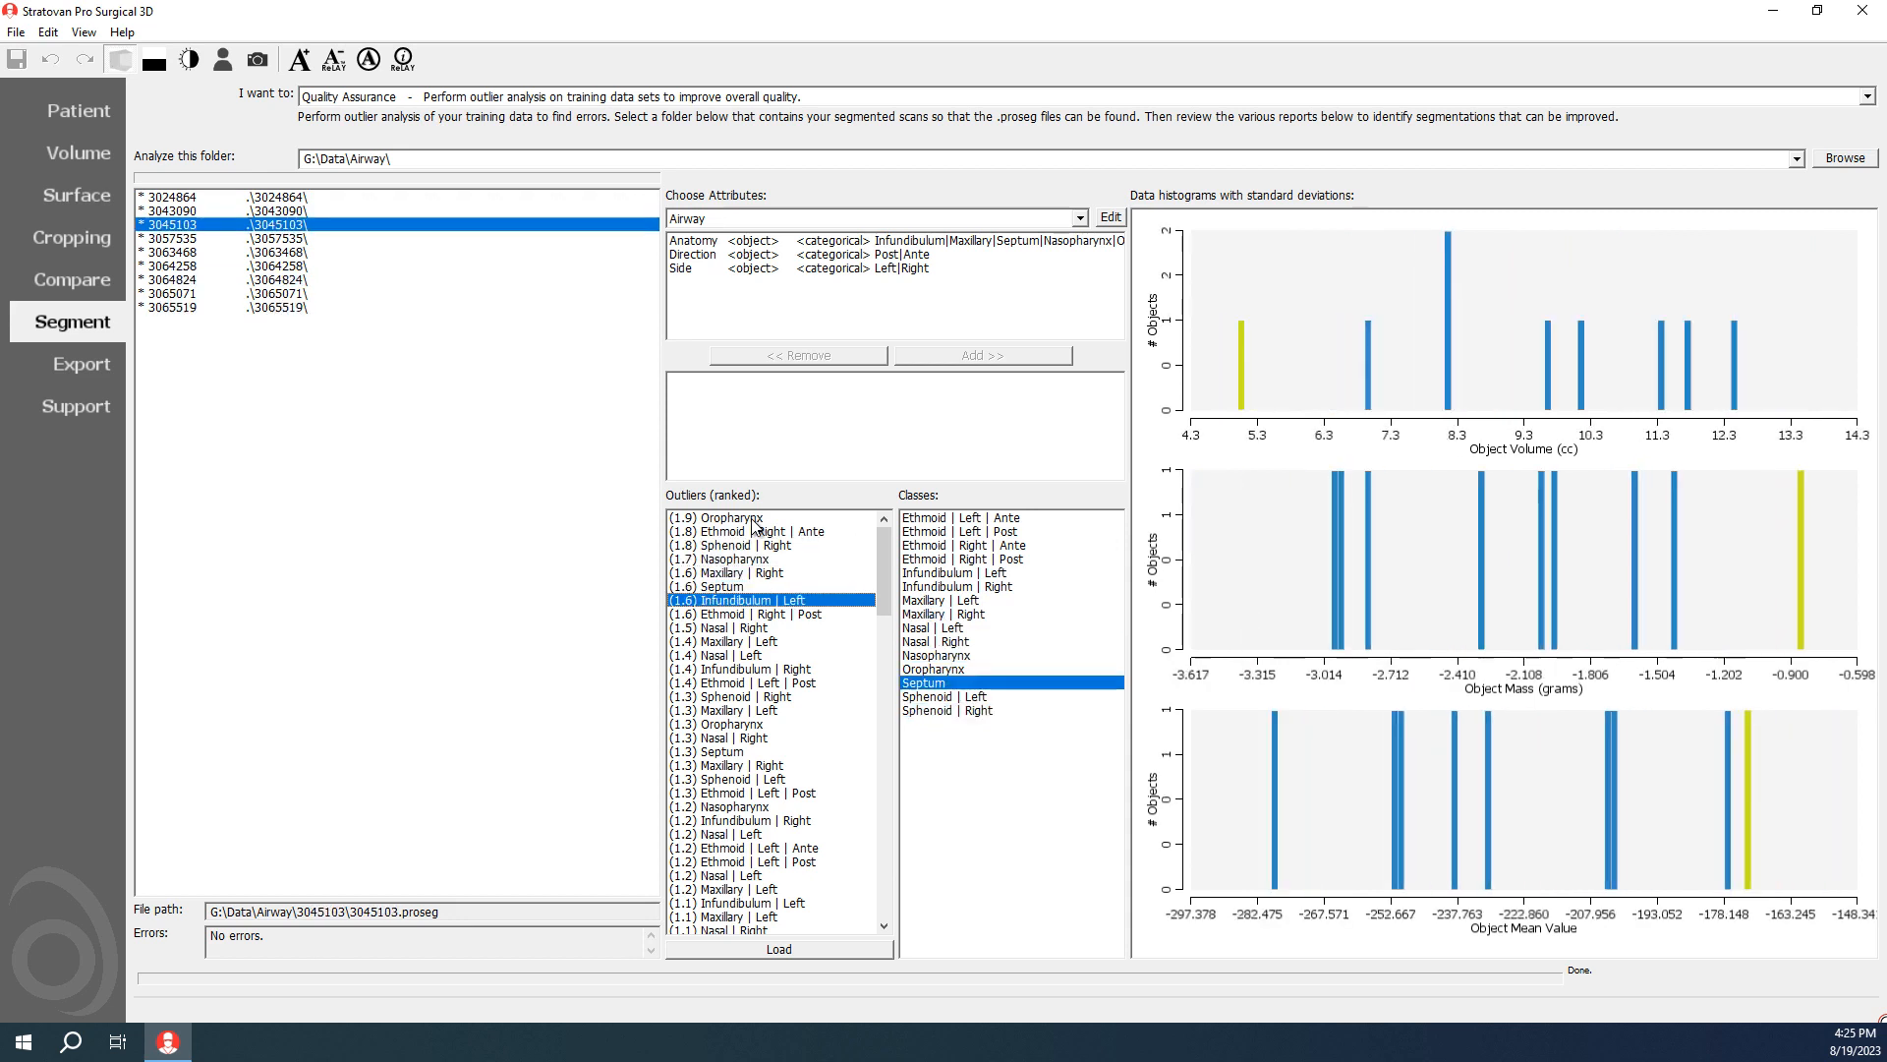
pyautogui.press('Down')
pyautogui.press('Down')
pyautogui.press('Down')
pyautogui.press('Up')
pyautogui.press('Up')
pyautogui.press('Up')
pyautogui.press('Up')
pyautogui.press('Up')
pyautogui.press('Up')
pyautogui.press('Up')
pyautogui.press('Up')
pyautogui.press('Up')
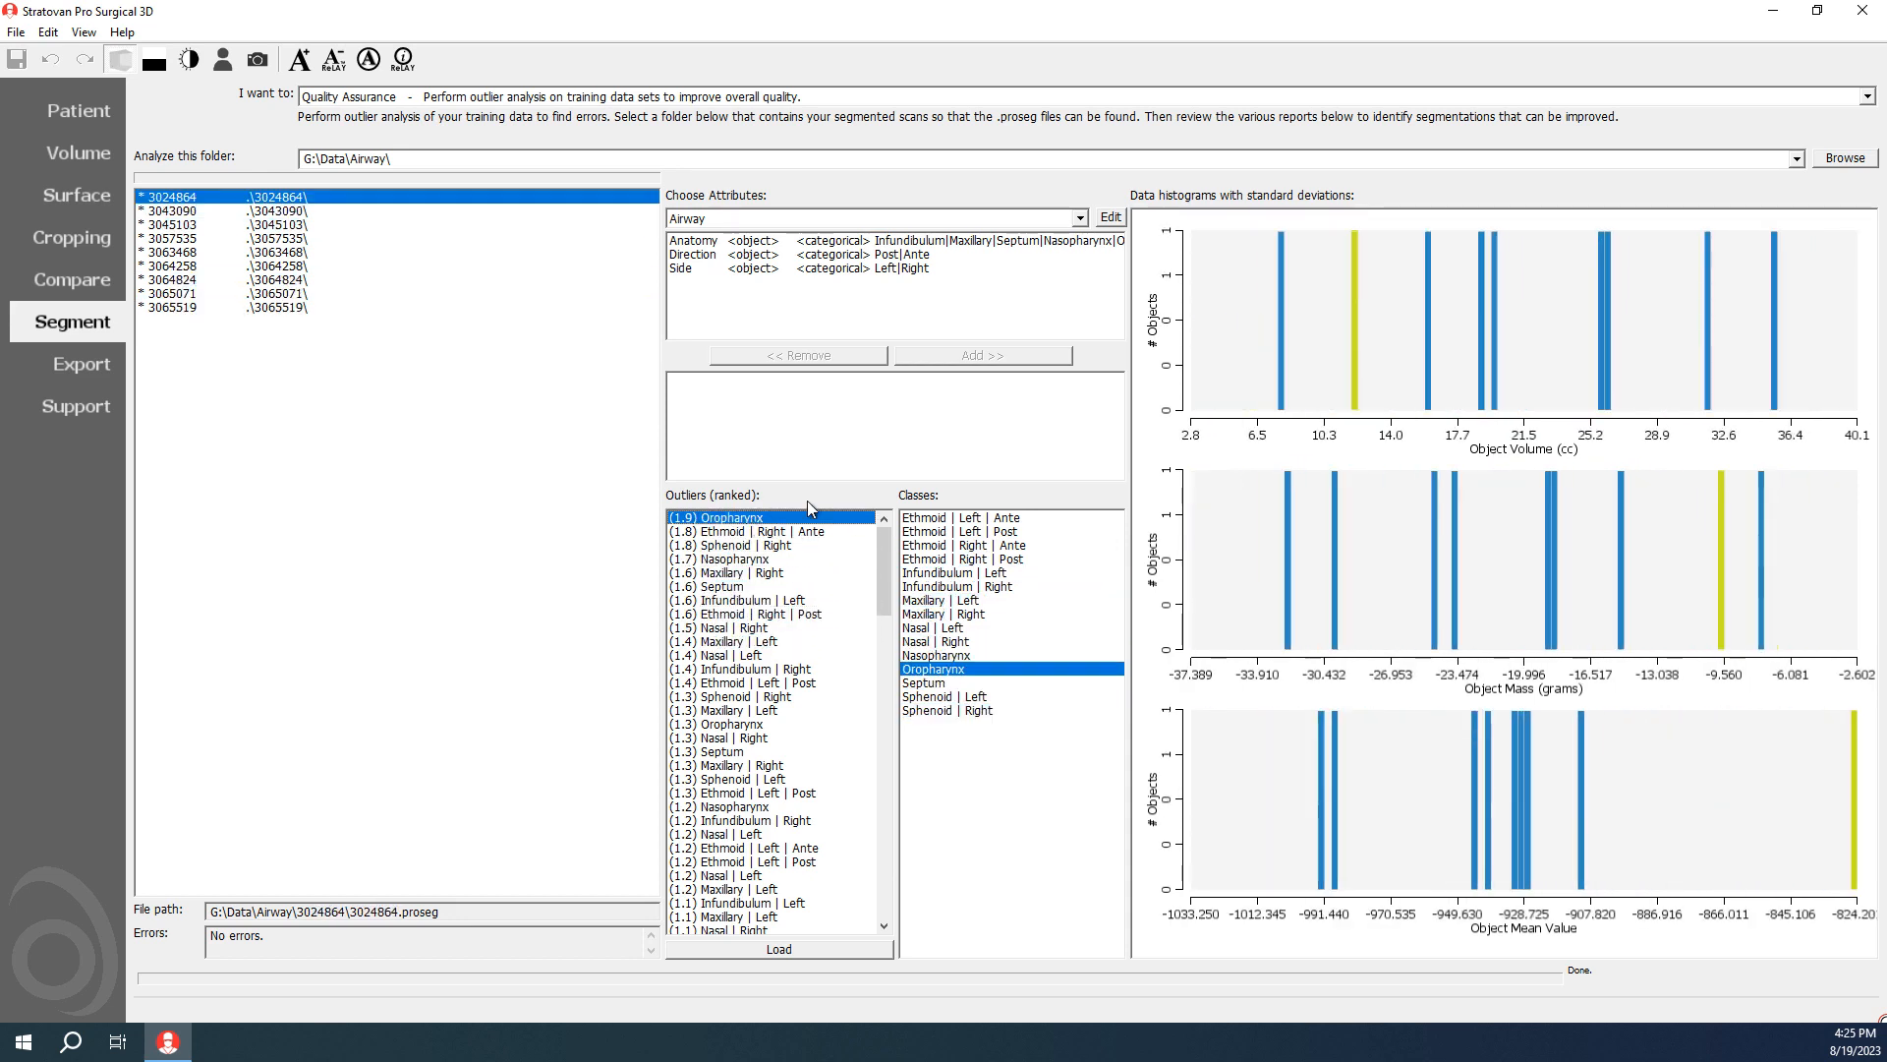
# Step: Examine the data histograms of the four Ethmoid classes: Left Ante, Left Post, Right Ante and Right Post
pyautogui.click(976, 518)
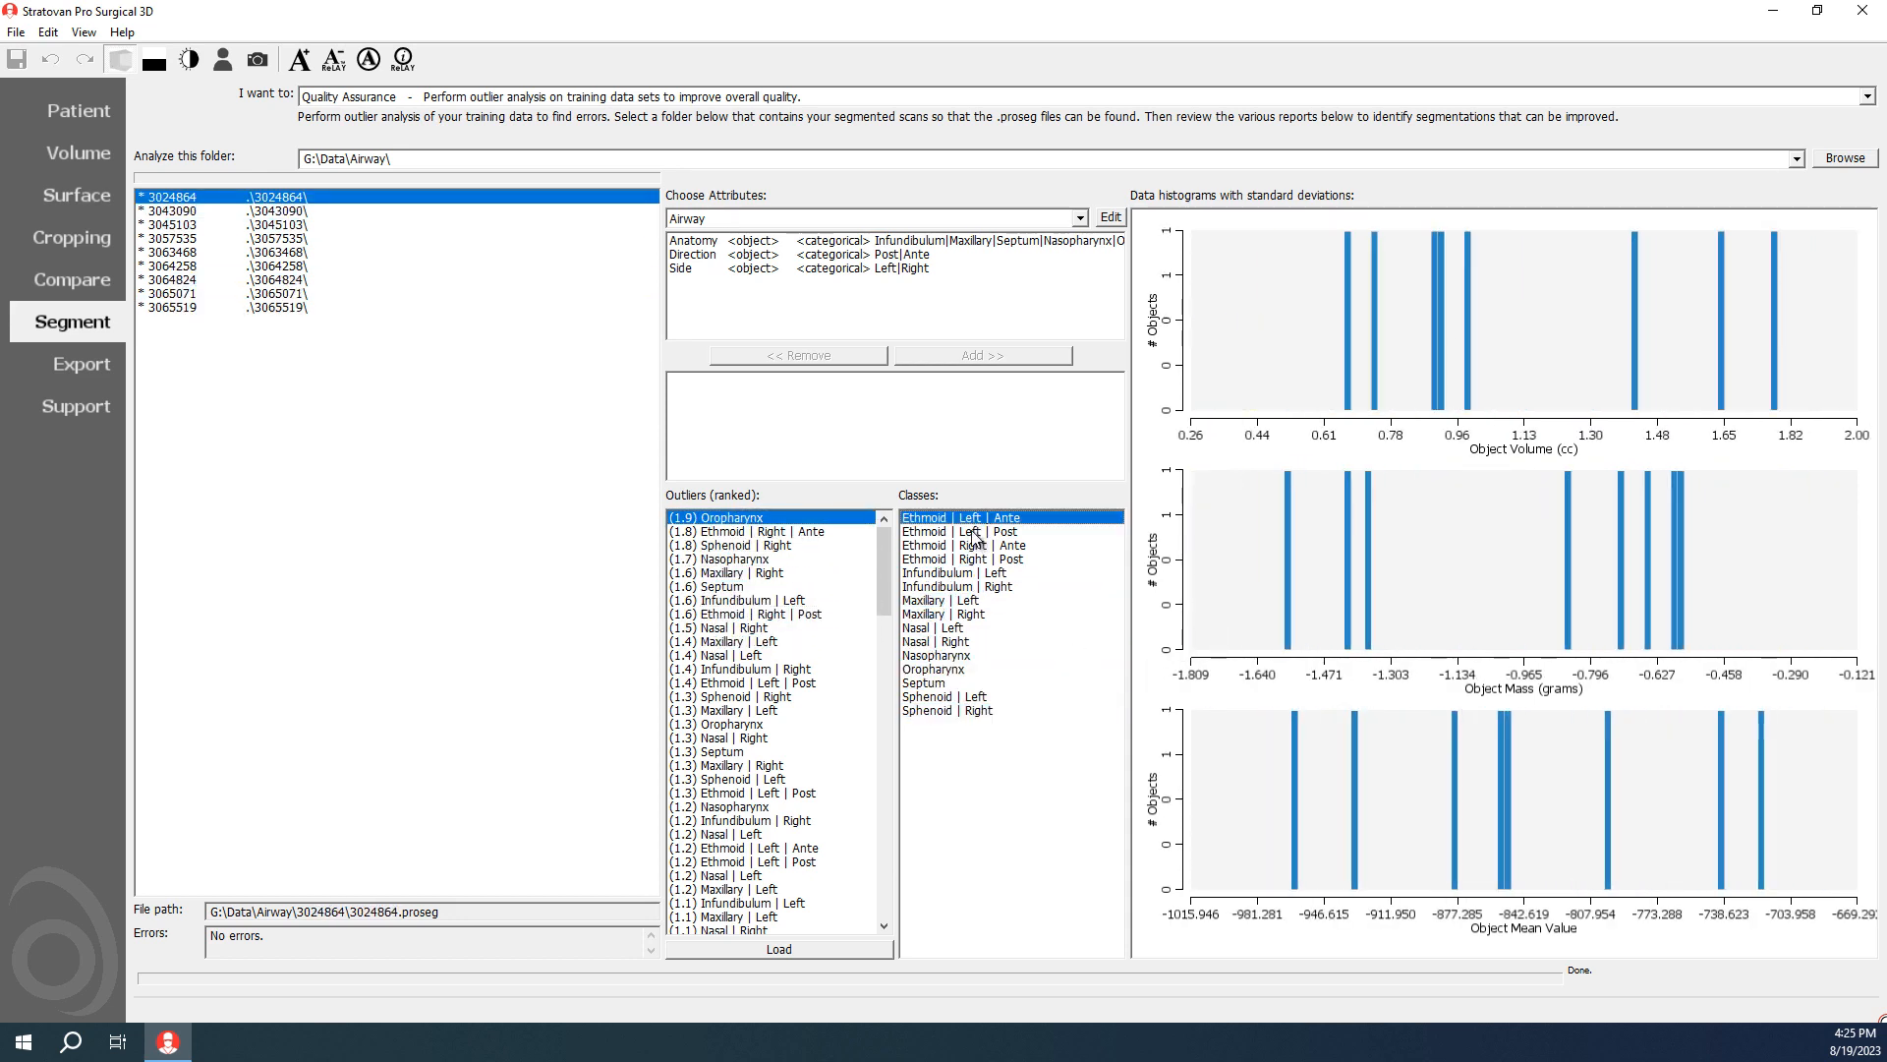
pyautogui.click(972, 532)
pyautogui.click(973, 546)
pyautogui.click(976, 561)
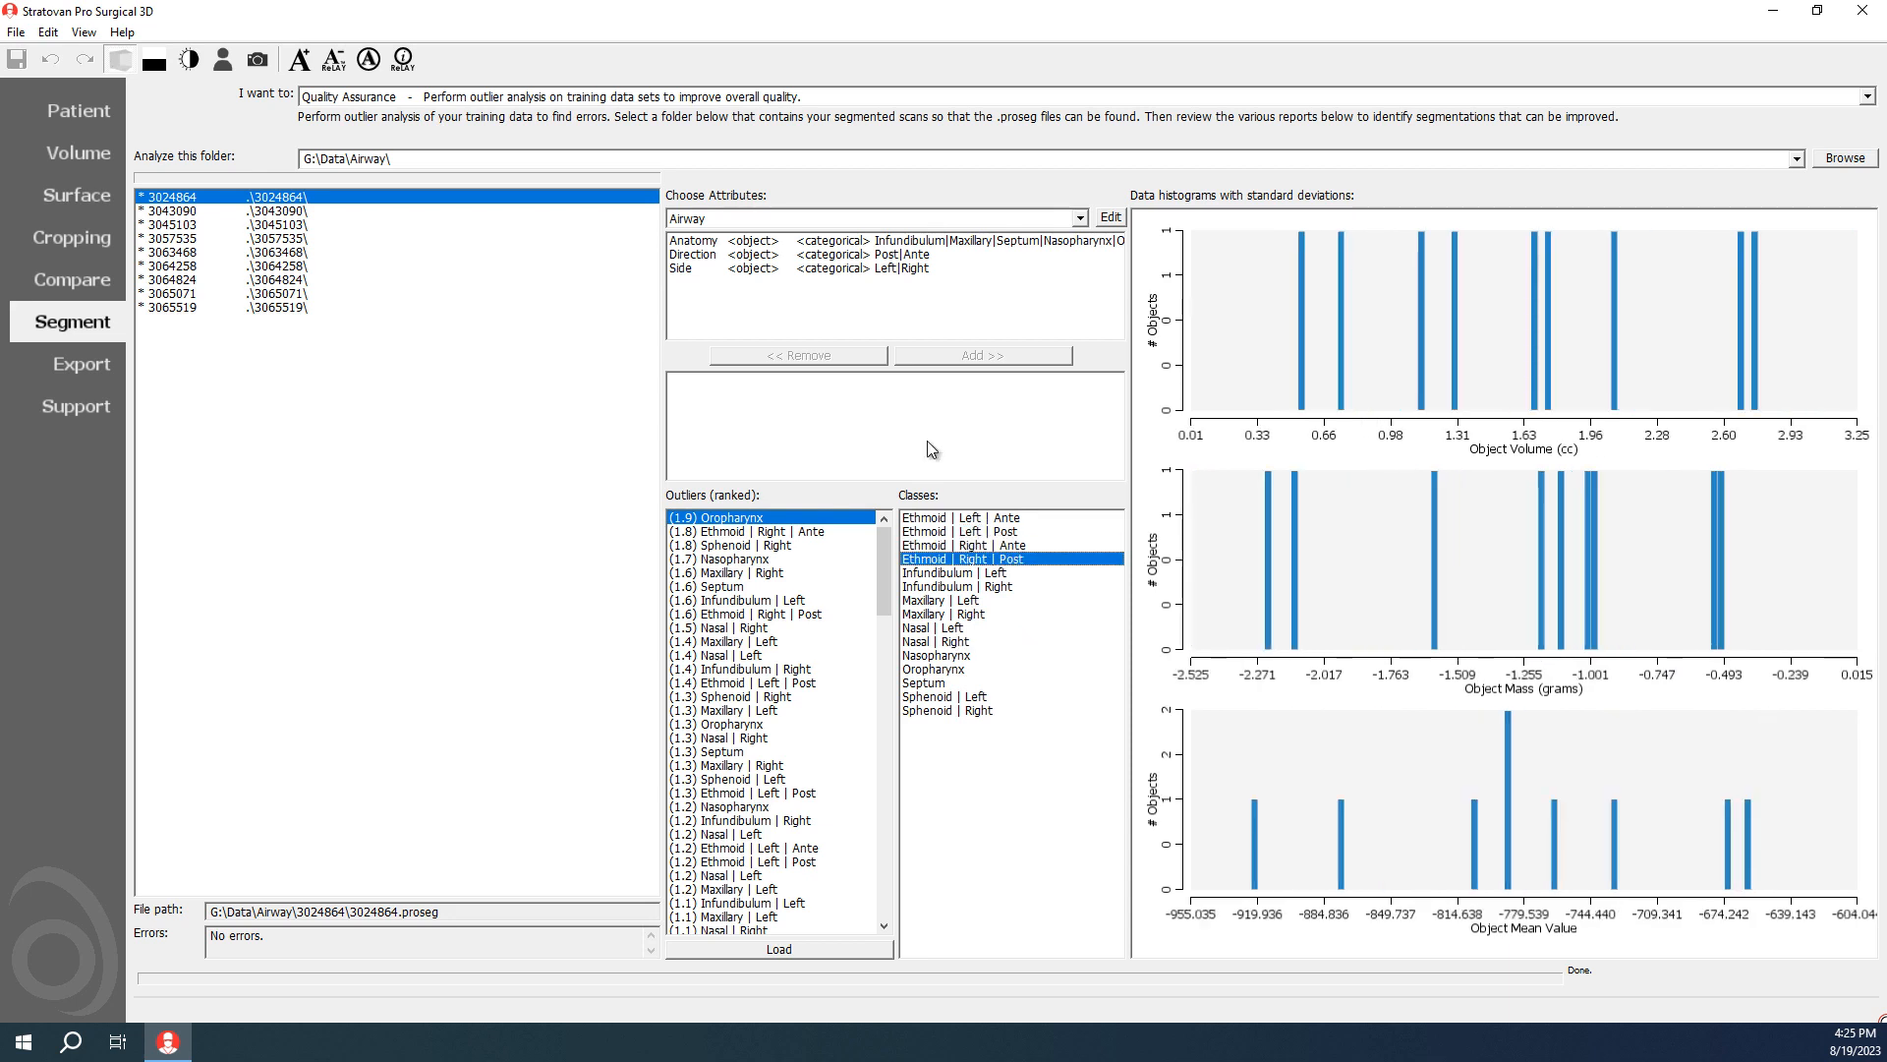
# Step: Group the outlier analysis classes by the Anatomy attribute and view the histograms of the Sphenoid and Ethmoid classes
pyautogui.click(698, 246)
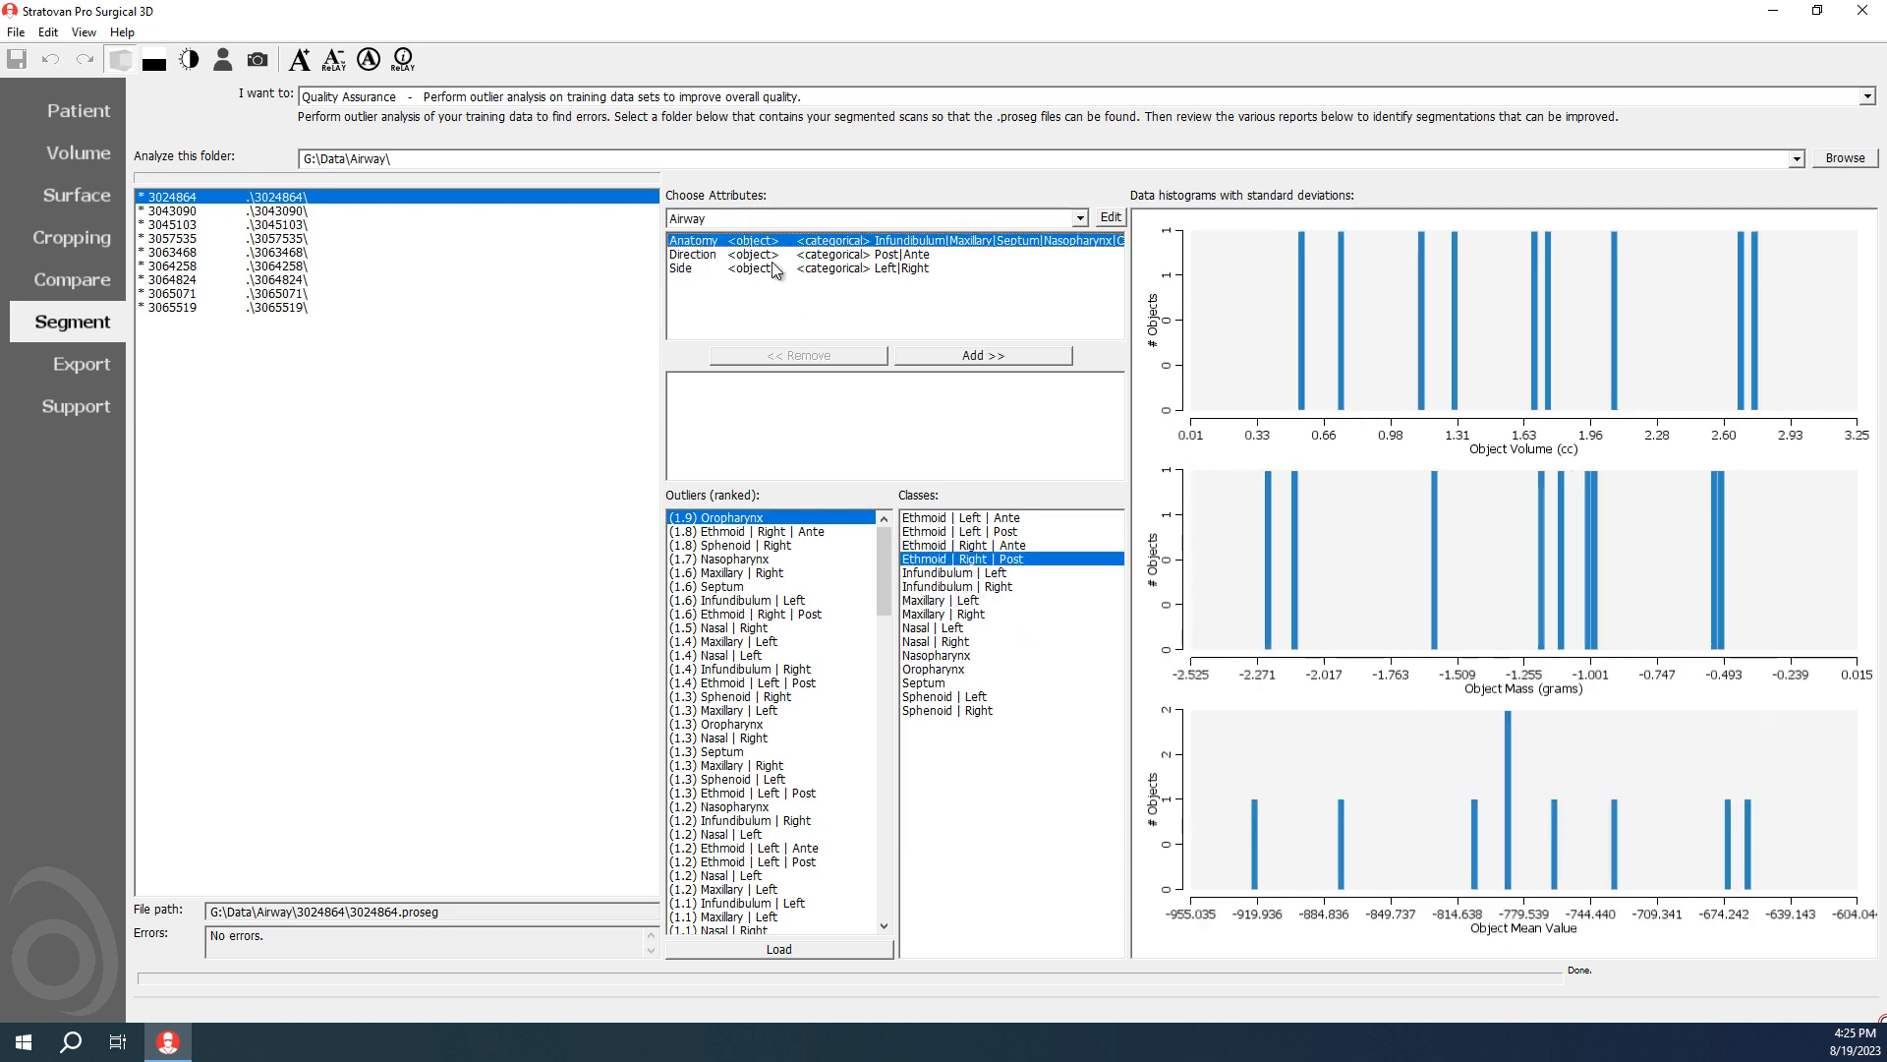
pyautogui.click(955, 359)
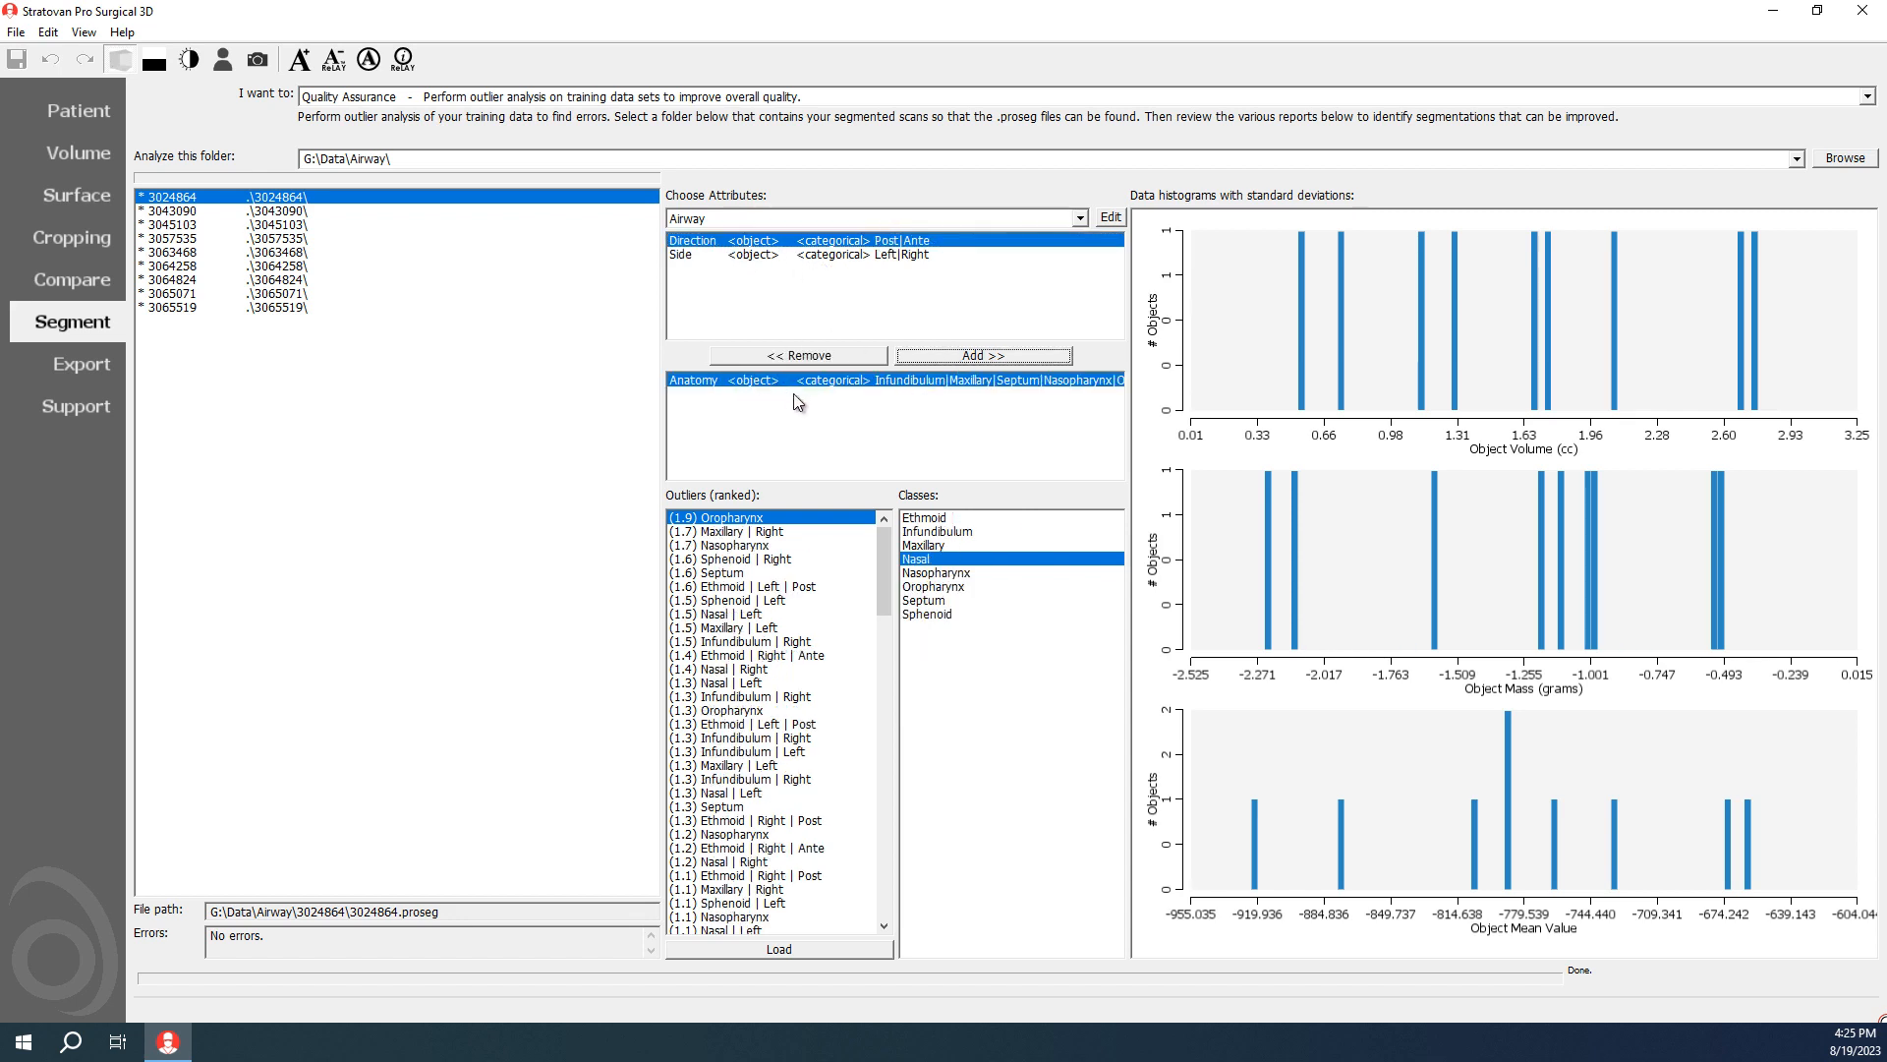
pyautogui.click(929, 613)
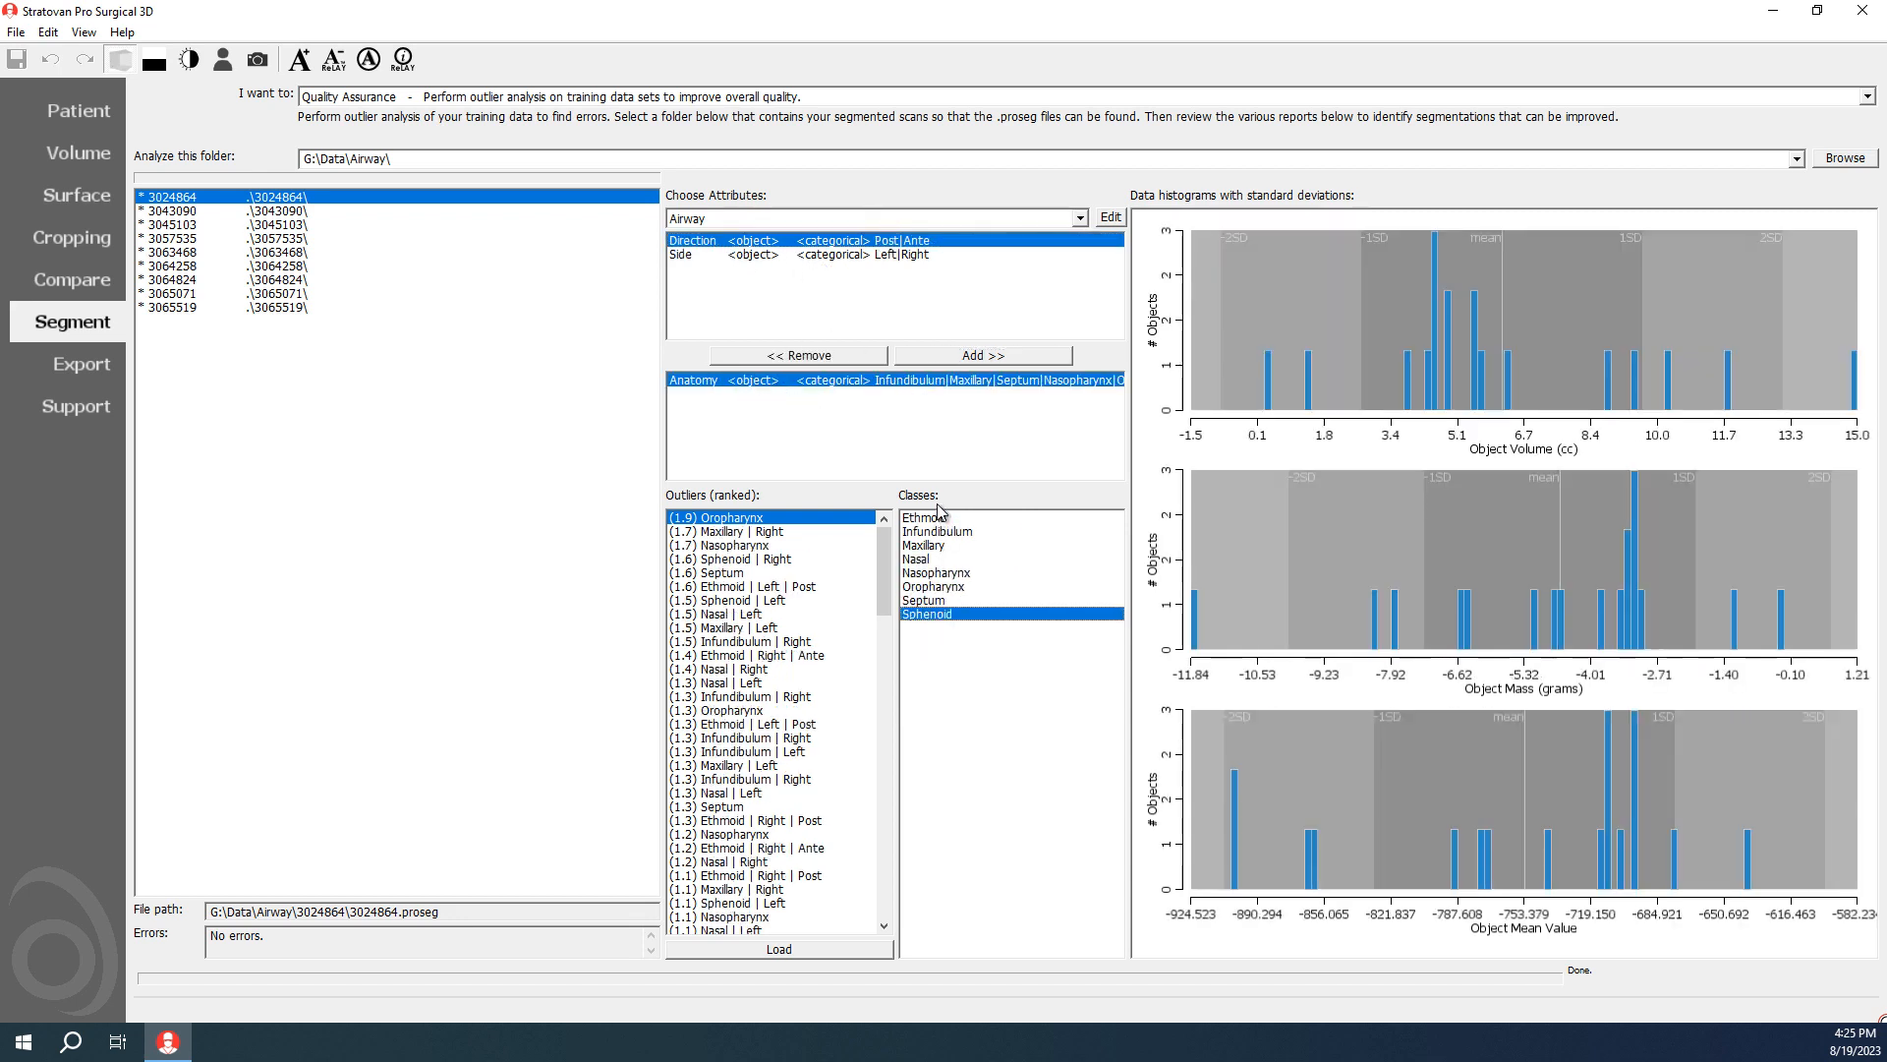
pyautogui.click(938, 516)
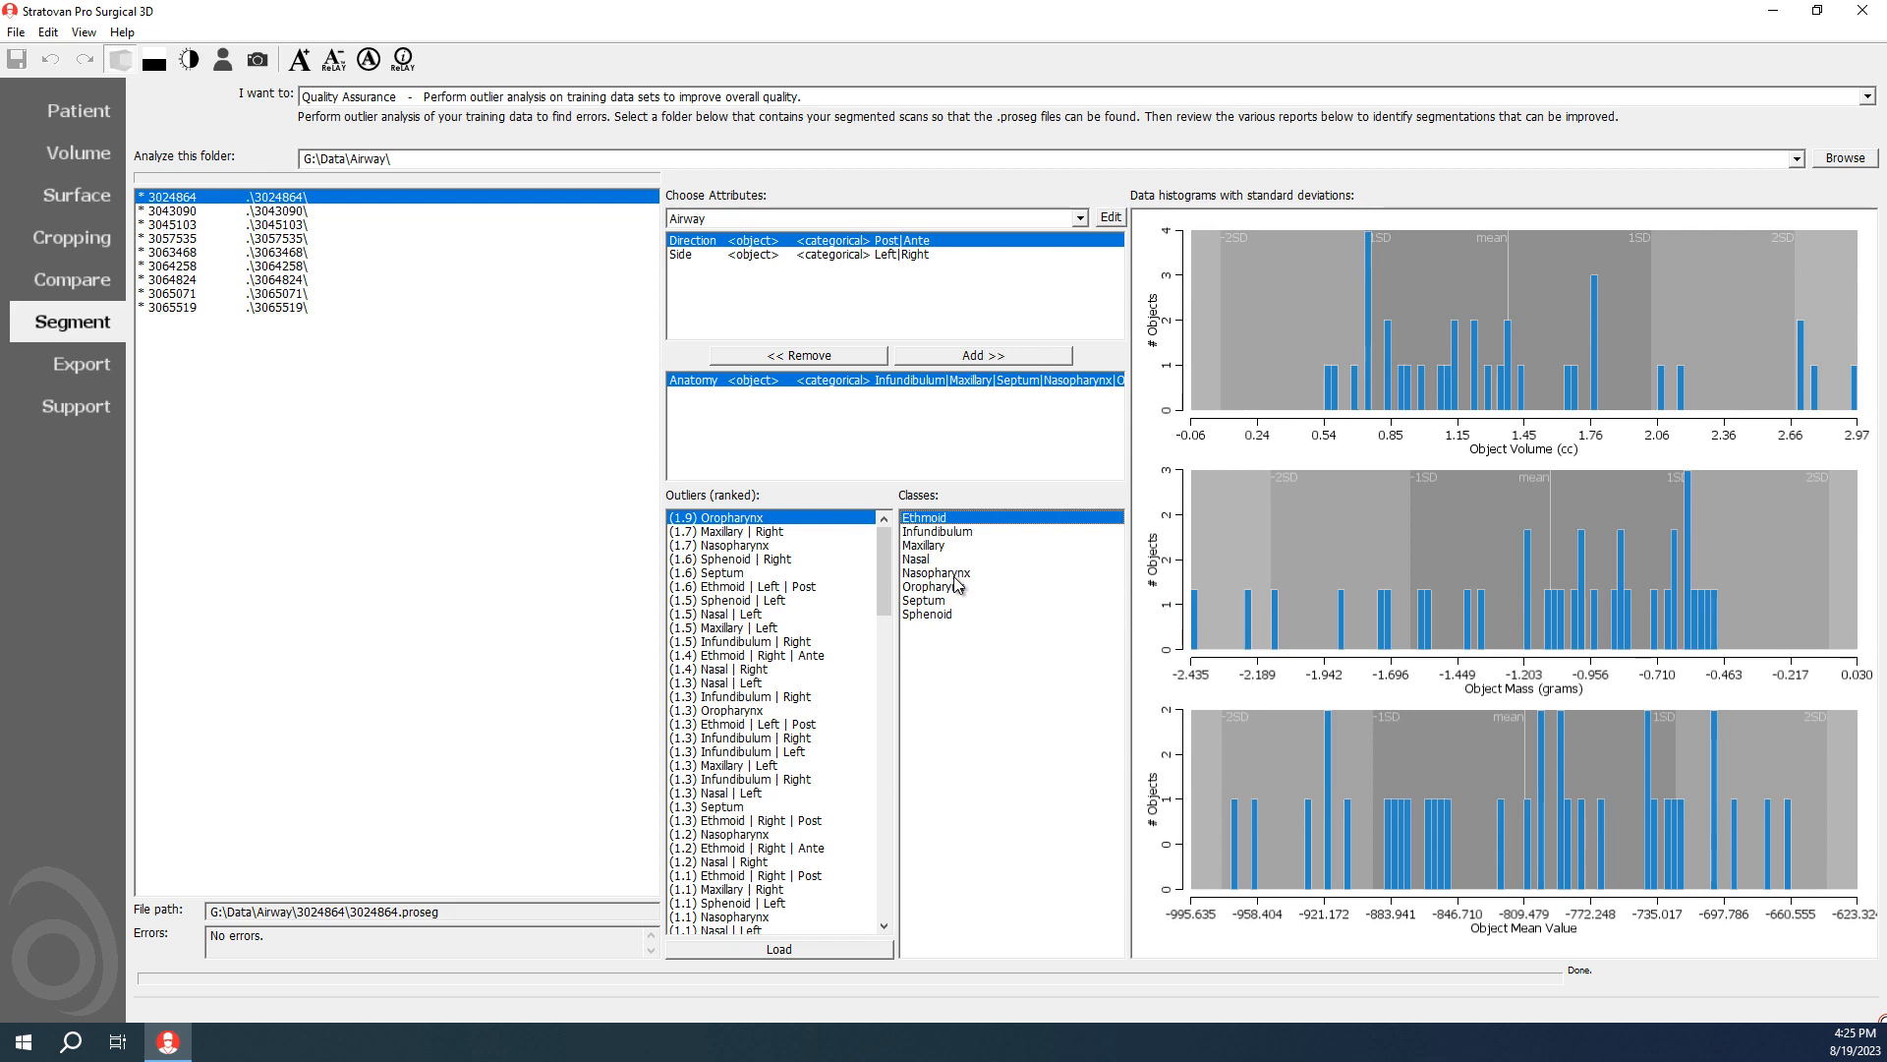
# Step: Look through the data histograms of the other anatomy classes between Infundibulum and Septum
pyautogui.press('Down')
pyautogui.press('Down')
pyautogui.press('Down')
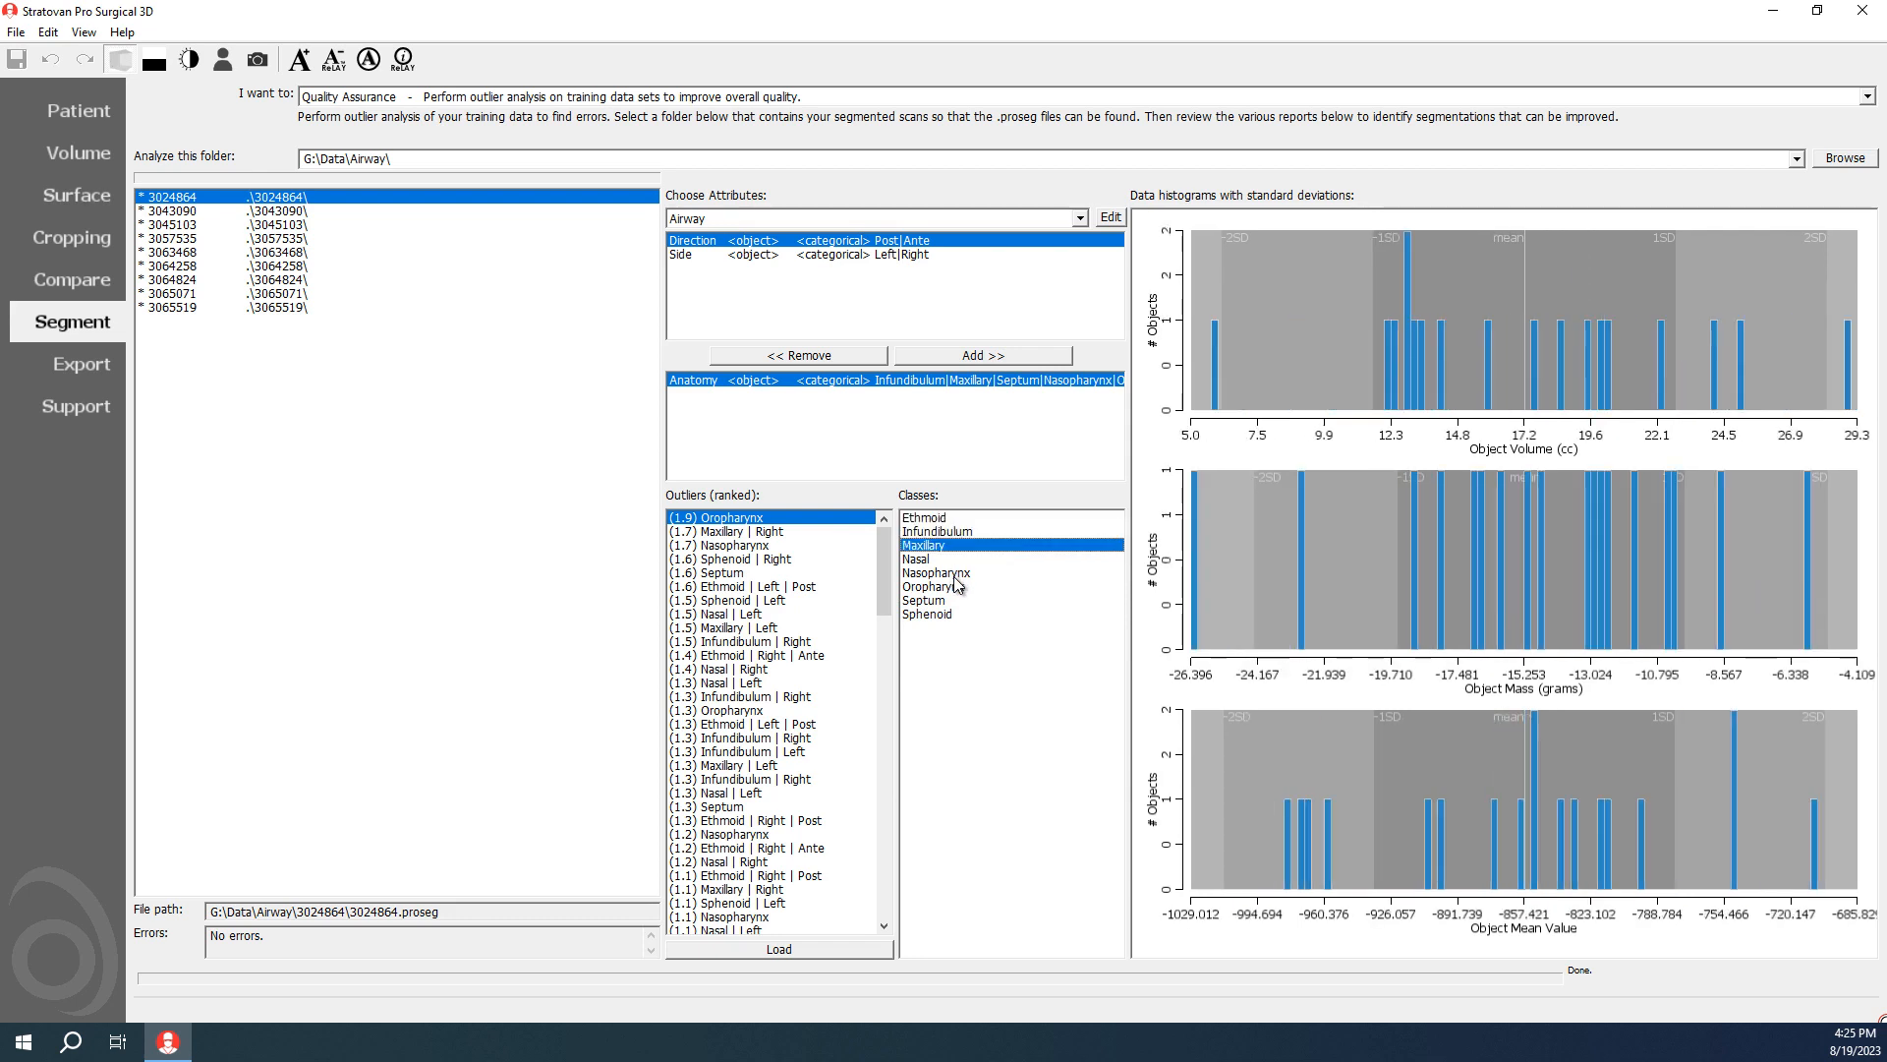
pyautogui.press('Down')
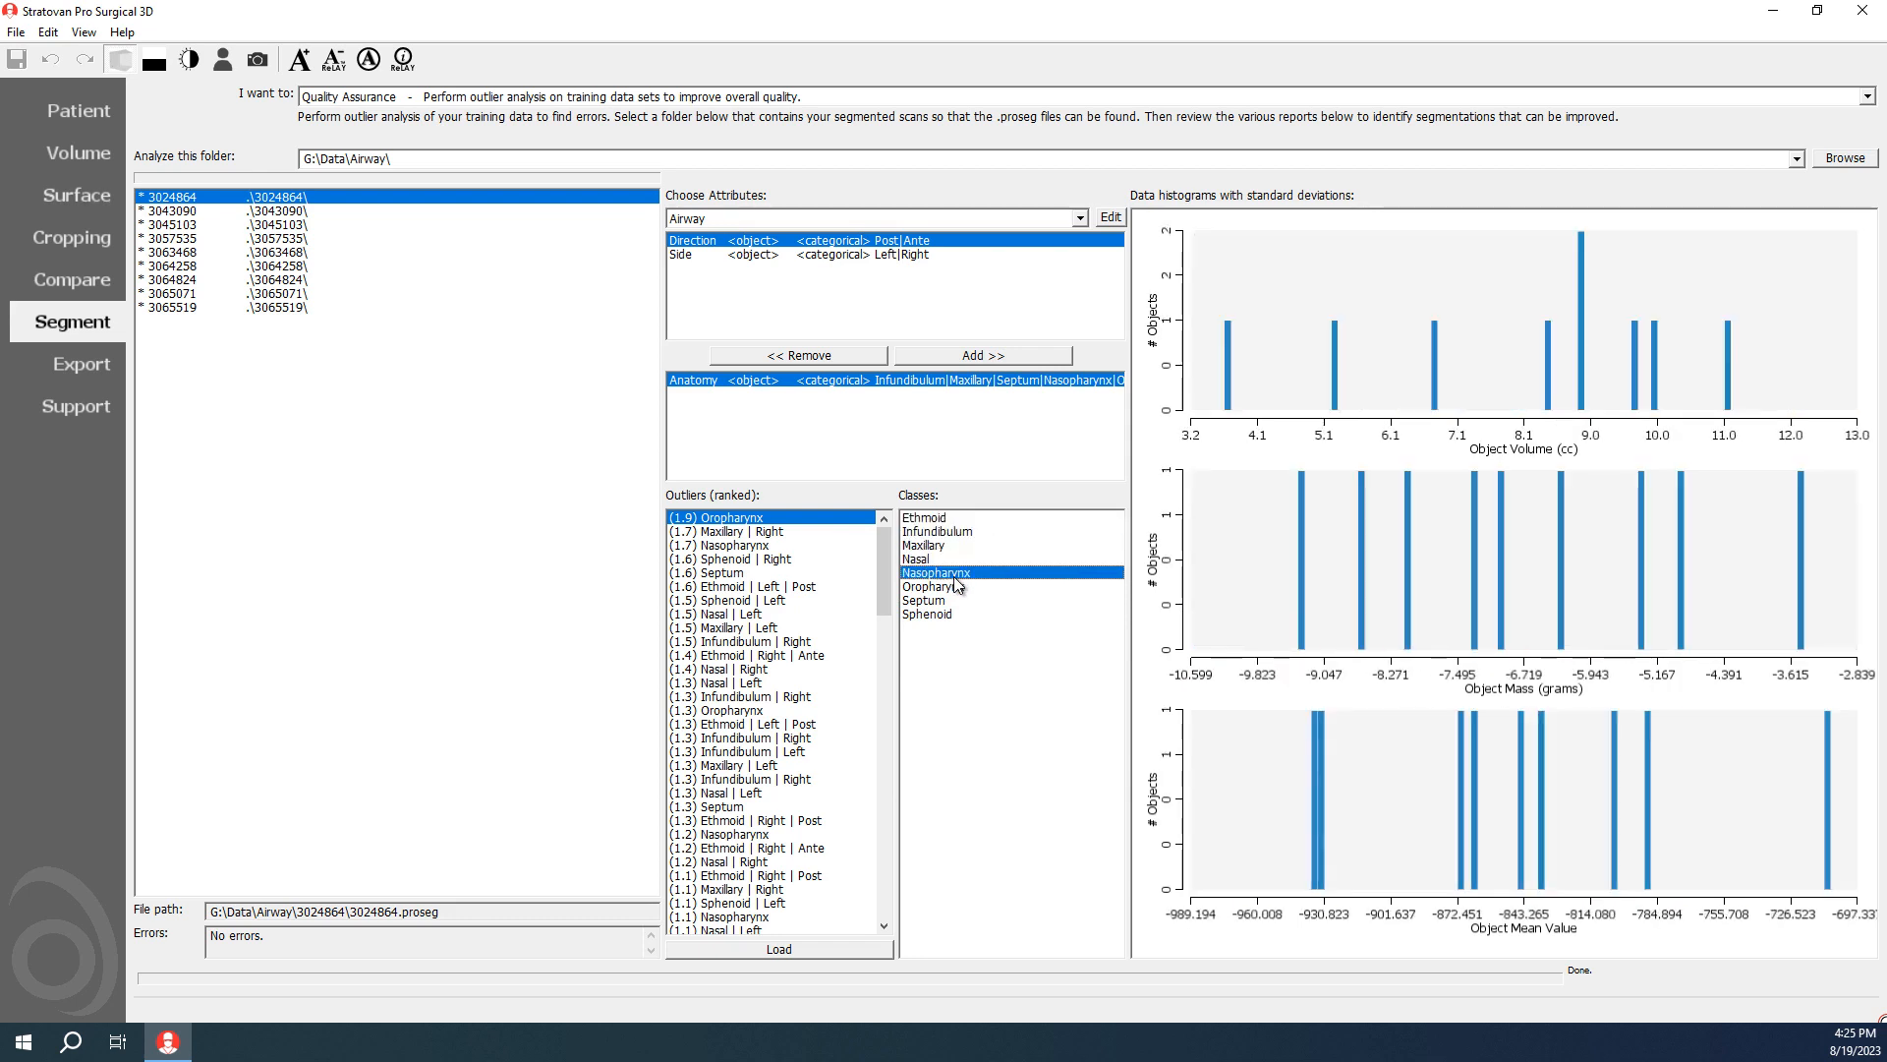
pyautogui.press('Down')
pyautogui.press('Down')
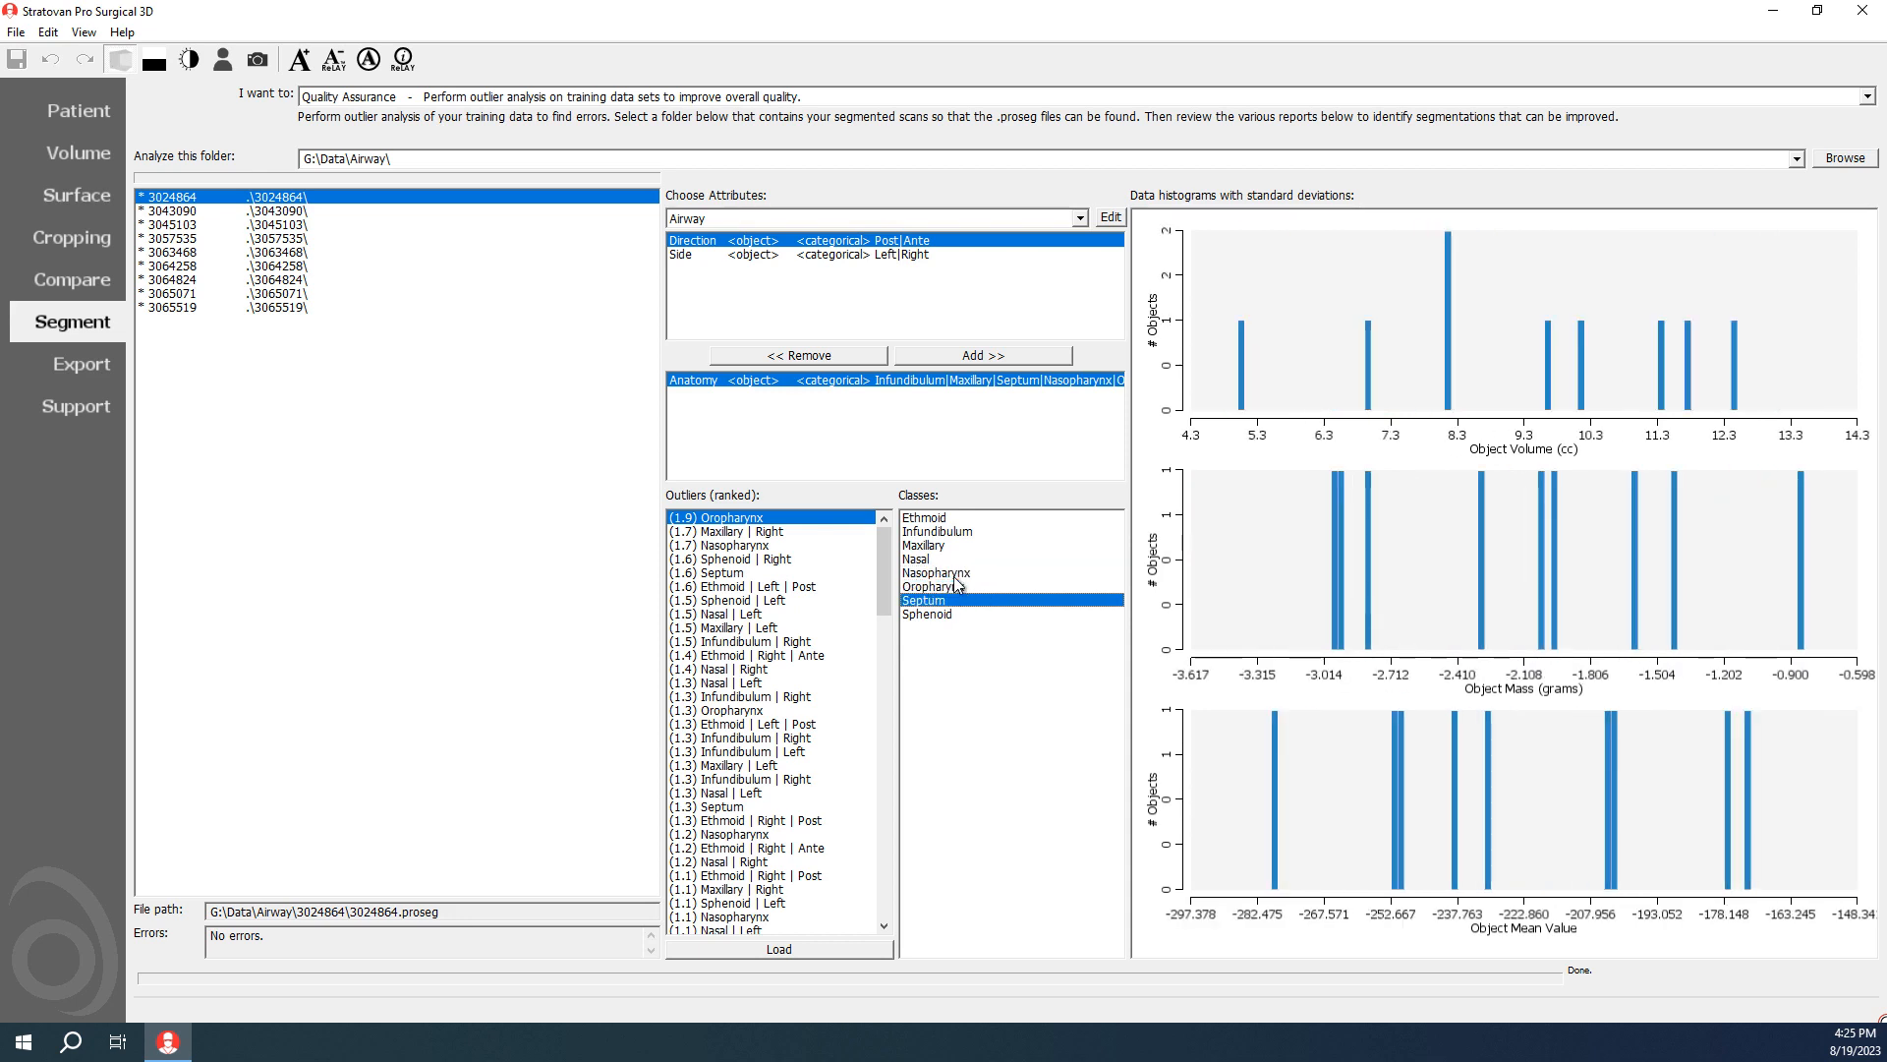
pyautogui.press('Up')
pyautogui.press('Up')
pyautogui.press('Up')
pyautogui.press('Up')
pyautogui.press('Up')
pyautogui.press('Up')
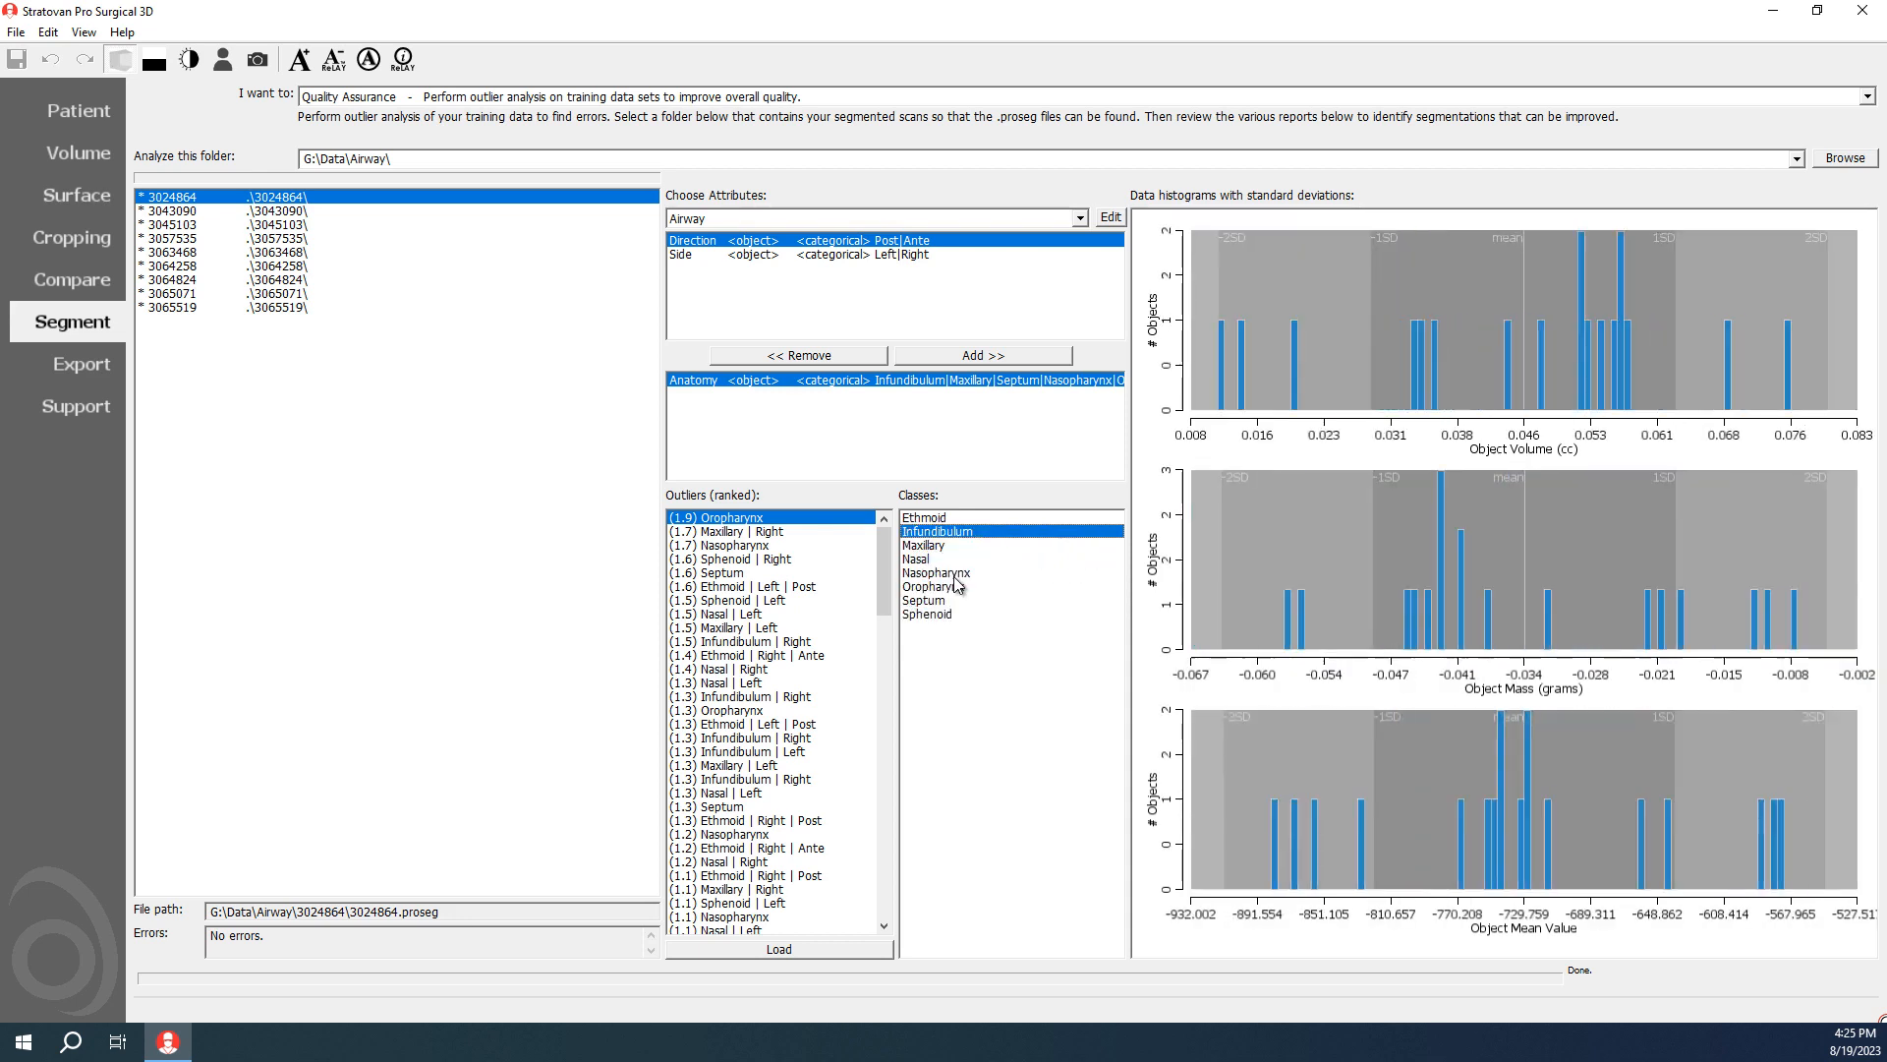
# Step: Review the Oropharynx class histograms and load the scan containing the highest-ranked Oropharynx outlier
pyautogui.click(948, 588)
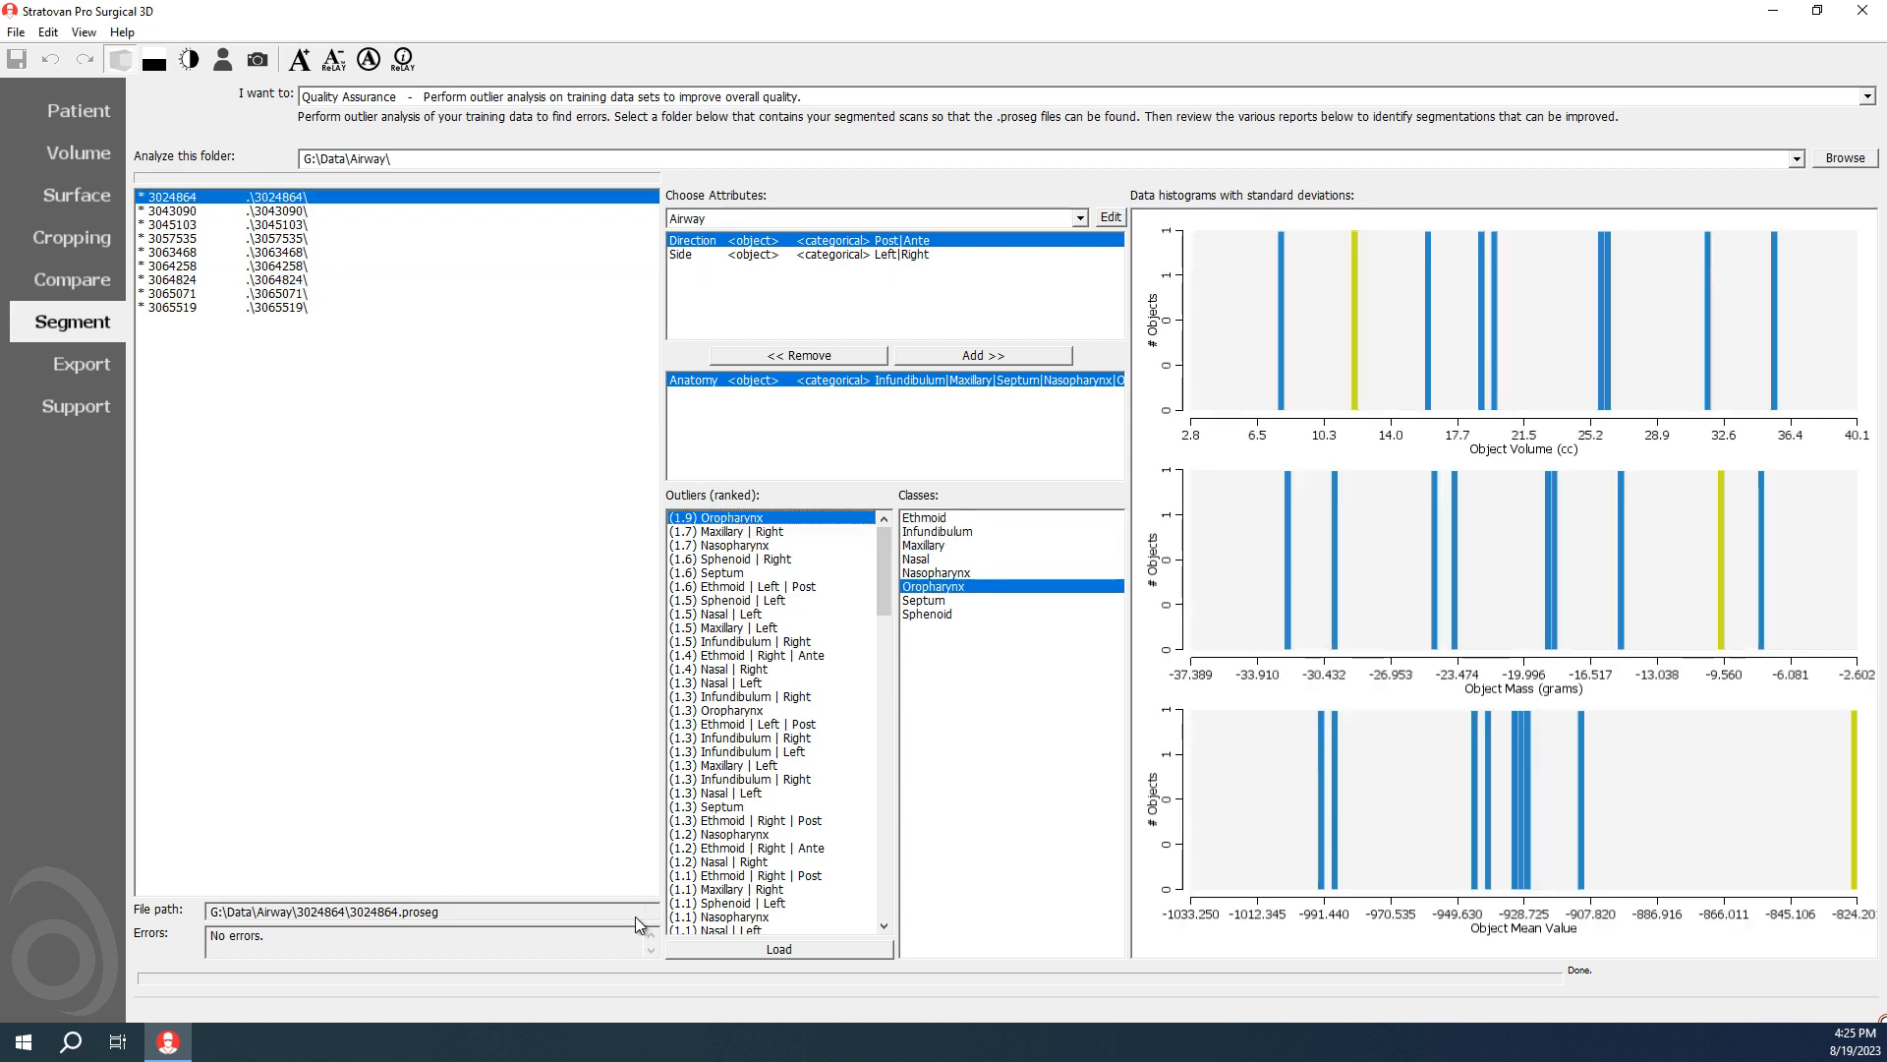
pyautogui.click(733, 544)
pyautogui.click(833, 950)
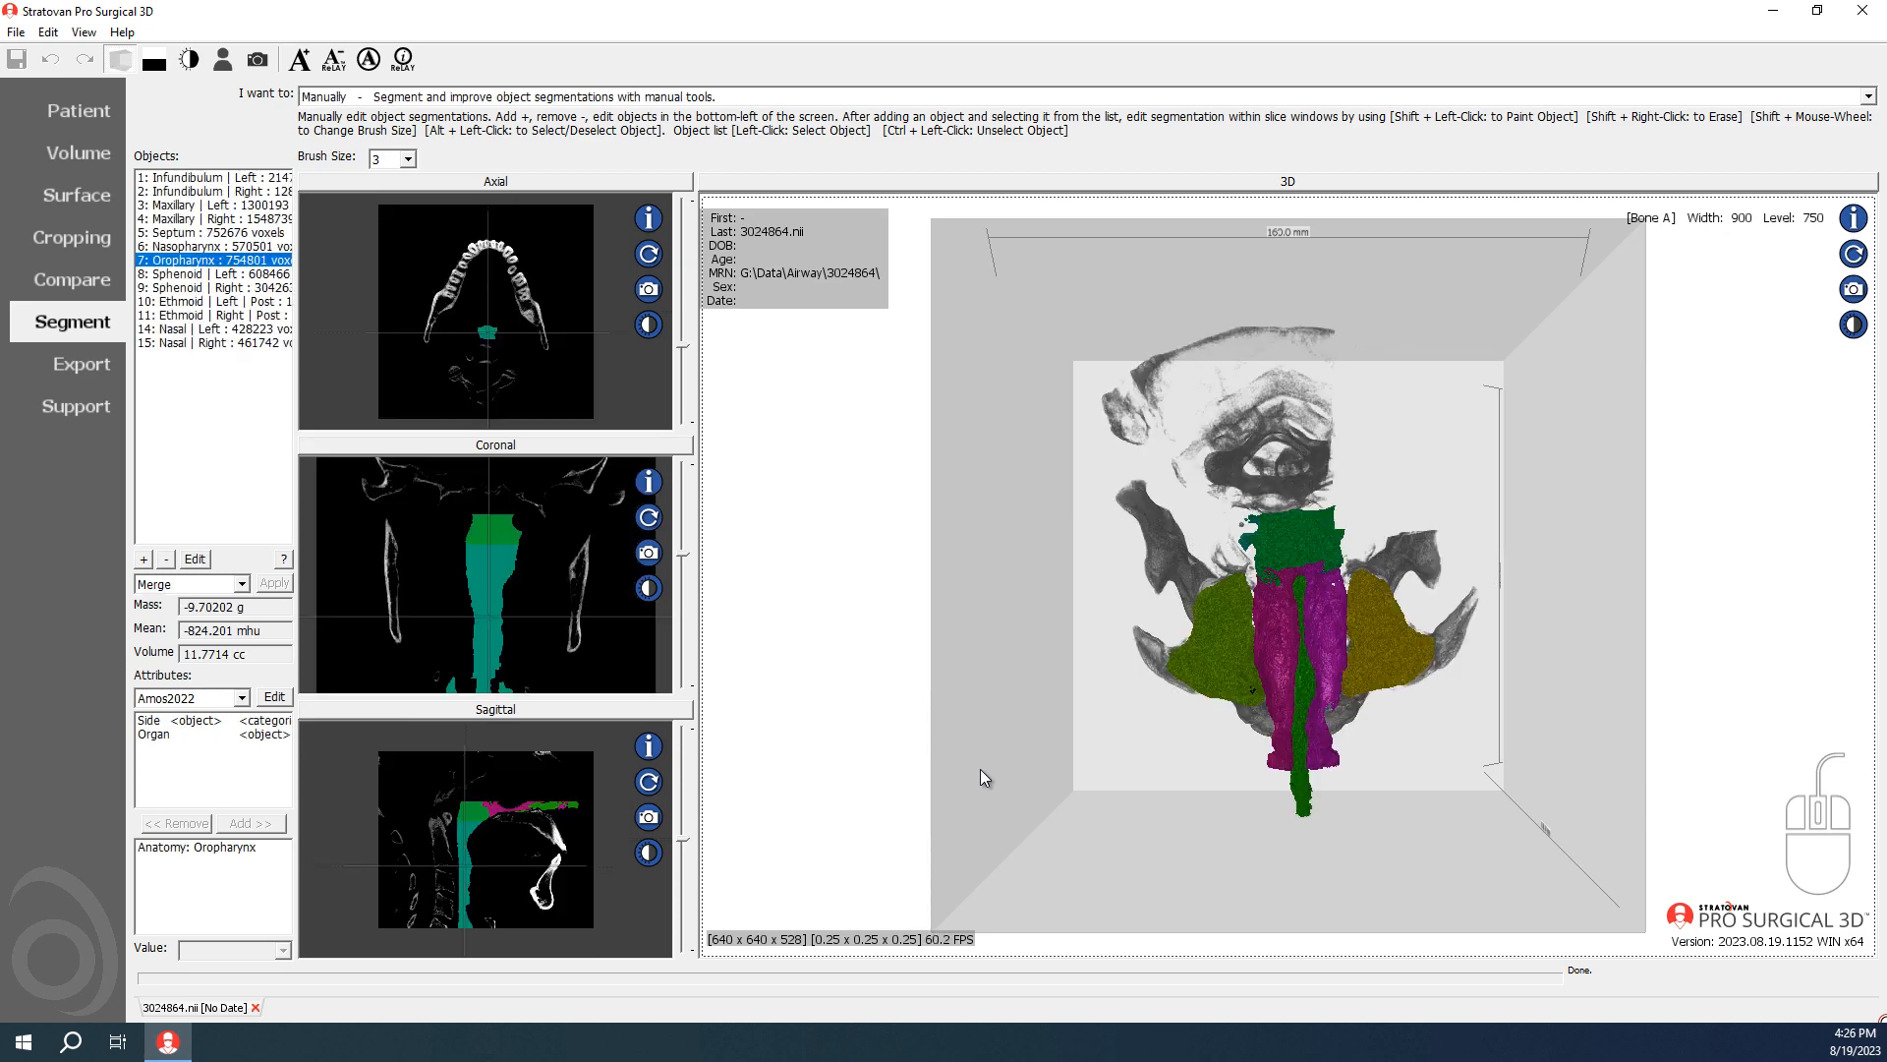
# Step: Compare the left Sphenoid with the Oropharynx object and inspect the Oropharynx in the 3D view from the front and side
pyautogui.click(230, 274)
pyautogui.click(229, 260)
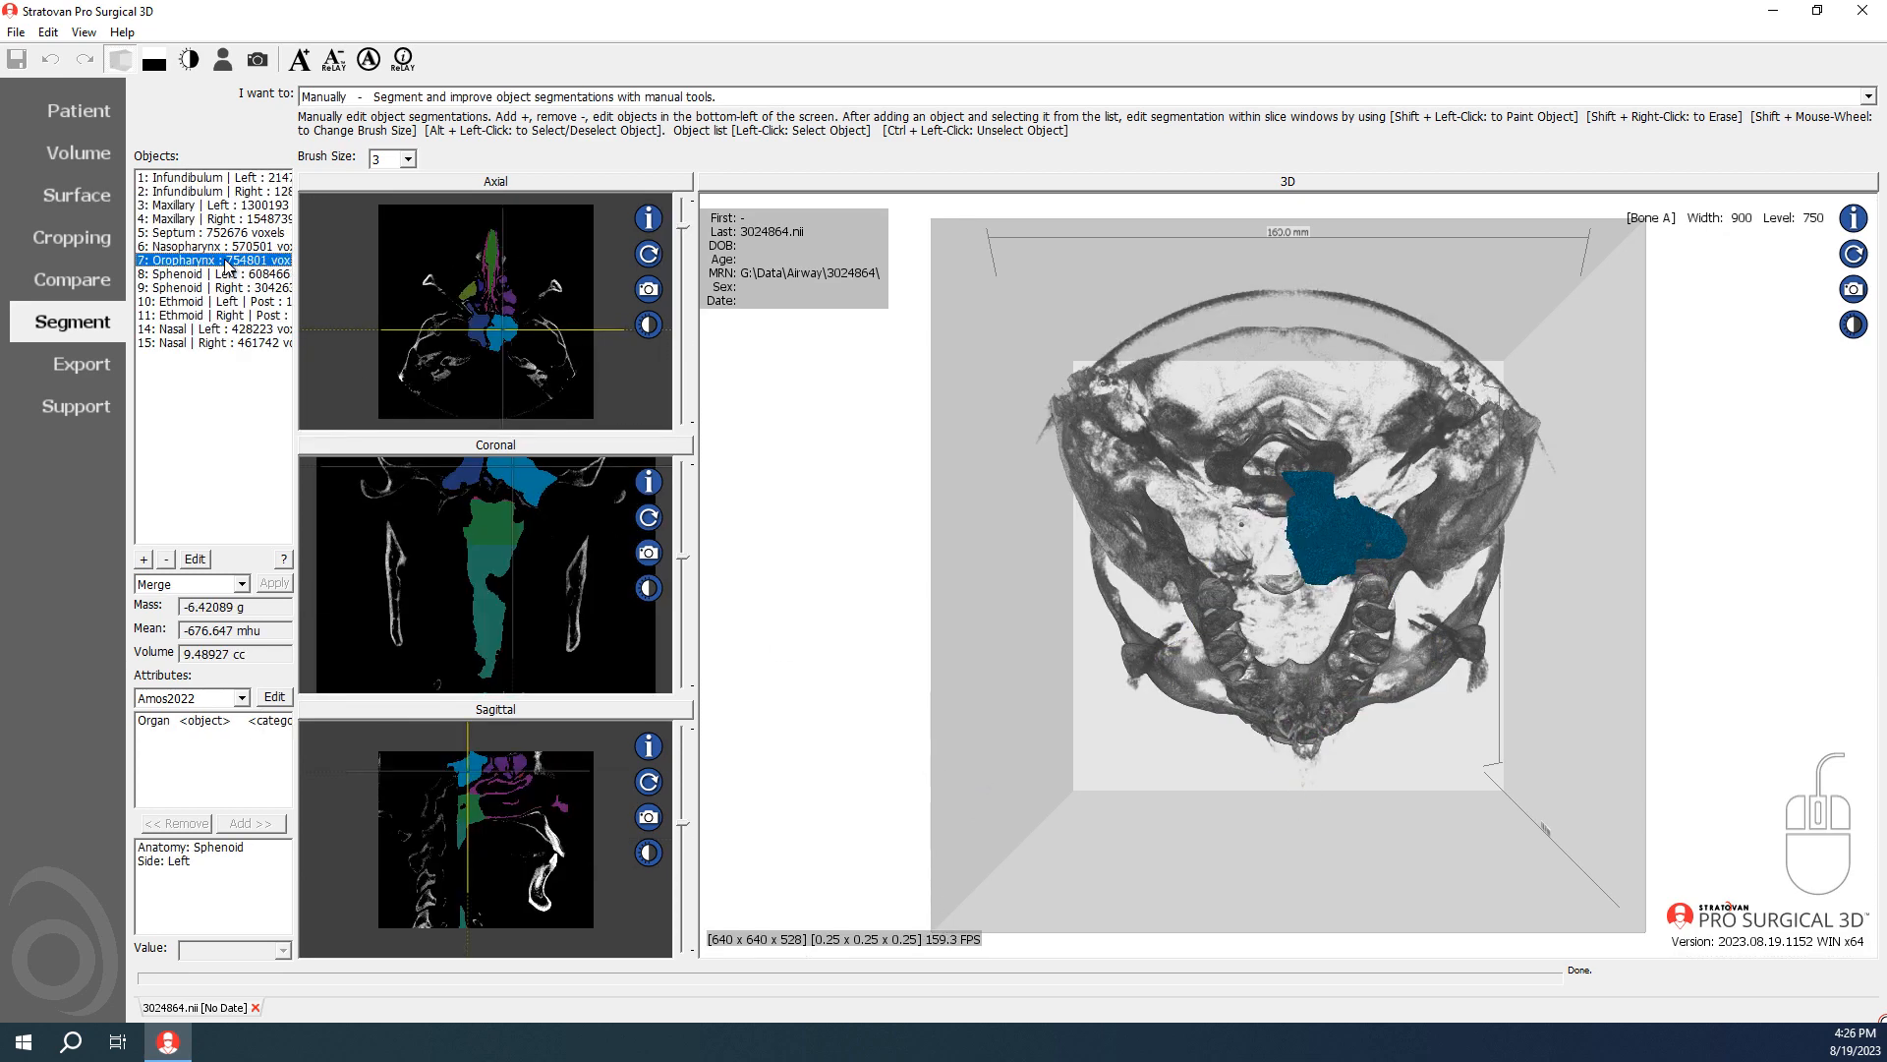
pyautogui.moveTo(1048, 676); pyautogui.dragTo(1425, 644)
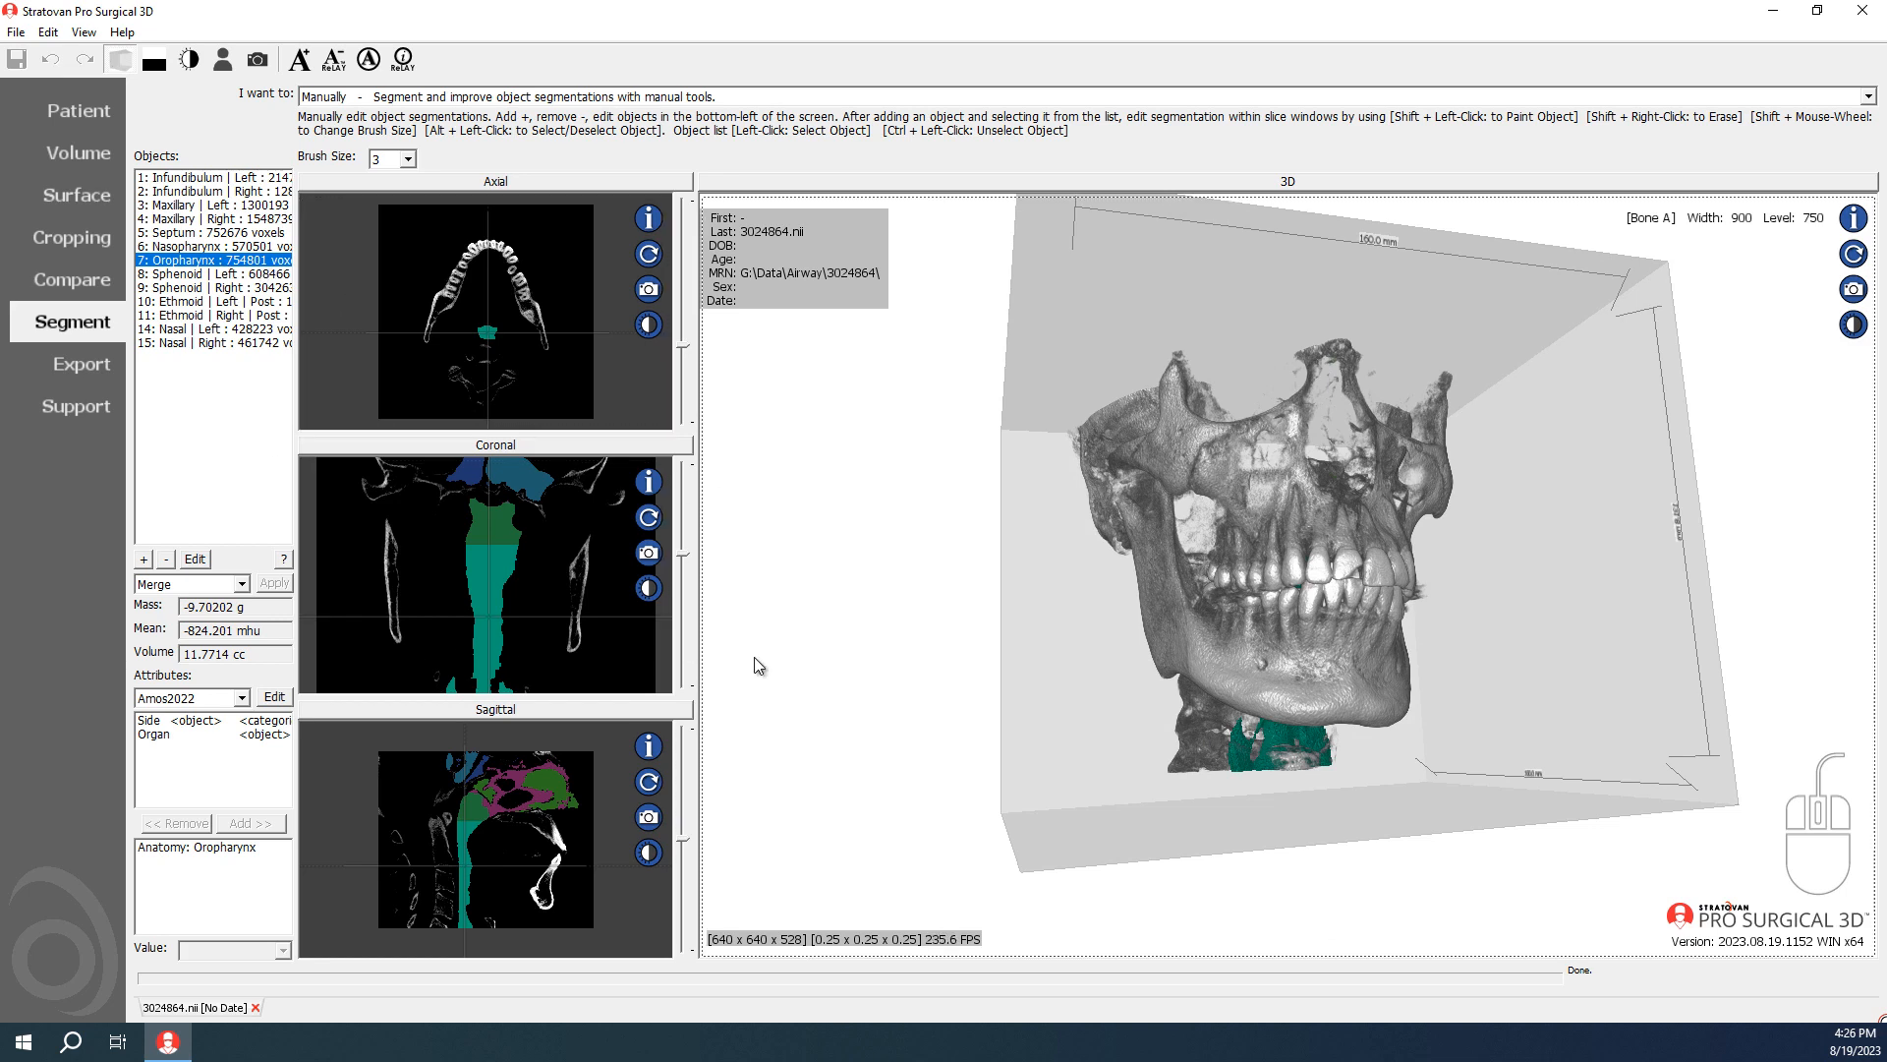